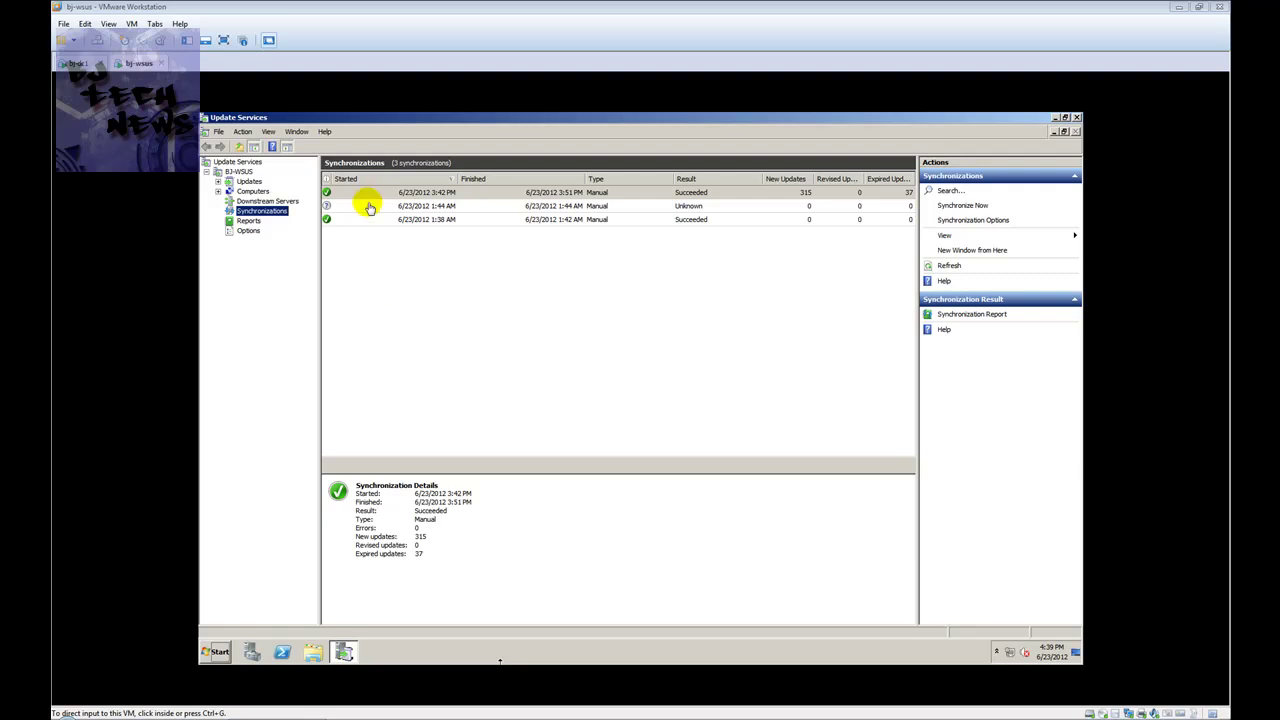
# Step: Review the manual synchronization results from 6/23/2012, and display the Servers computer group under All Computers
pyautogui.click(427, 206)
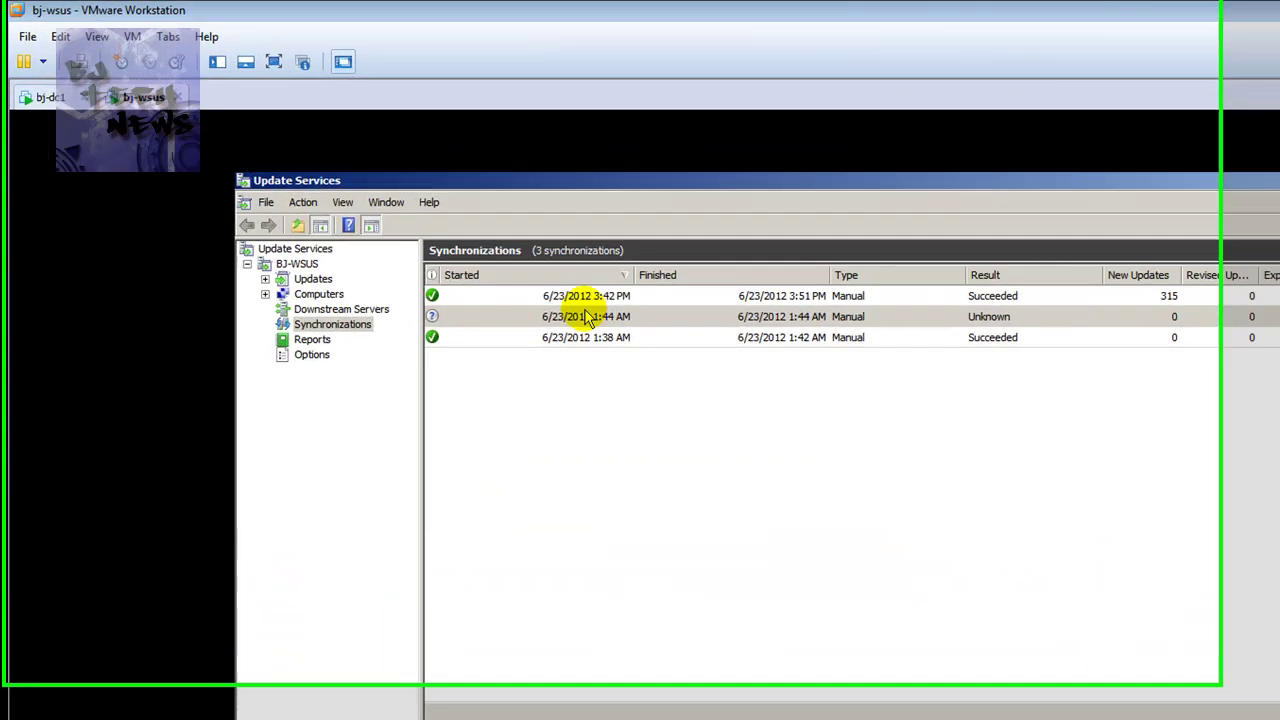
pyautogui.click(427, 195)
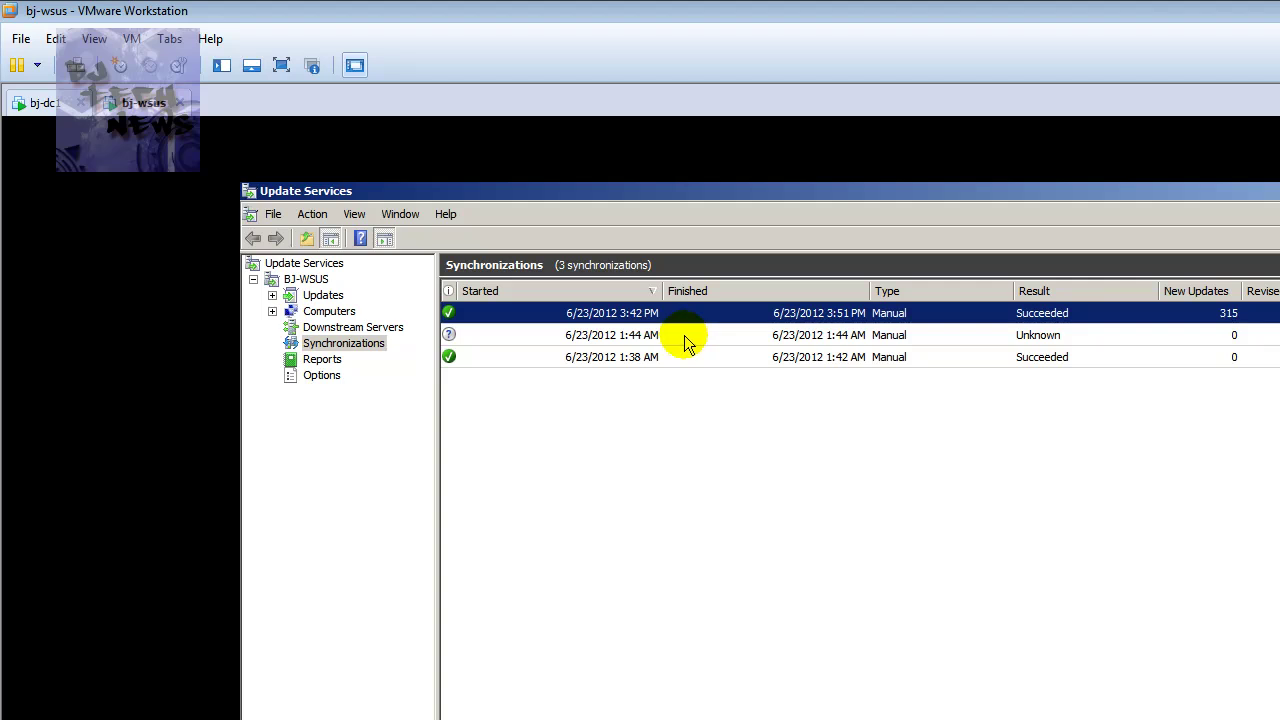
pyautogui.click(272, 311)
pyautogui.click(292, 327)
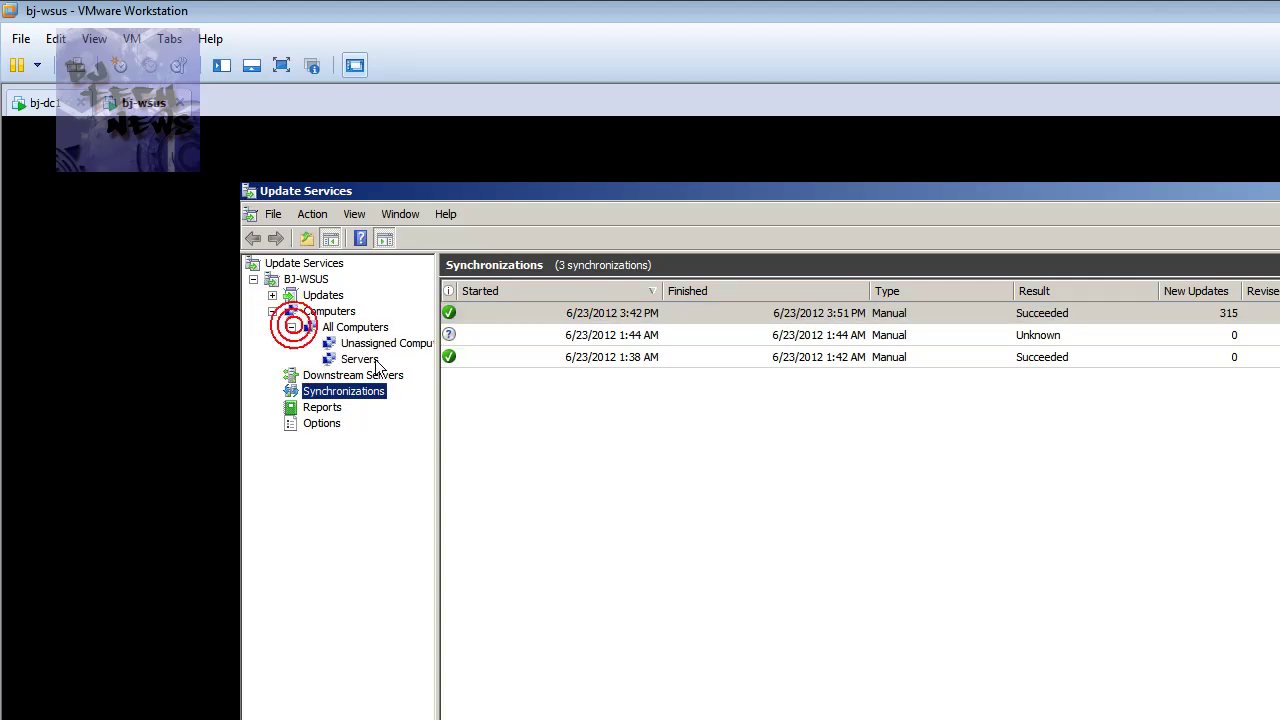
pyautogui.click(362, 360)
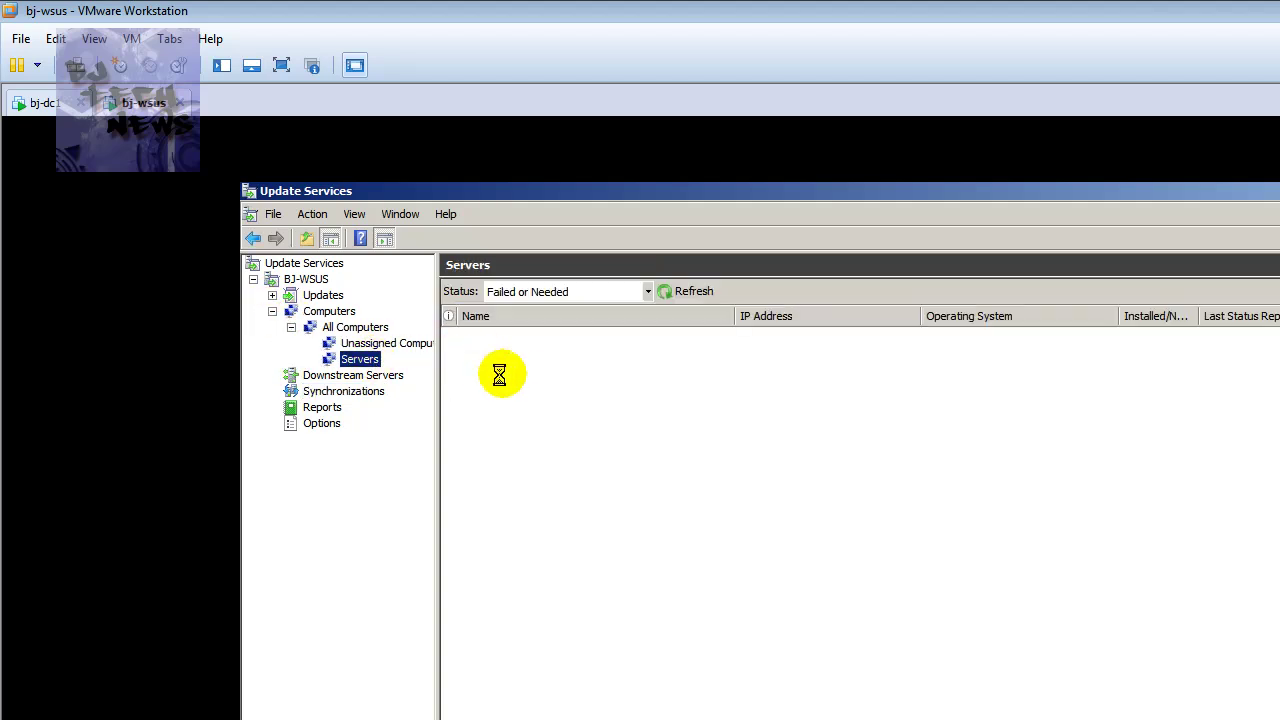
# Step: Check the Updates overview and the All Updates list, and get the Update Services window out of the way
pyautogui.click(323, 296)
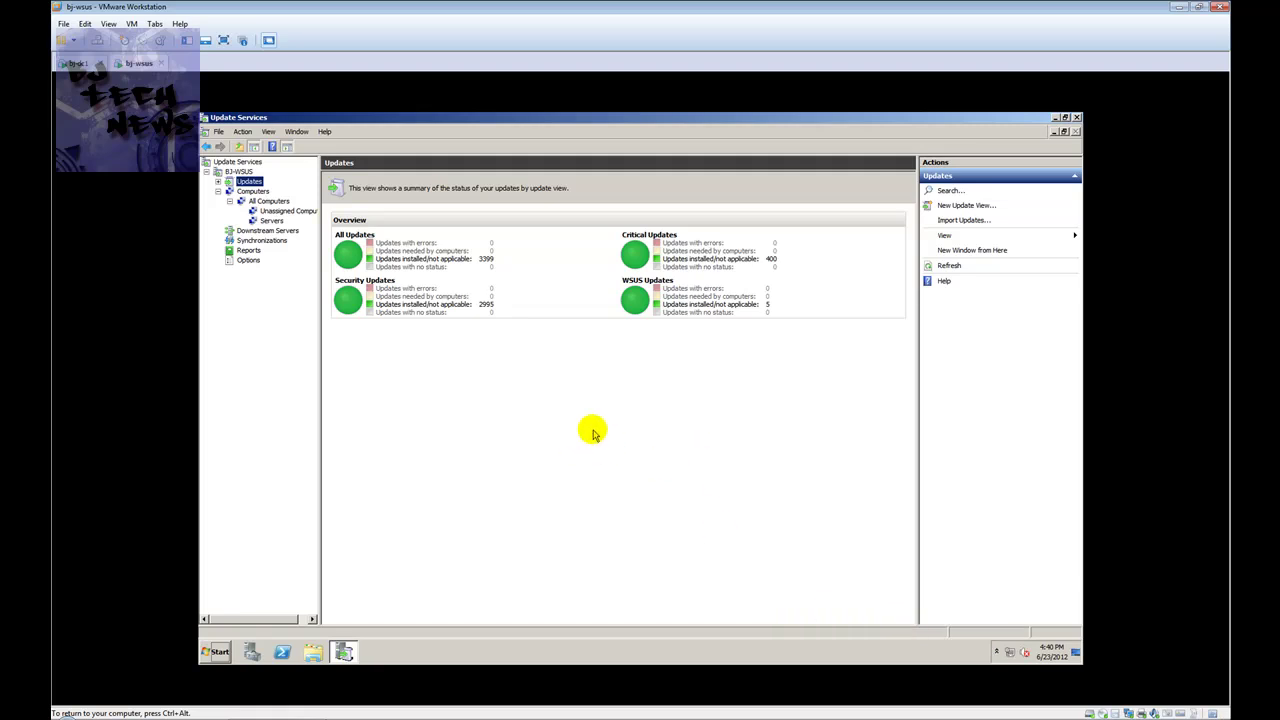
pyautogui.click(218, 181)
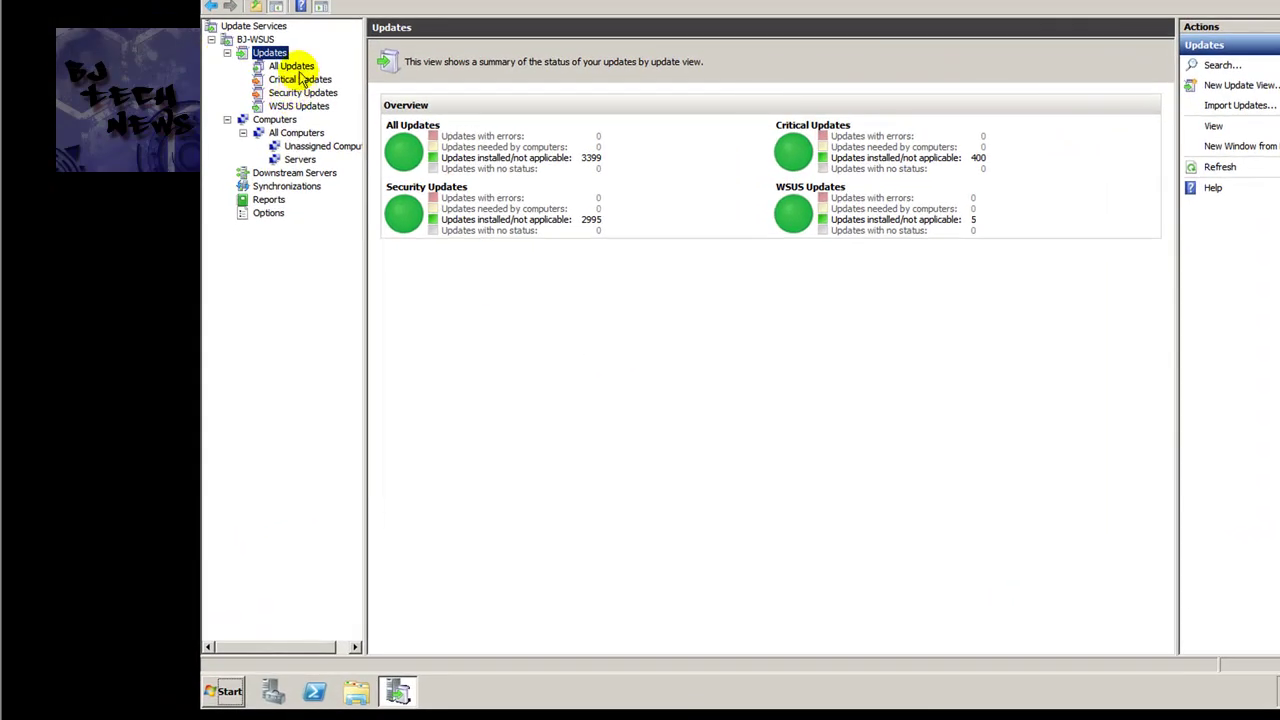
pyautogui.click(292, 66)
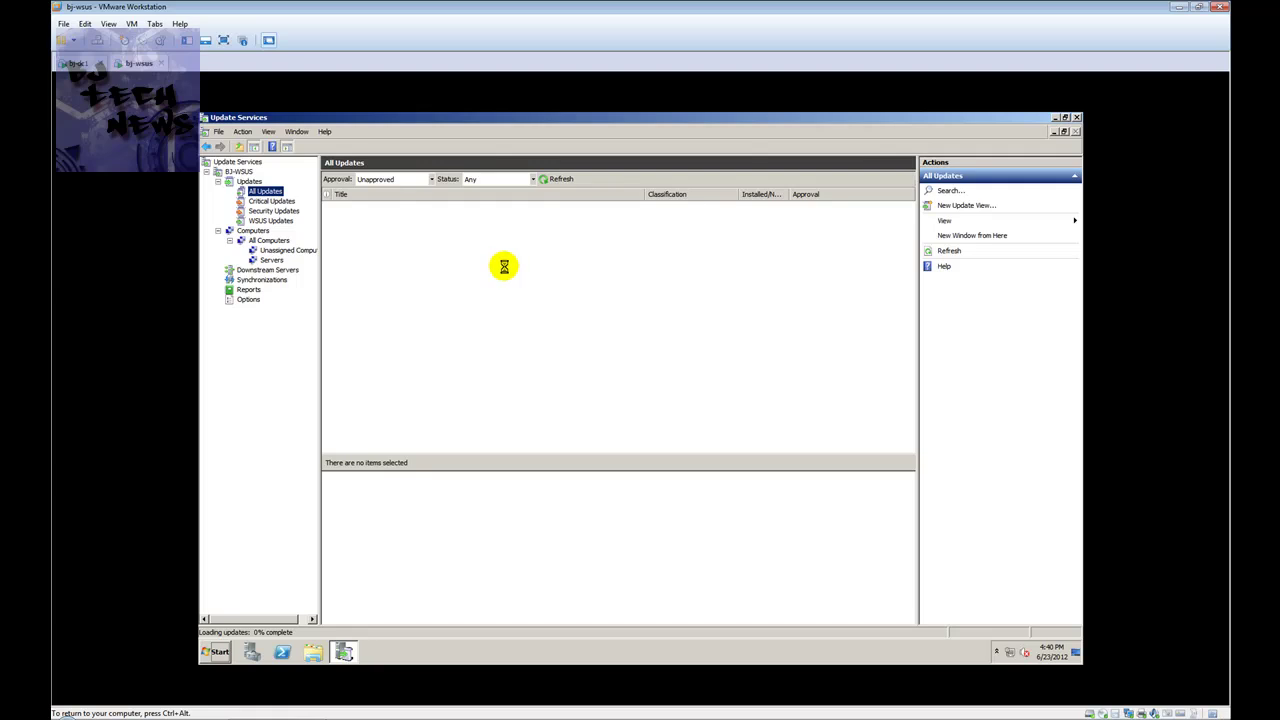
pyautogui.click(1076, 117)
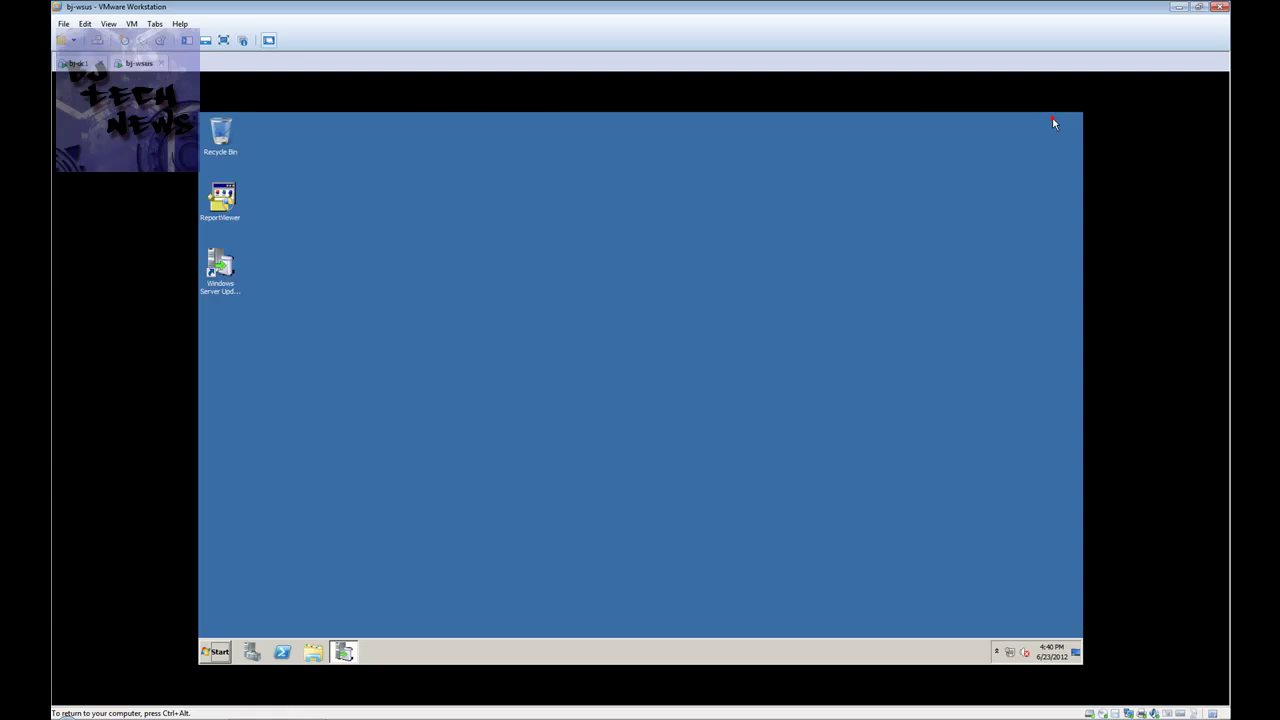
# Step: Browse the local C: drive to the WSUS\WsusContent folder where the update files are stored
pyautogui.click(217, 651)
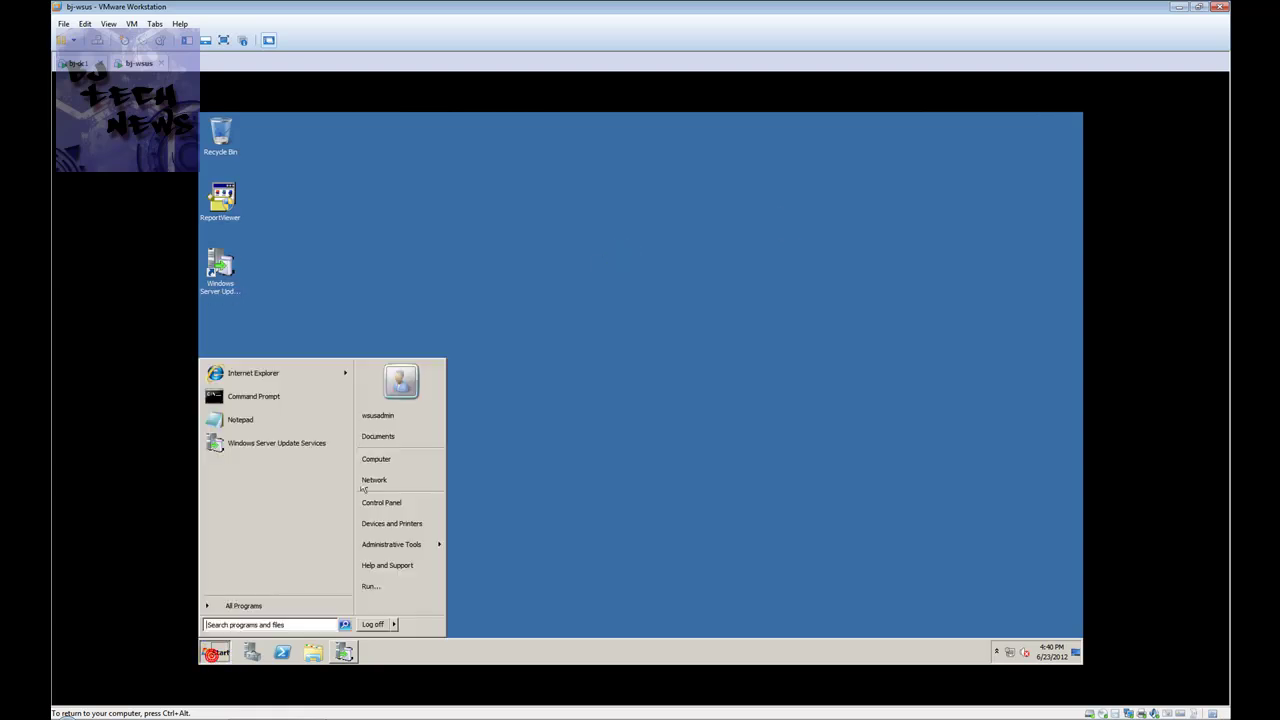
pyautogui.click(388, 456)
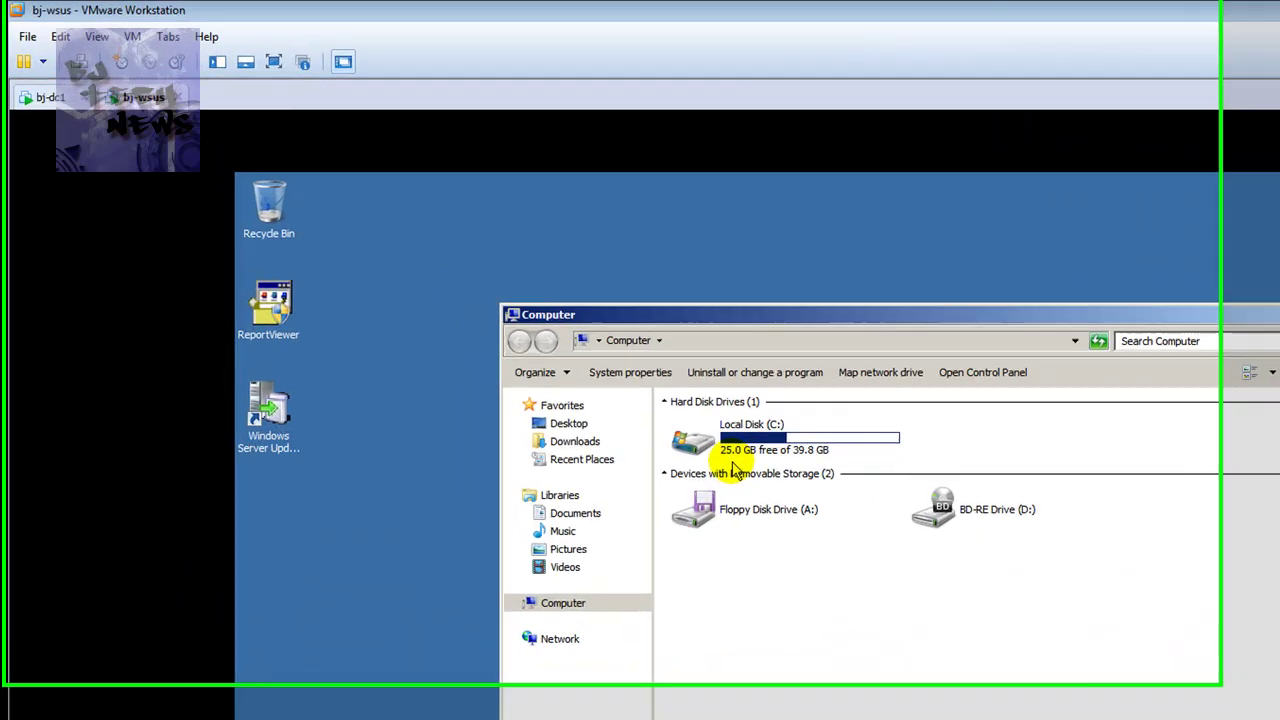
pyautogui.click(533, 285)
pyautogui.doubleClick(777, 463)
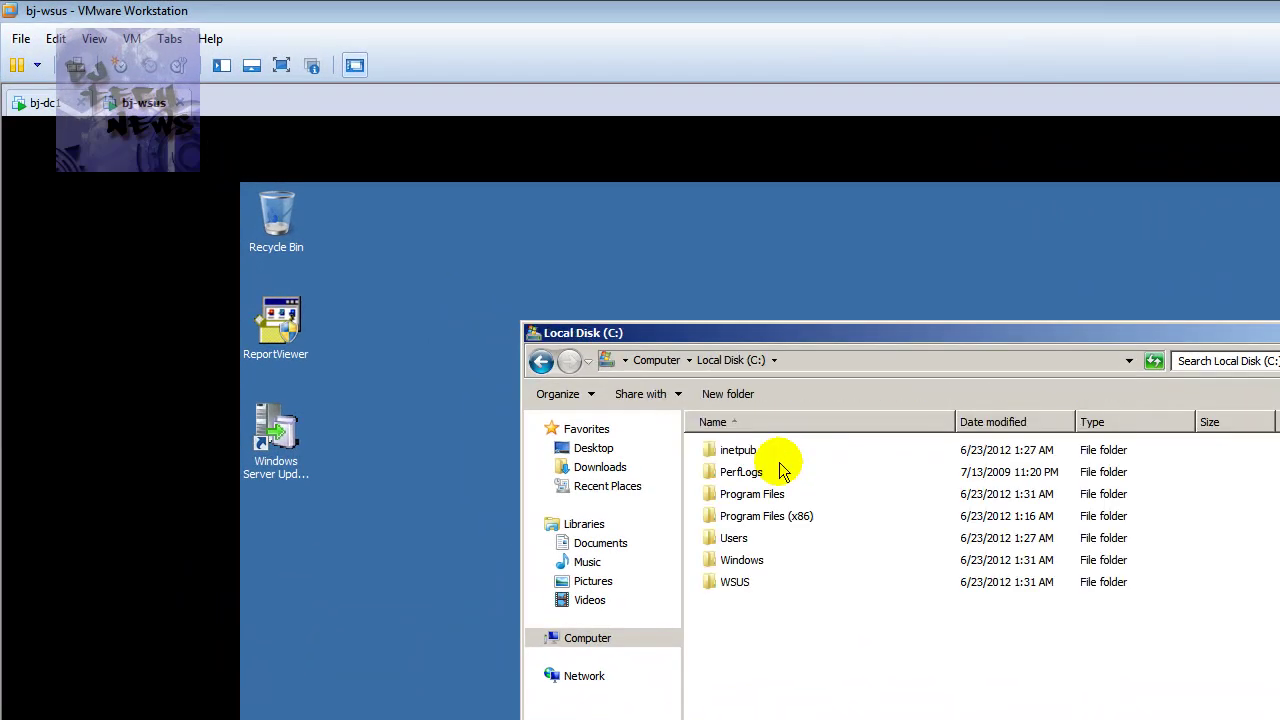
pyautogui.doubleClick(736, 583)
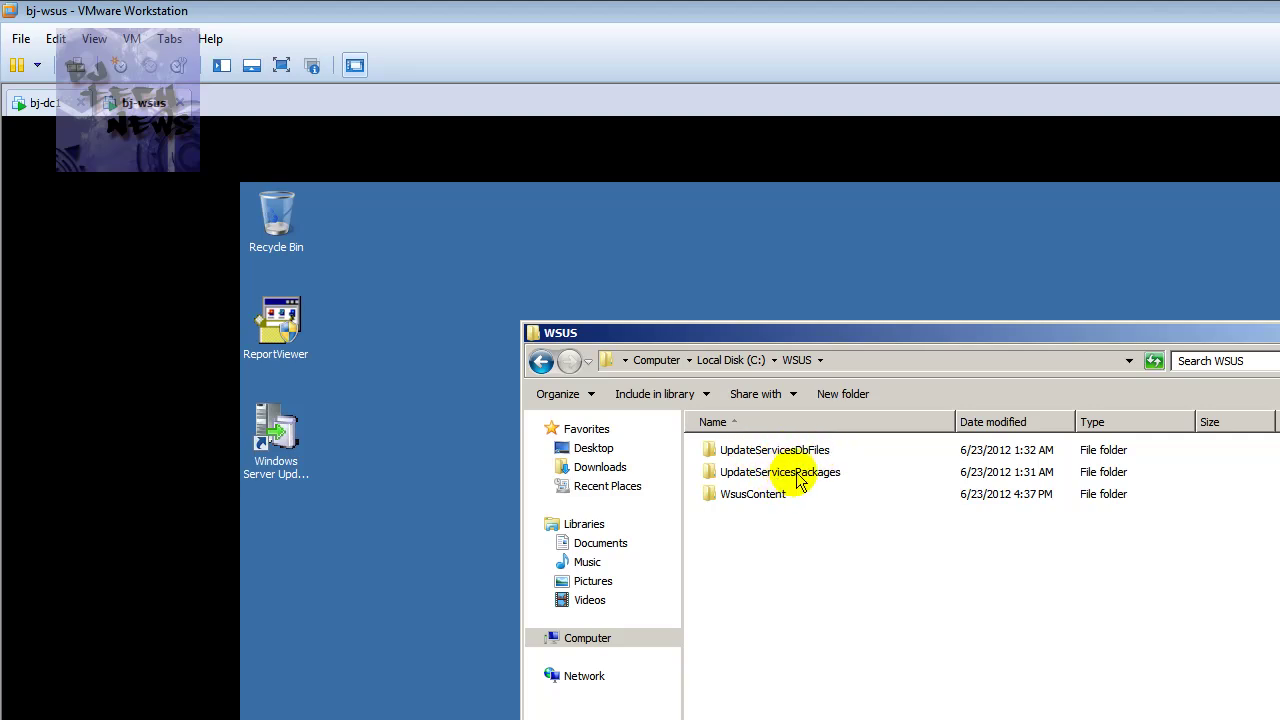
pyautogui.doubleClick(752, 494)
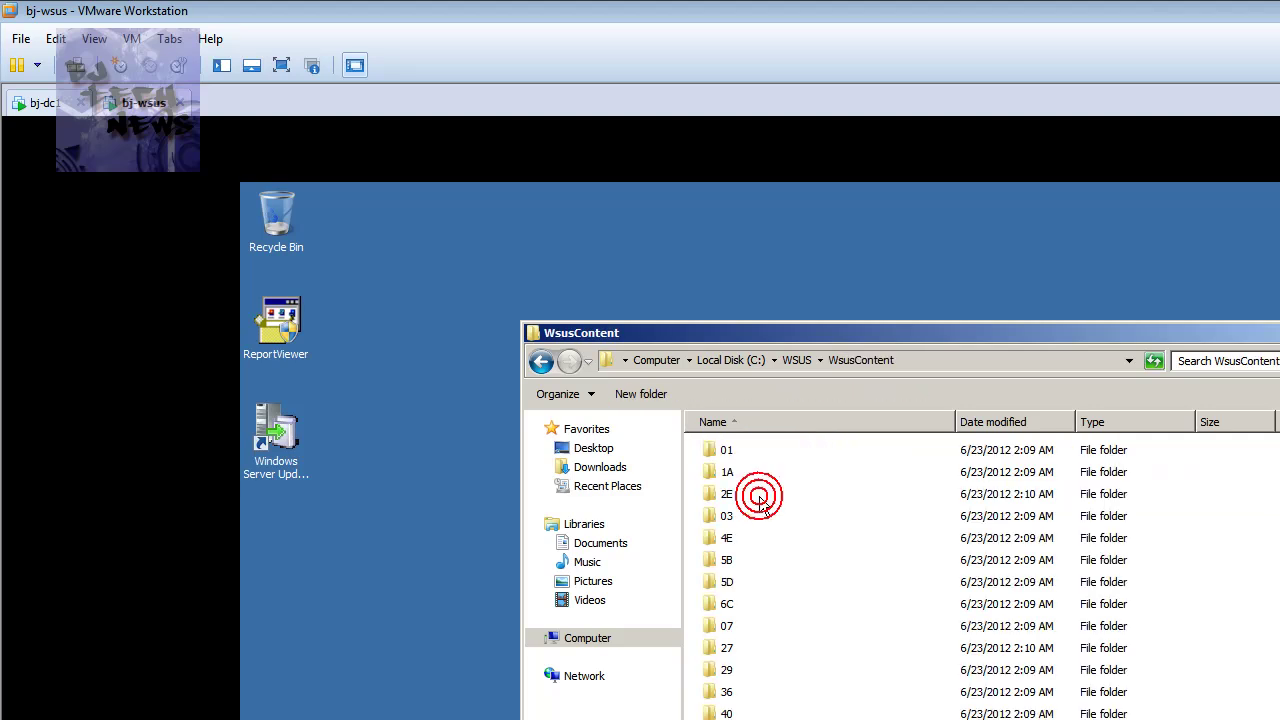
# Step: Inspect the files in the B7 content folder with their full names showing, and close the folder window
pyautogui.scroll(-3, 742, 615)
pyautogui.doubleClick(742, 615)
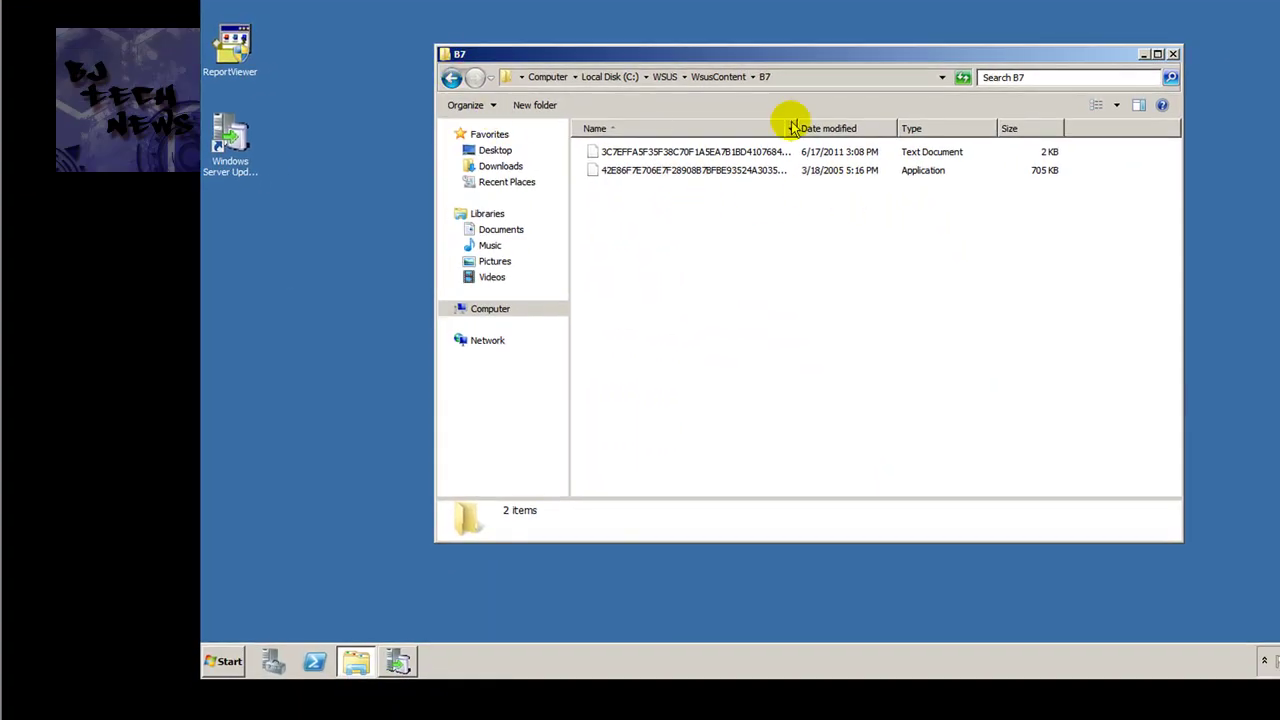
pyautogui.moveTo(799, 128); pyautogui.dragTo(908, 128)
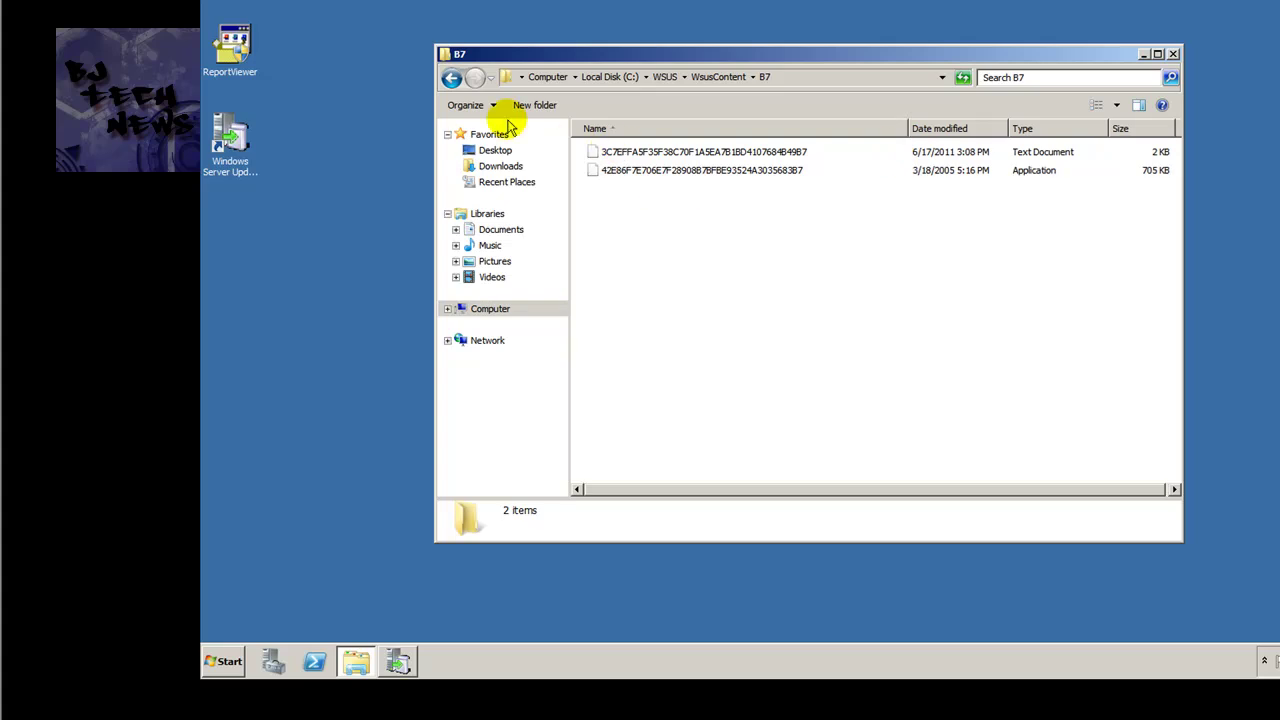
pyautogui.click(1174, 55)
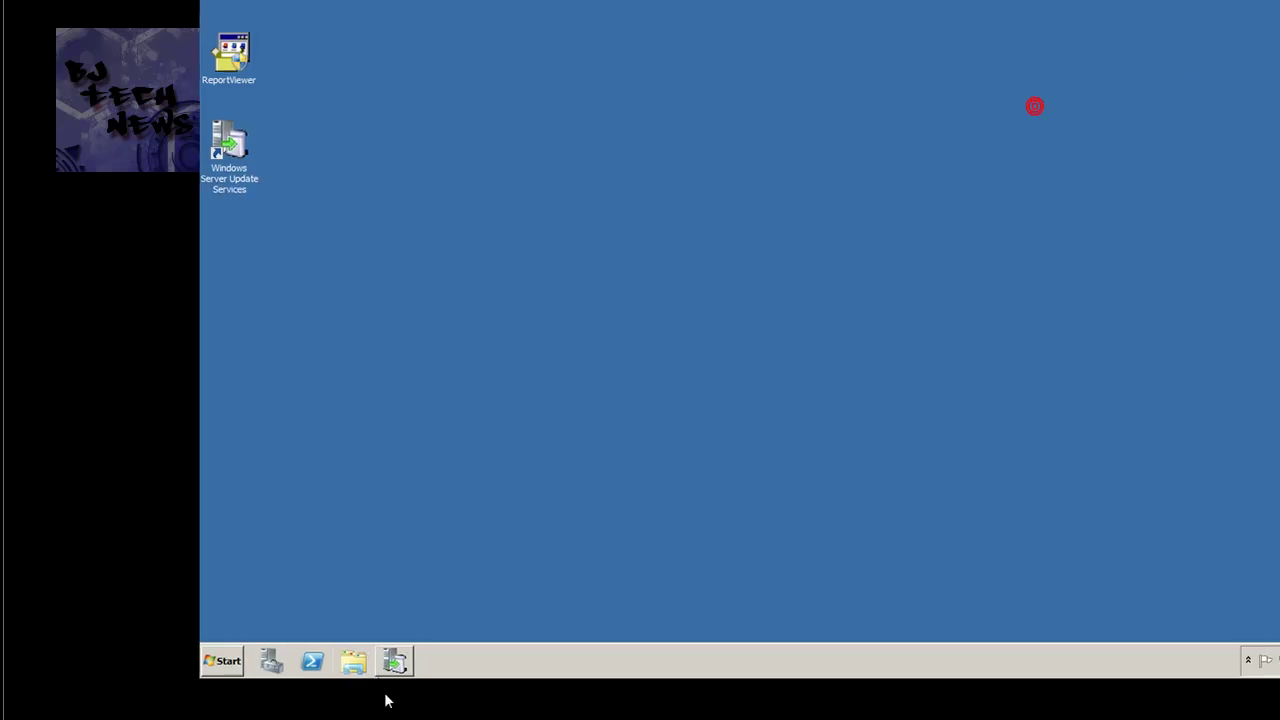
# Step: Return to the Update Services console and refresh the All Updates list of unapproved updates with any status
pyautogui.click(397, 661)
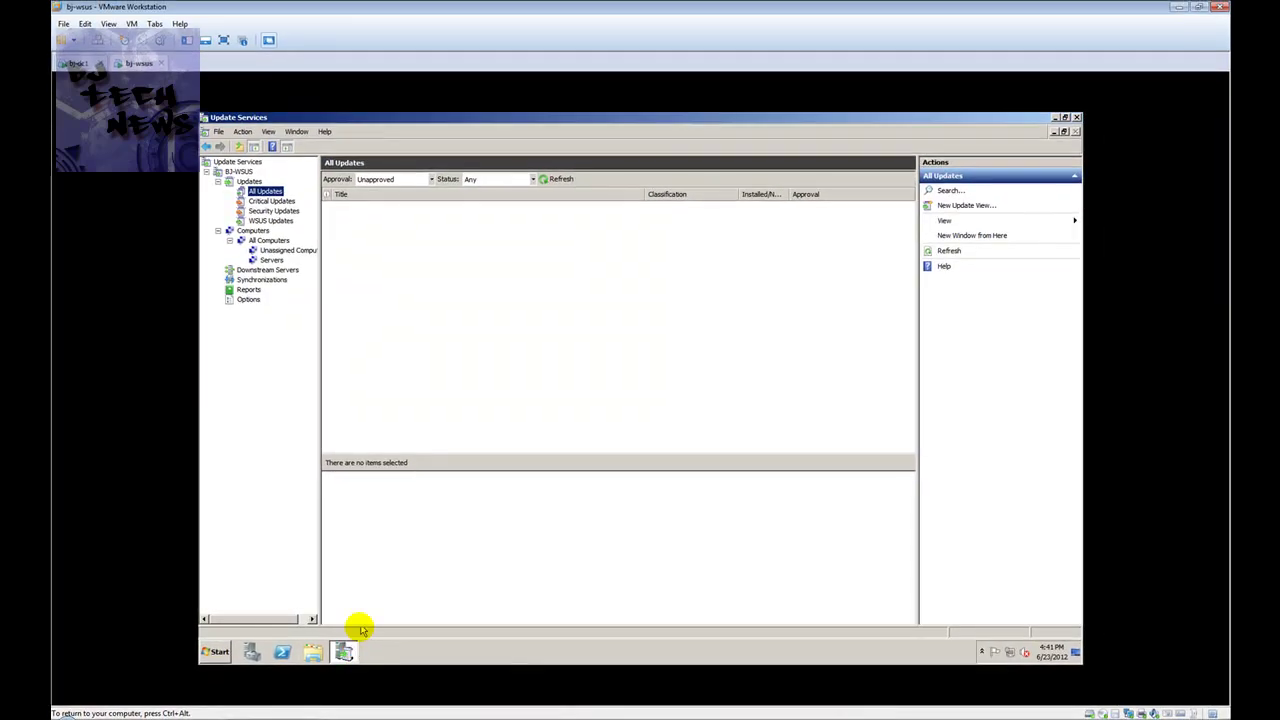
pyautogui.click(541, 180)
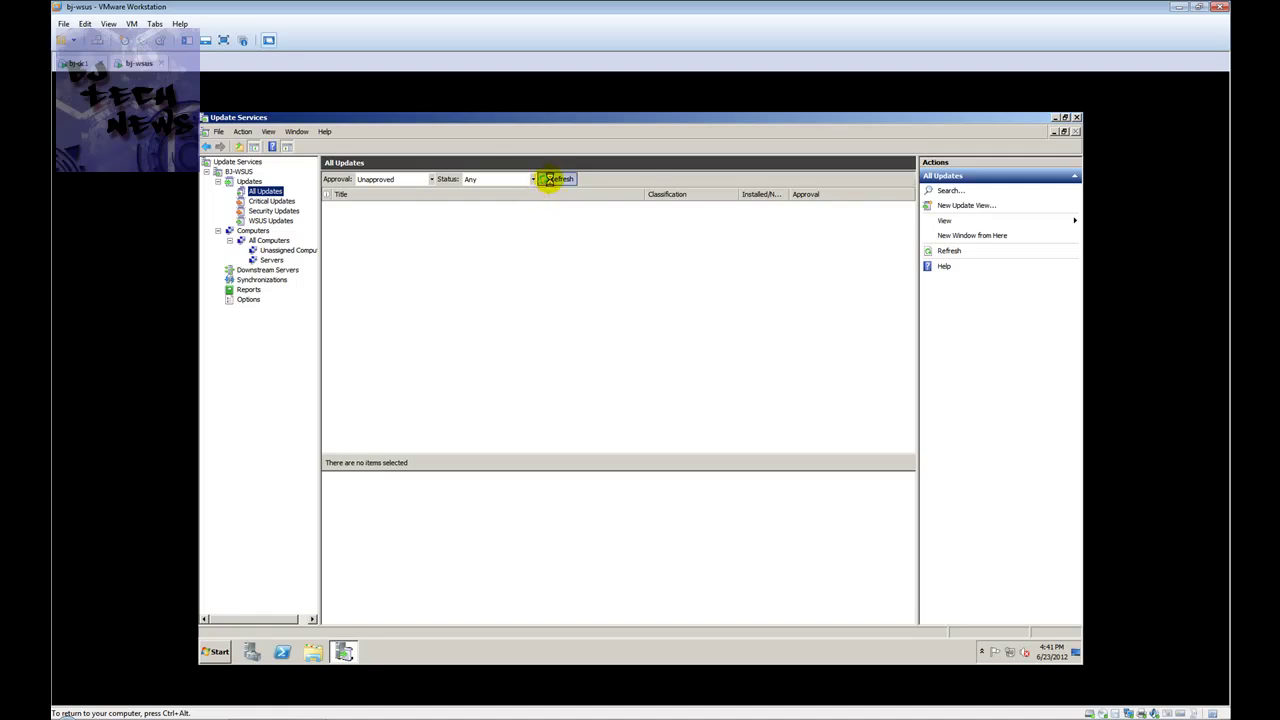
pyautogui.click(545, 180)
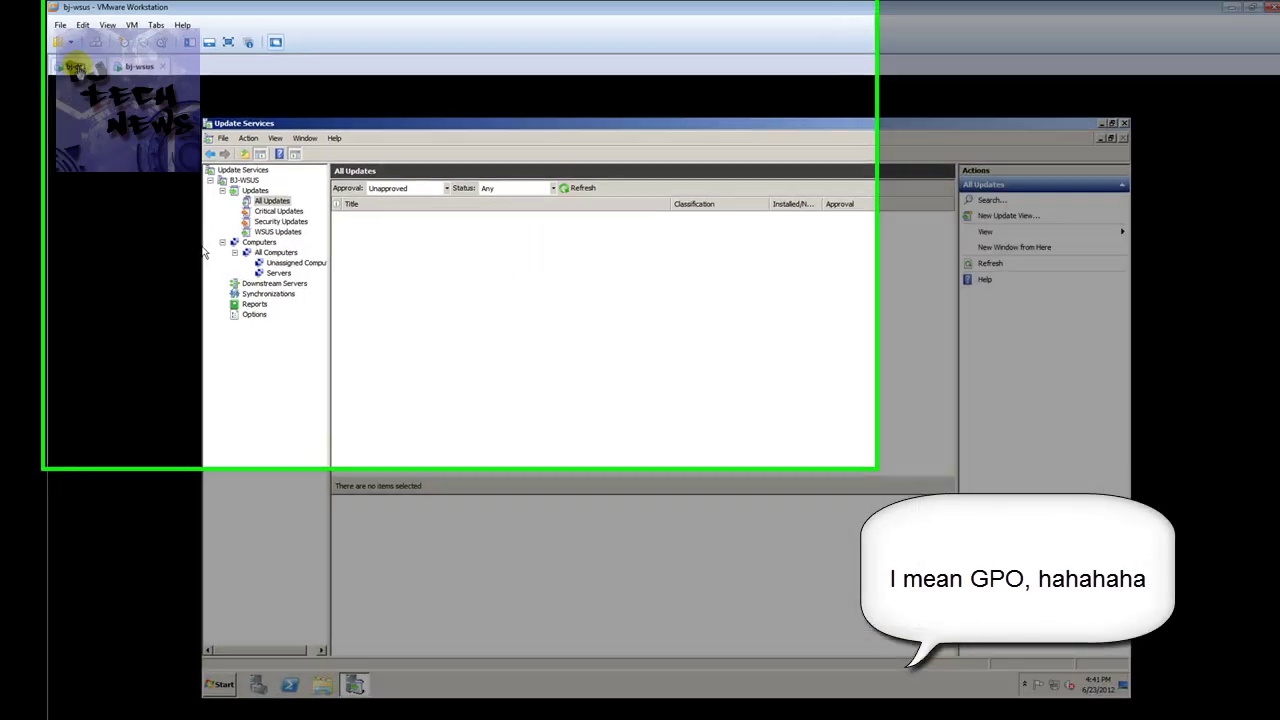
# Step: Switch to the bj-dc1 virtual machine and check the computers in the IT TEST organizational unit in Active Directory Users and Computers
pyautogui.click(77, 63)
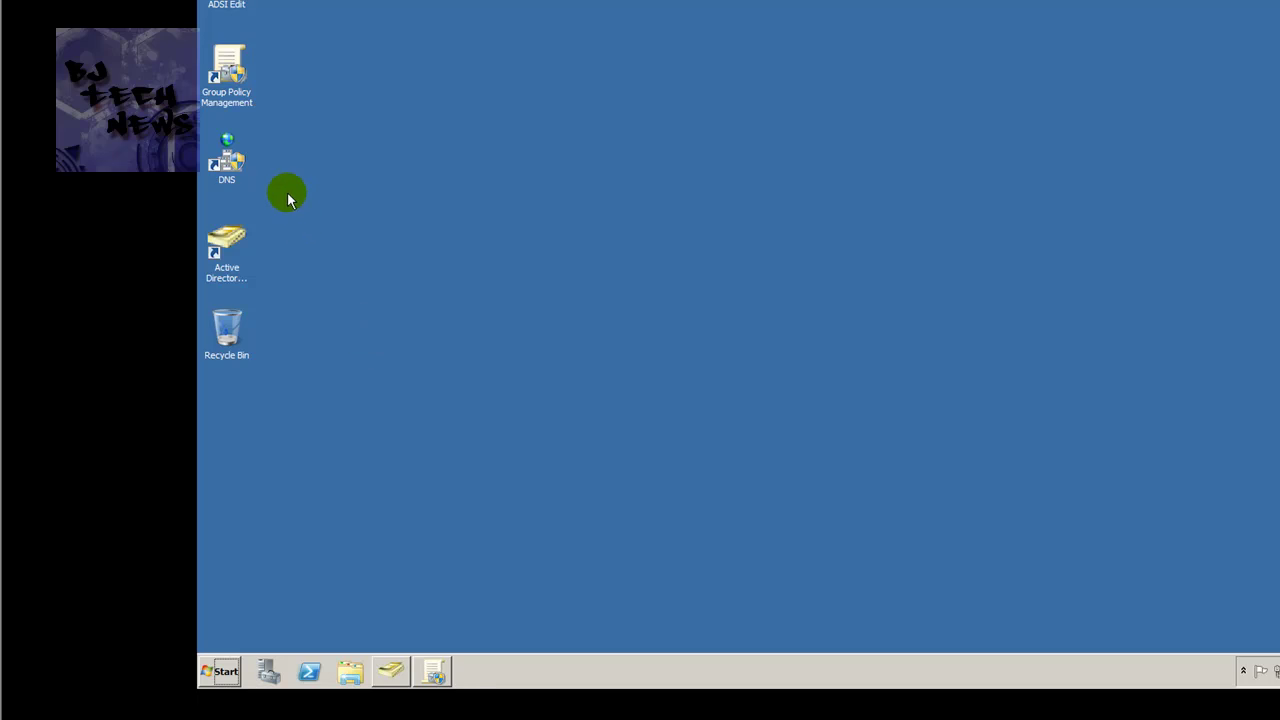
pyautogui.click(395, 672)
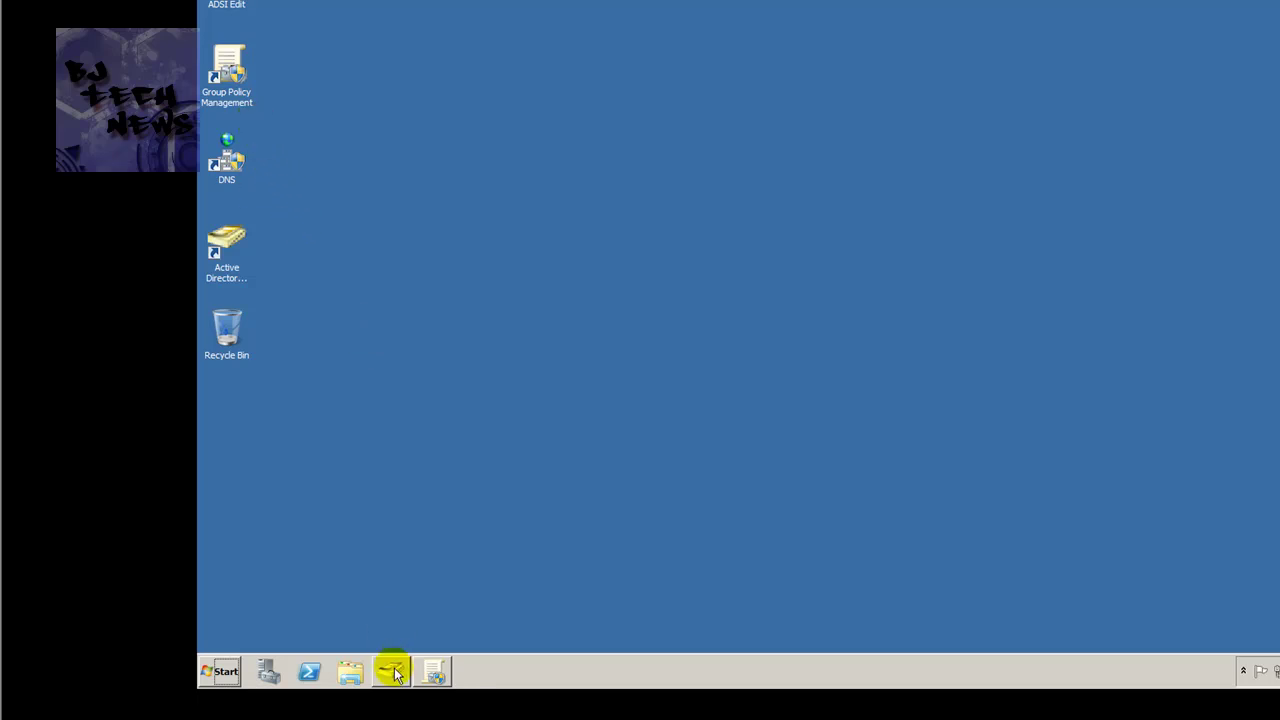
pyautogui.click(393, 671)
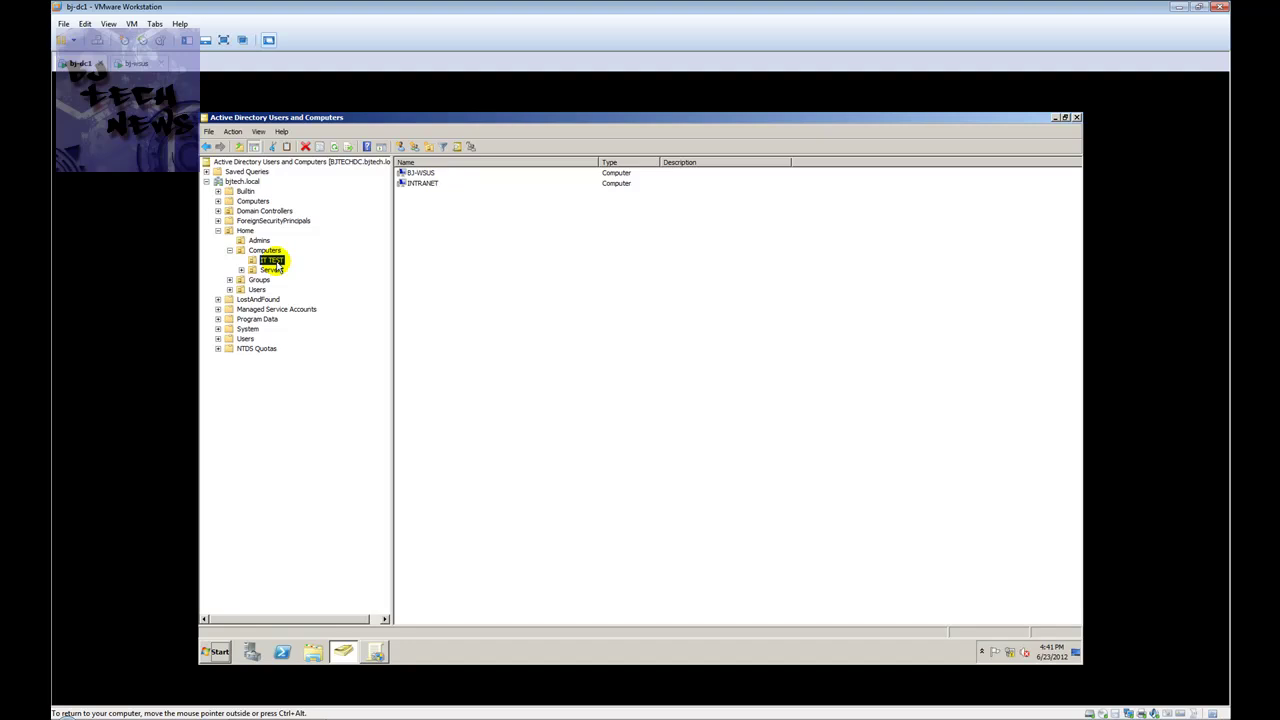
pyautogui.click(425, 175)
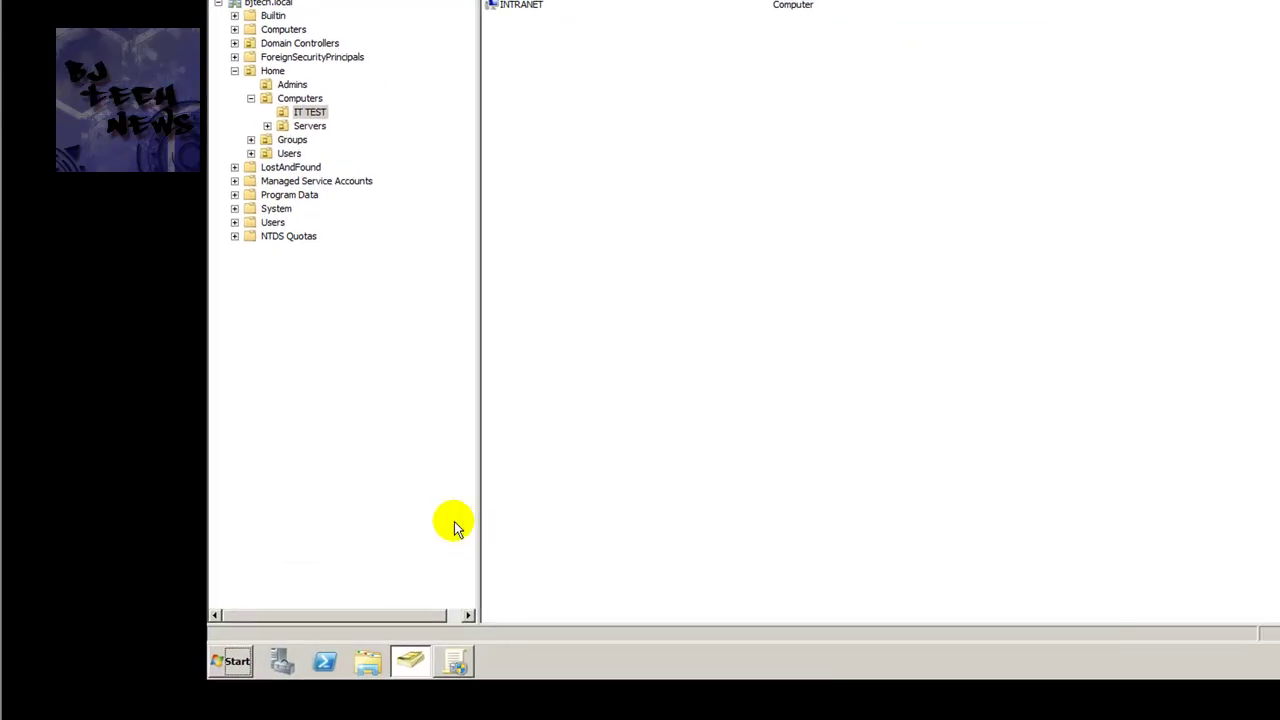
pyautogui.click(410, 662)
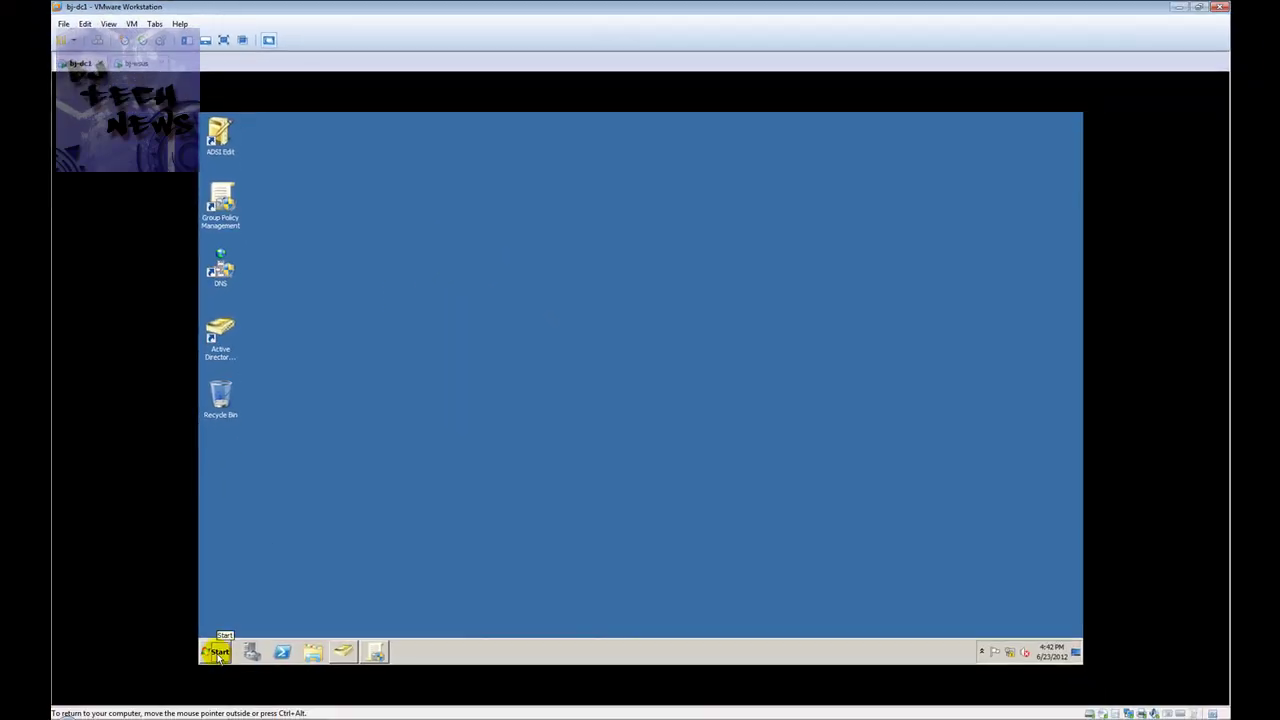
# Step: Open Group Policy Management on the domain controller and expand the bjtech.local forest
pyautogui.click(214, 654)
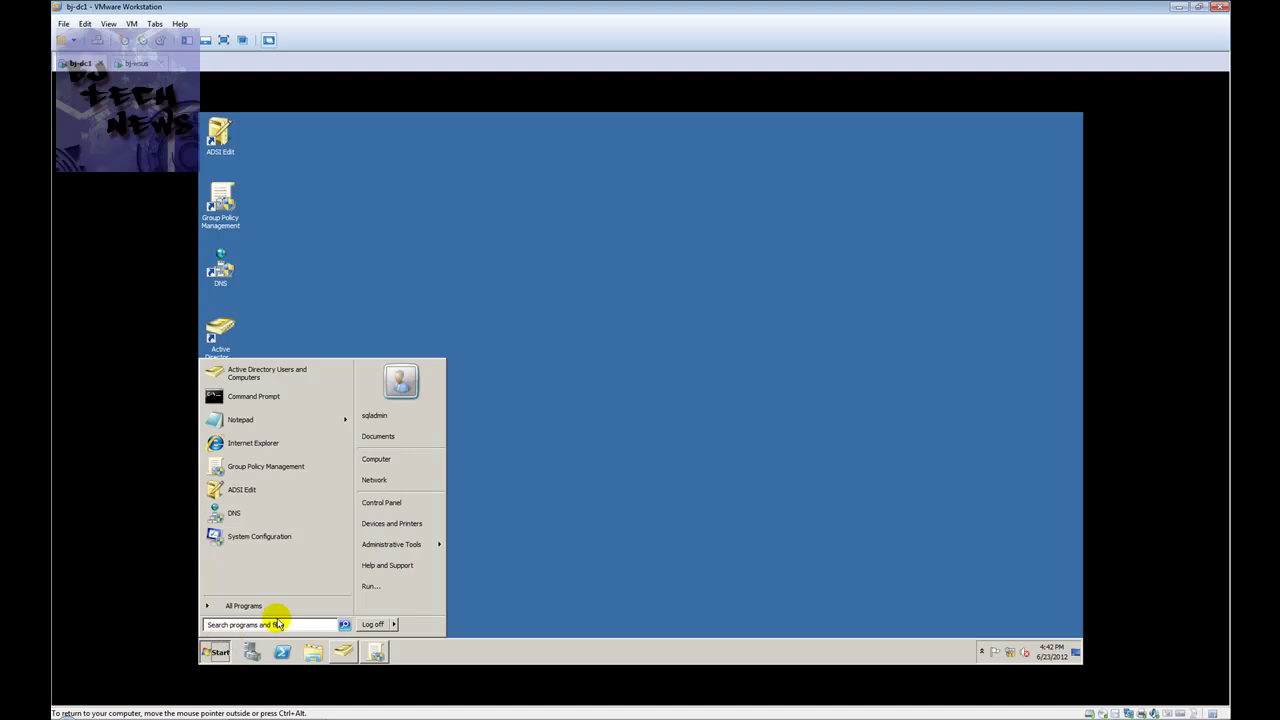
pyautogui.moveTo(370, 548)
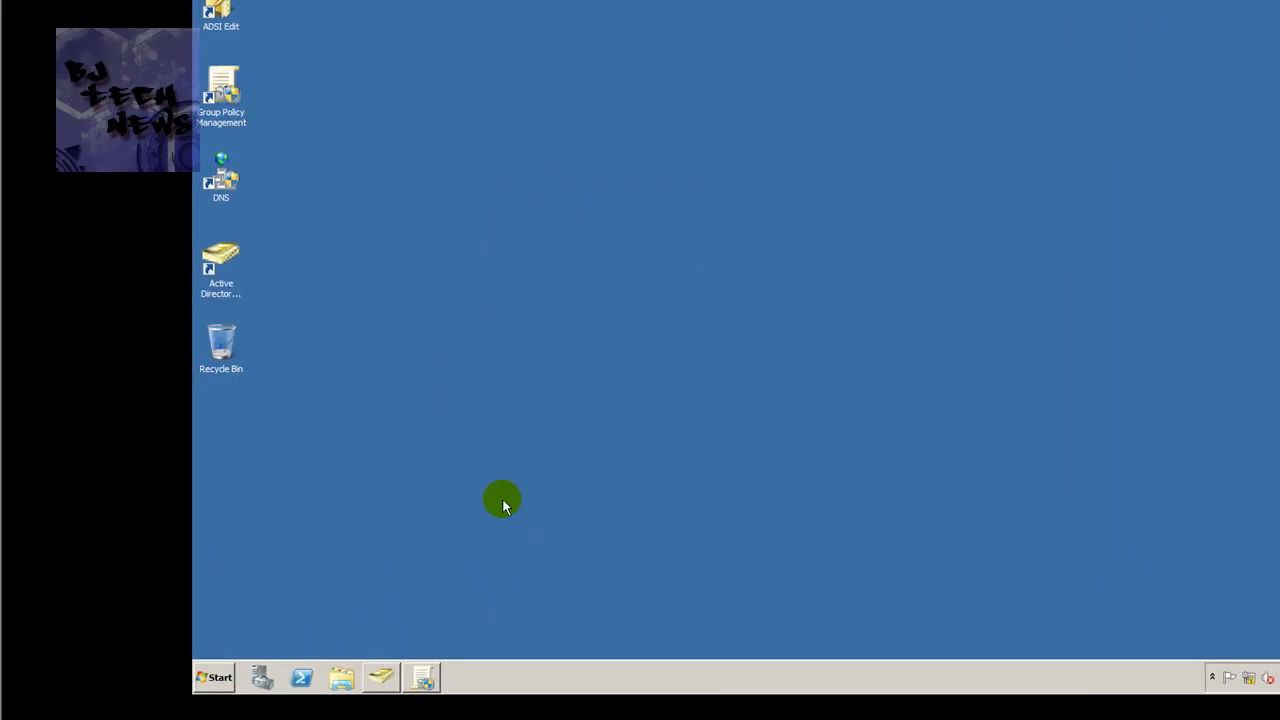
pyautogui.click(420, 677)
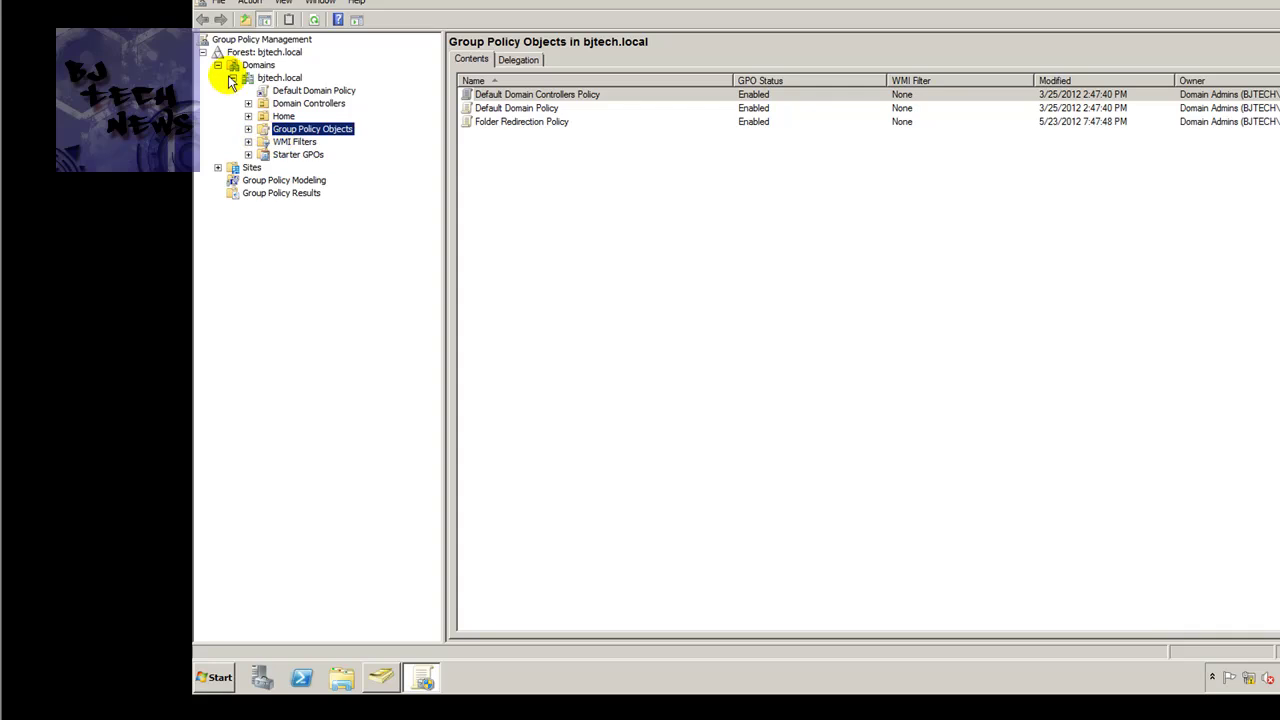
pyautogui.click(204, 54)
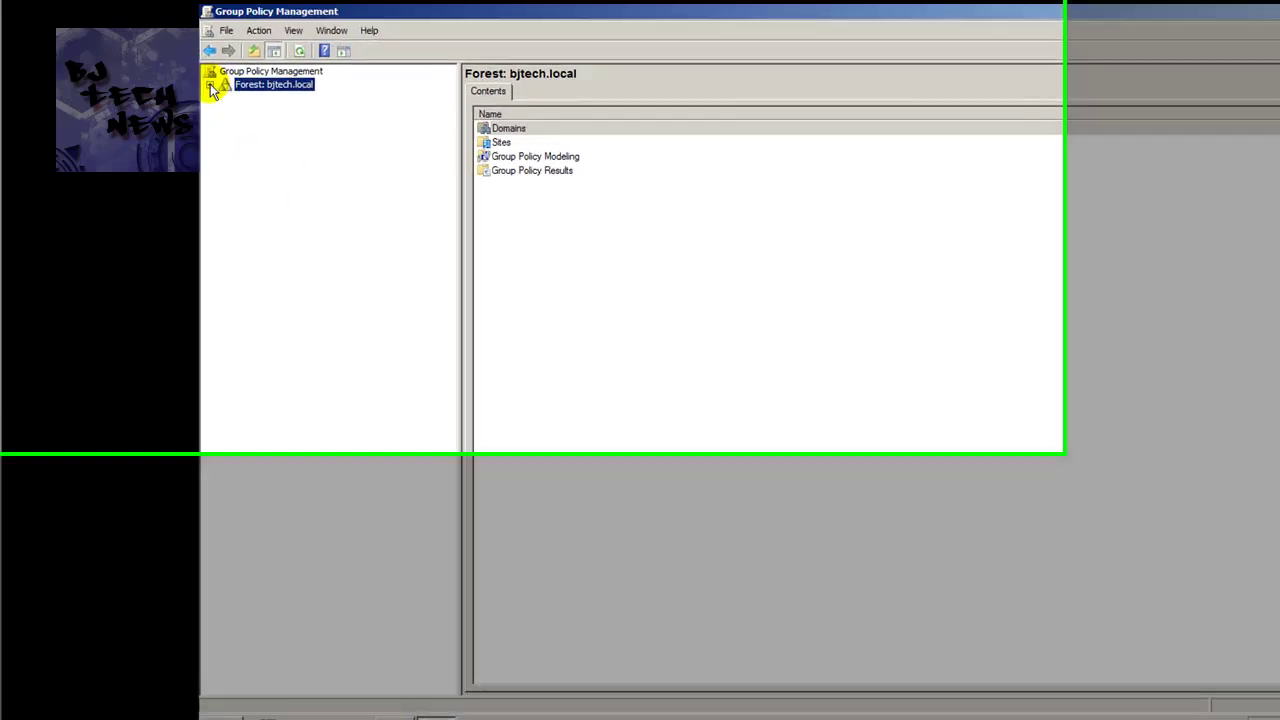
pyautogui.click(203, 52)
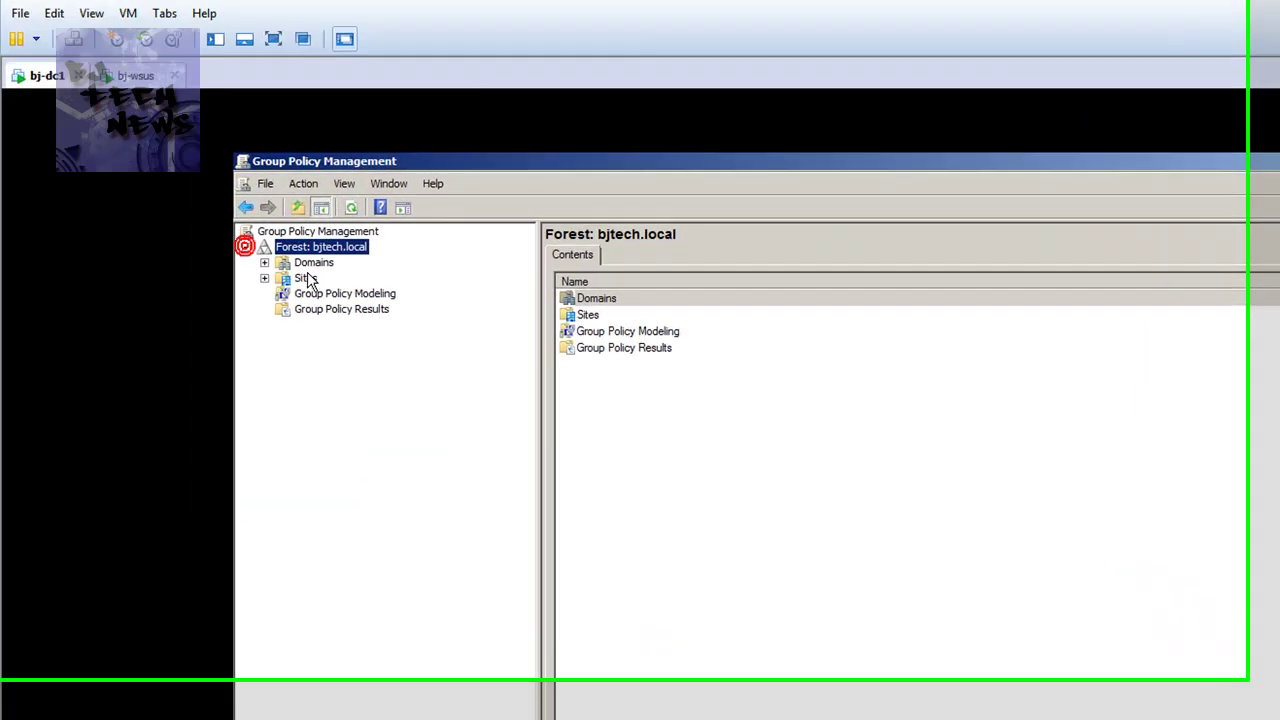
# Step: Select the IT TEST organizational unit under Home > Computers in the bjtech.local domain and view its available actions
pyautogui.click(272, 296)
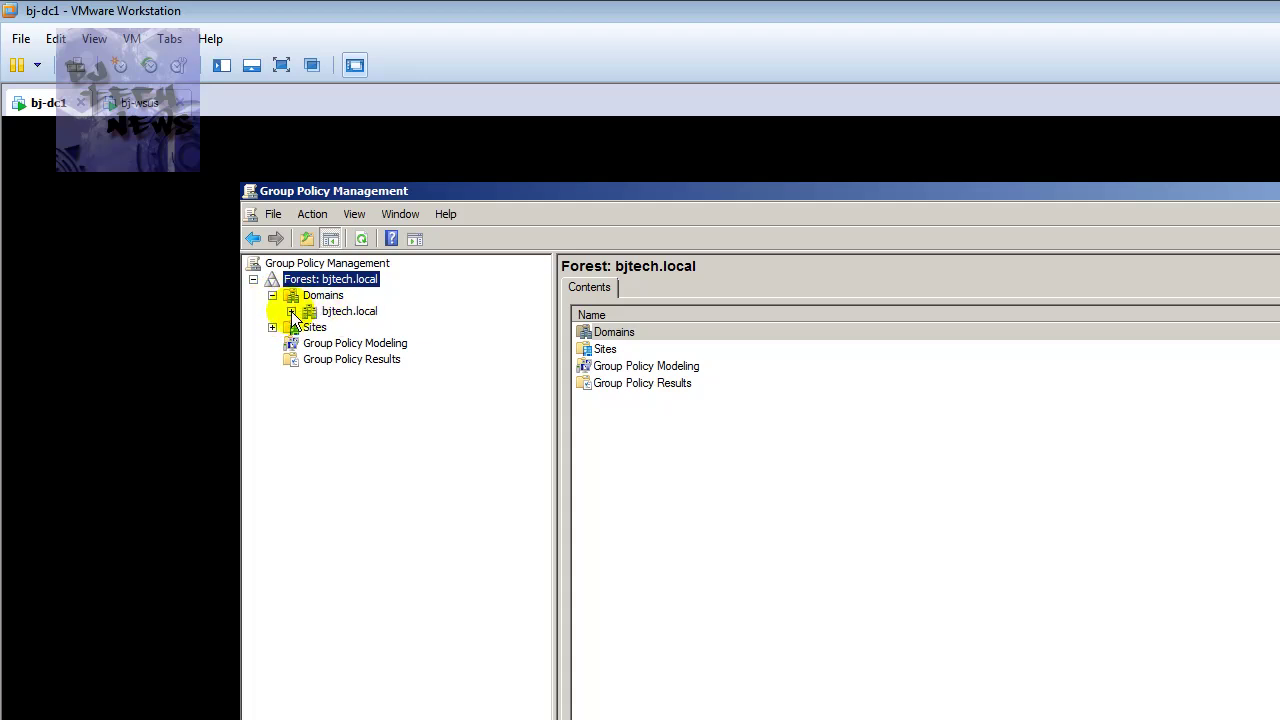
pyautogui.click(291, 311)
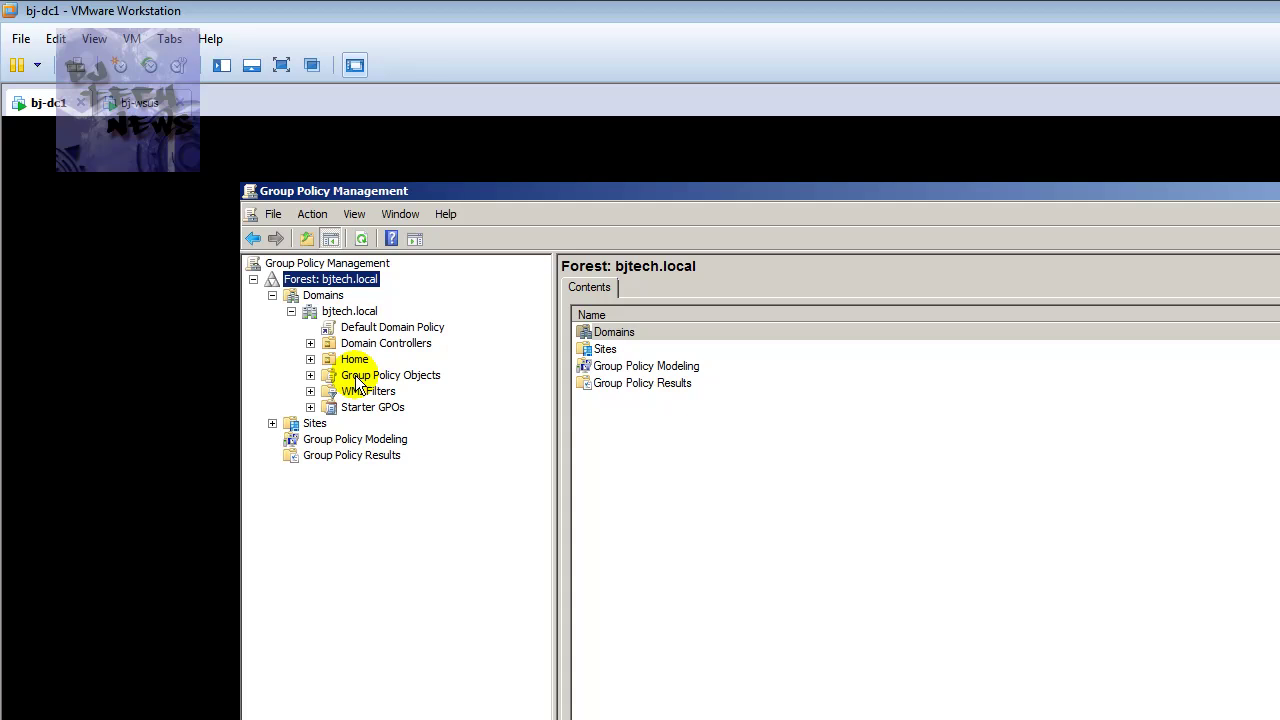
pyautogui.click(310, 359)
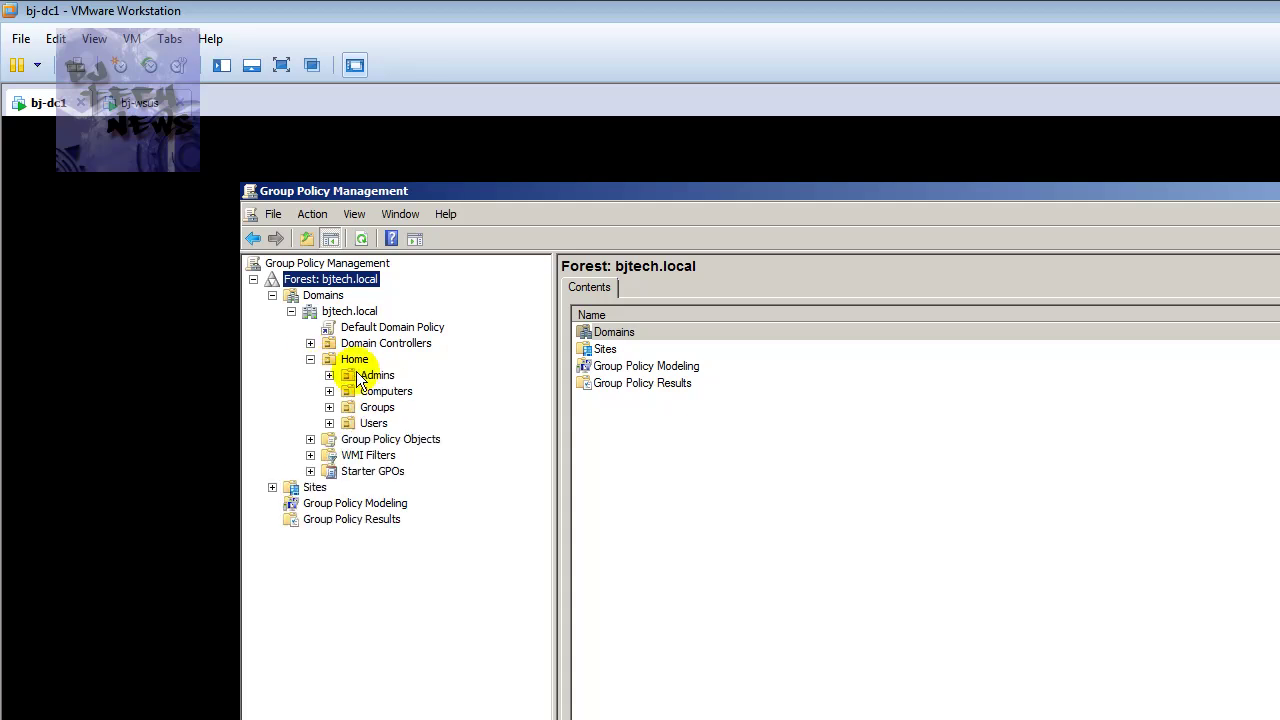
pyautogui.click(329, 391)
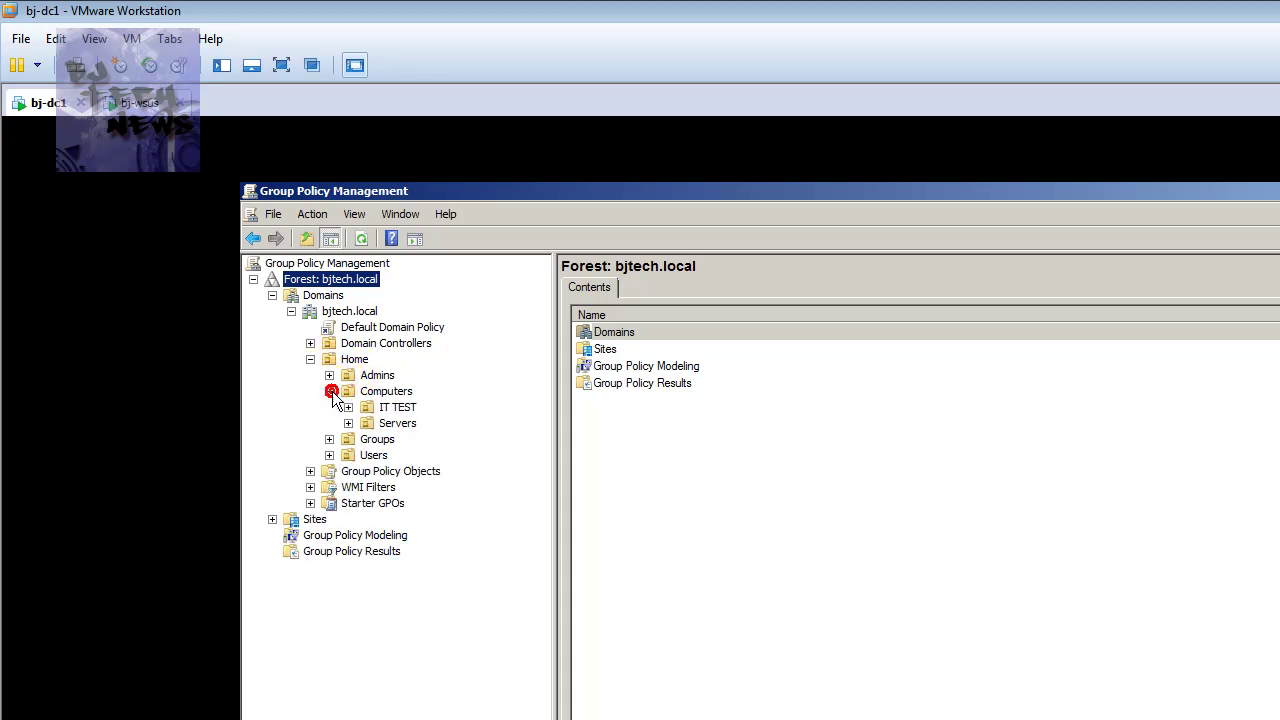
pyautogui.click(387, 410)
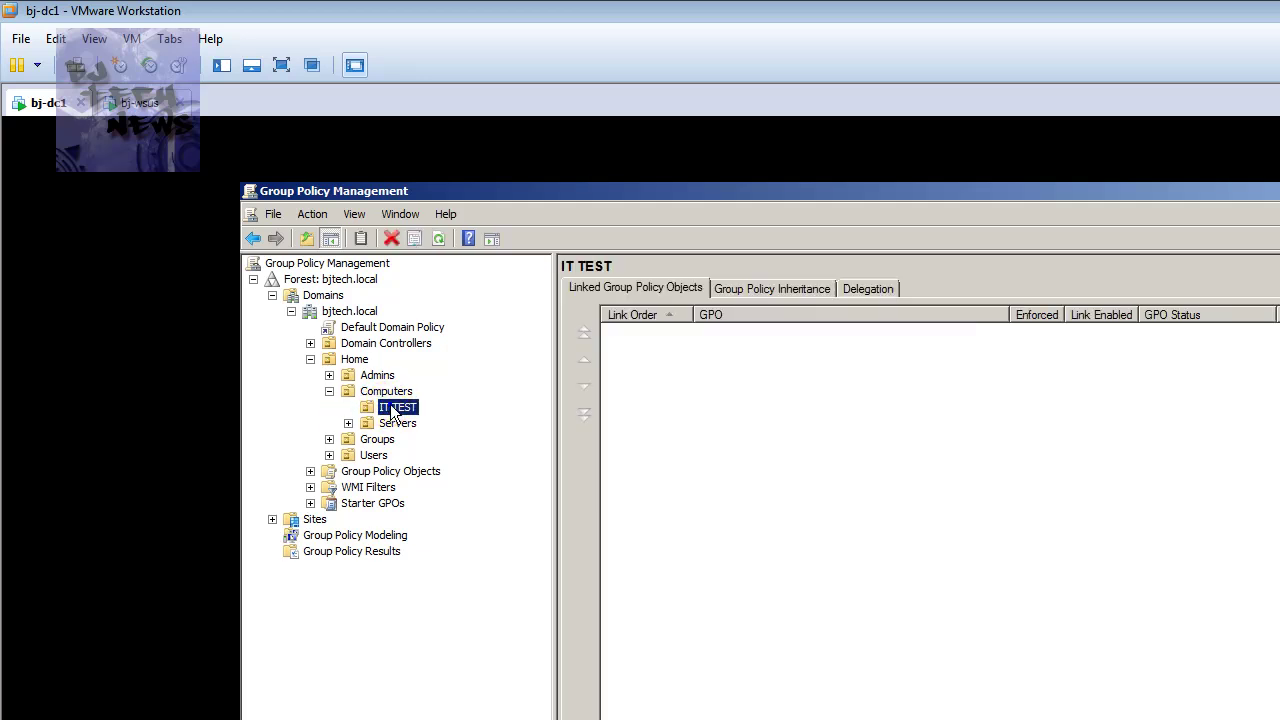
pyautogui.rightClick(395, 410)
pyautogui.click(1001, 470)
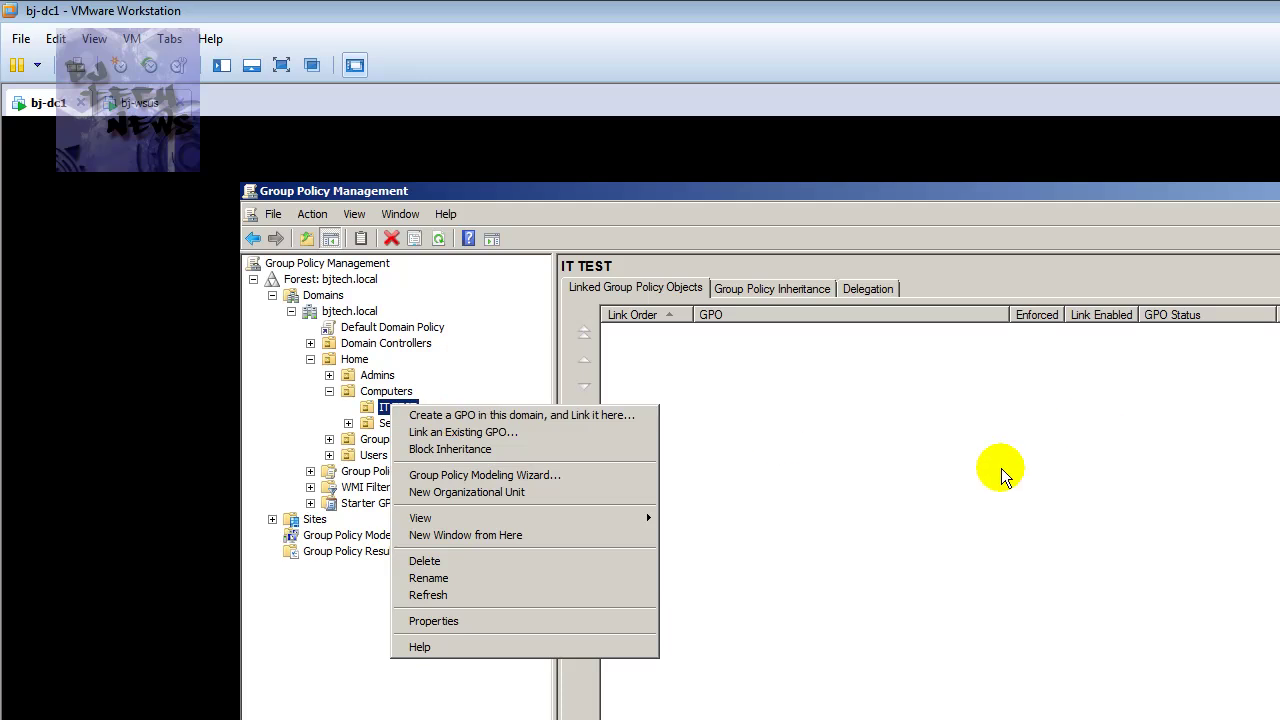
# Step: Create a new group policy object named WSUS Policy under Group Policy Objects in the bjtech.local domain
pyautogui.click(422, 475)
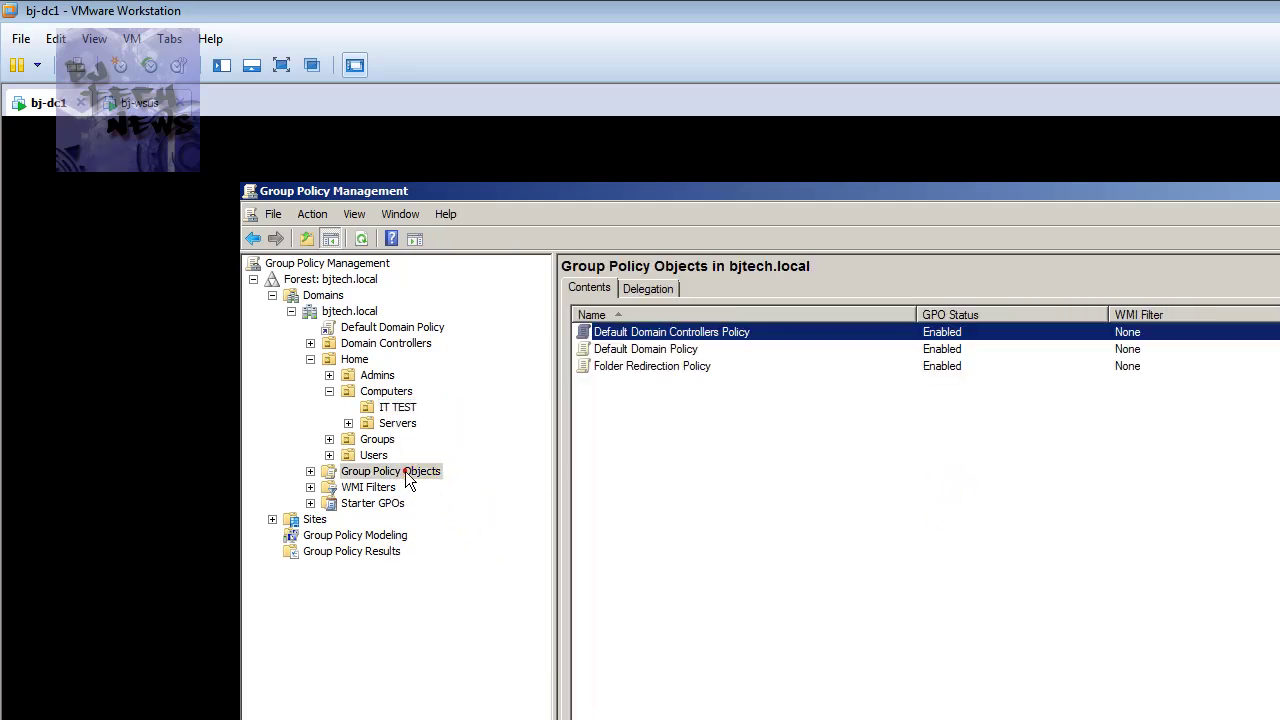
pyautogui.click(310, 471)
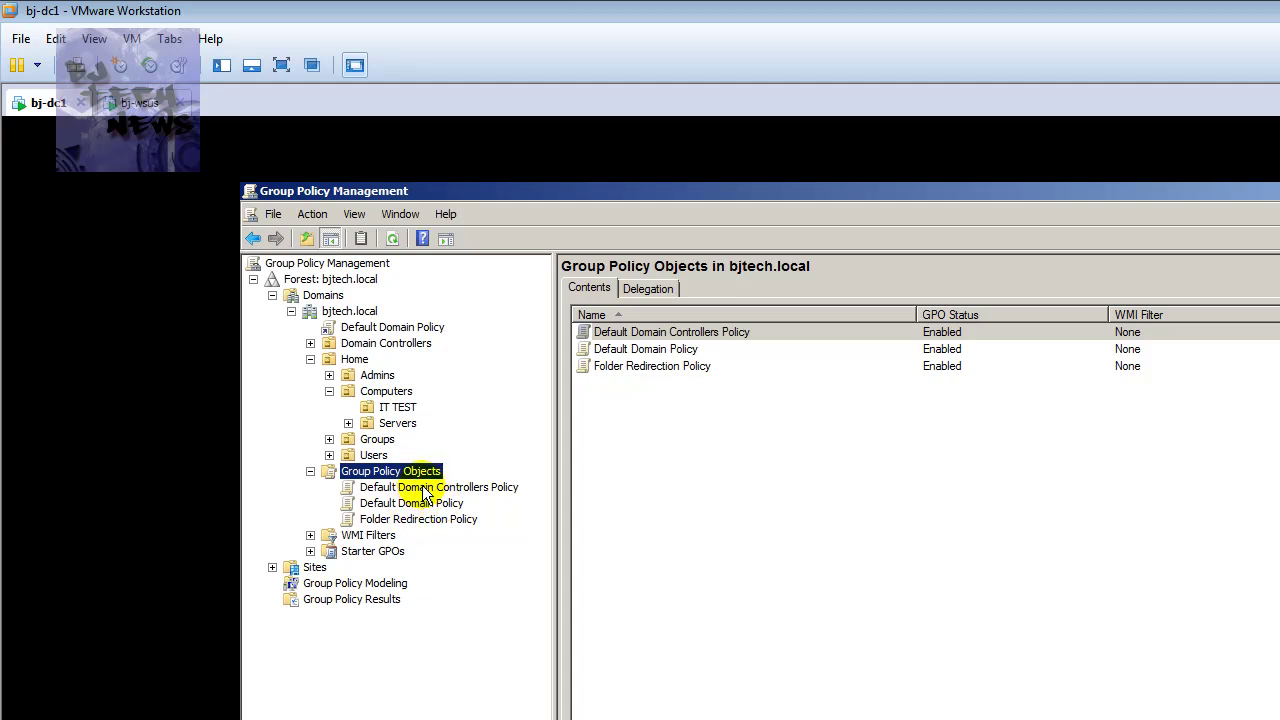
pyautogui.rightClick(407, 478)
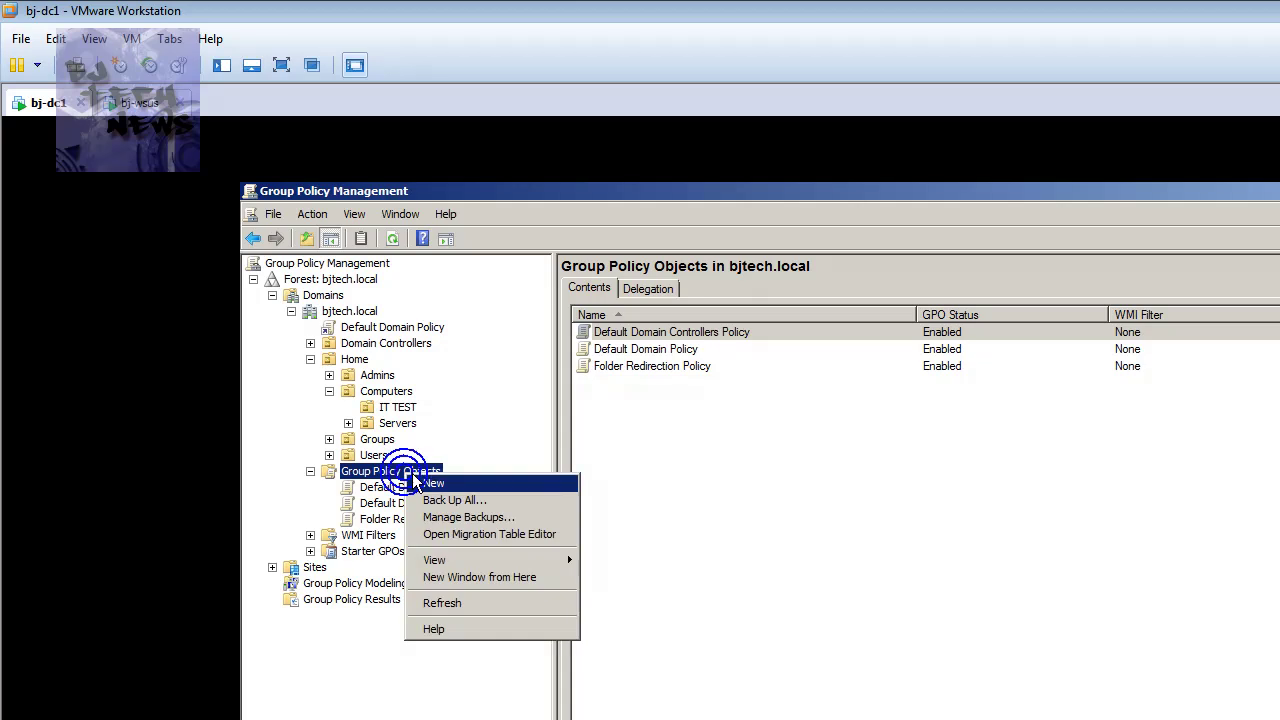
pyautogui.click(425, 483)
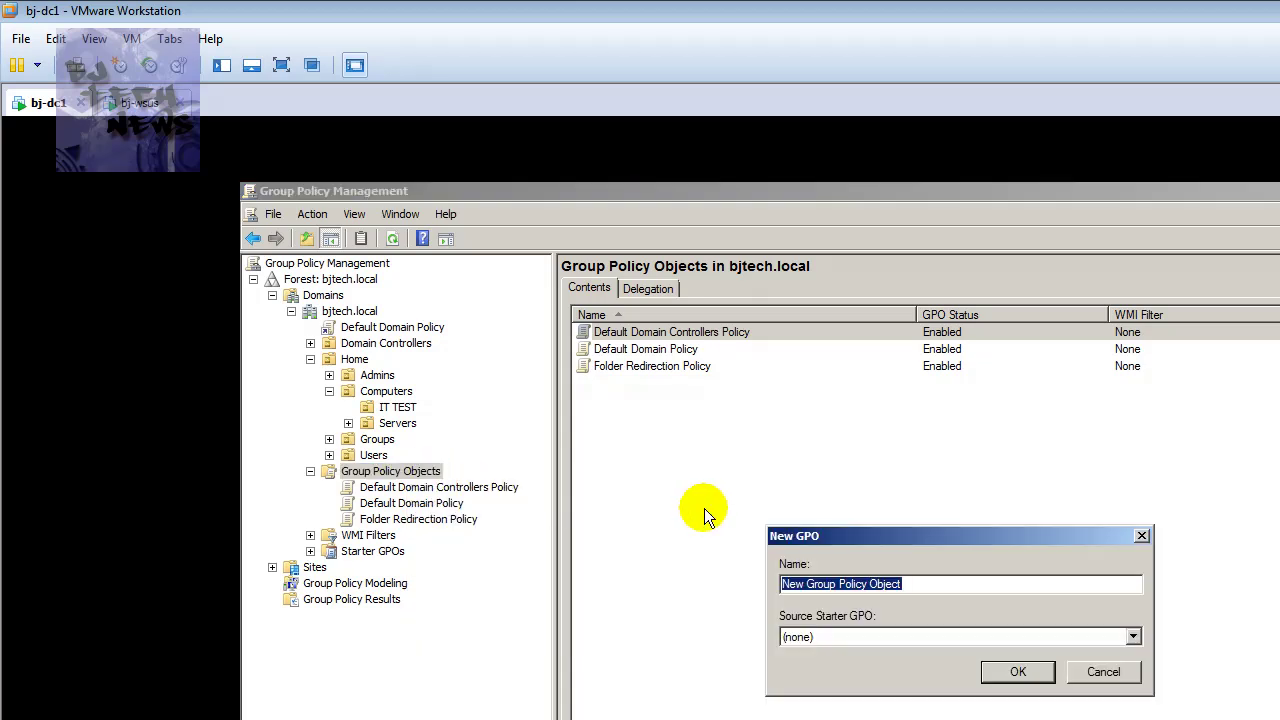
pyautogui.write('WSUS')
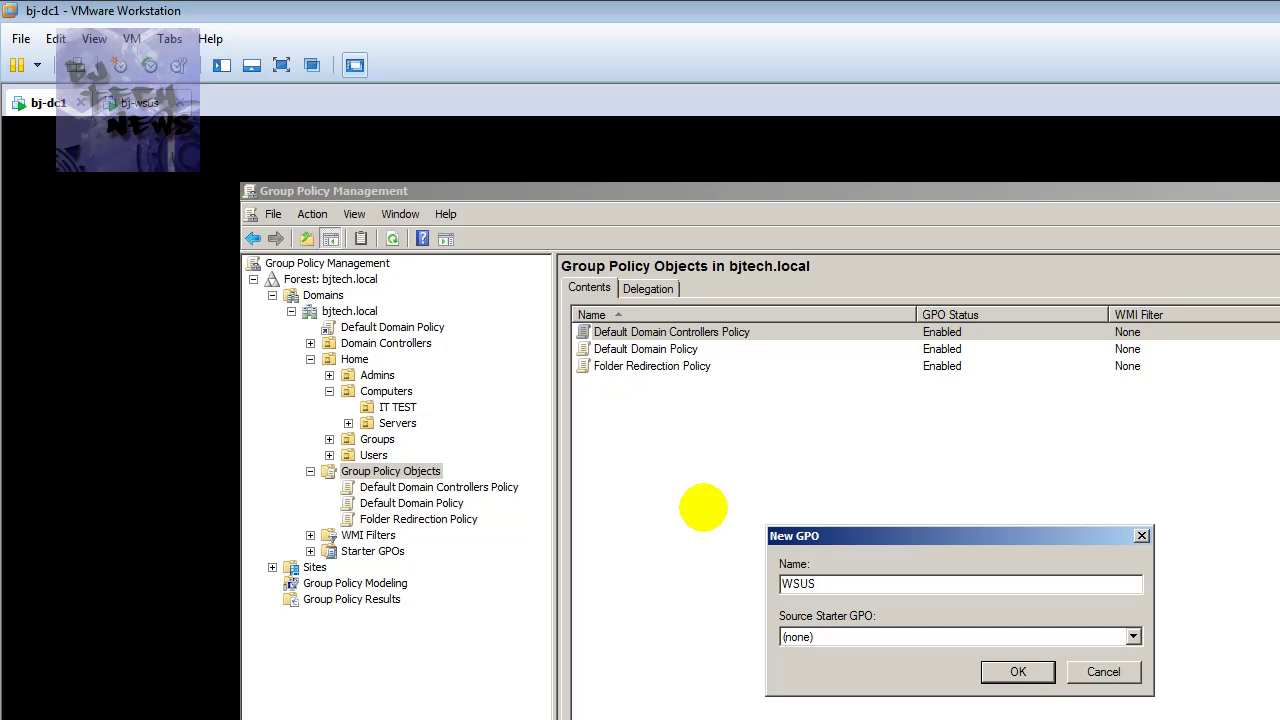
pyautogui.write(' Poli')
pyautogui.write('cy')
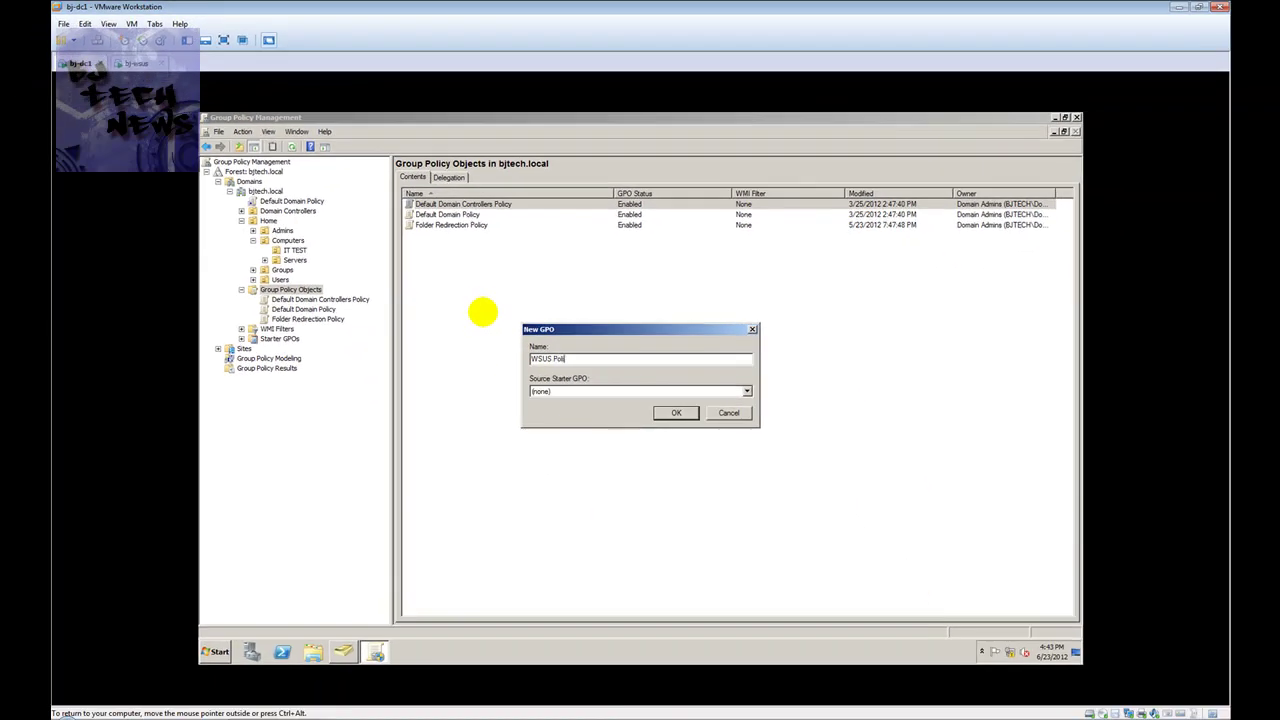
pyautogui.press('Return')
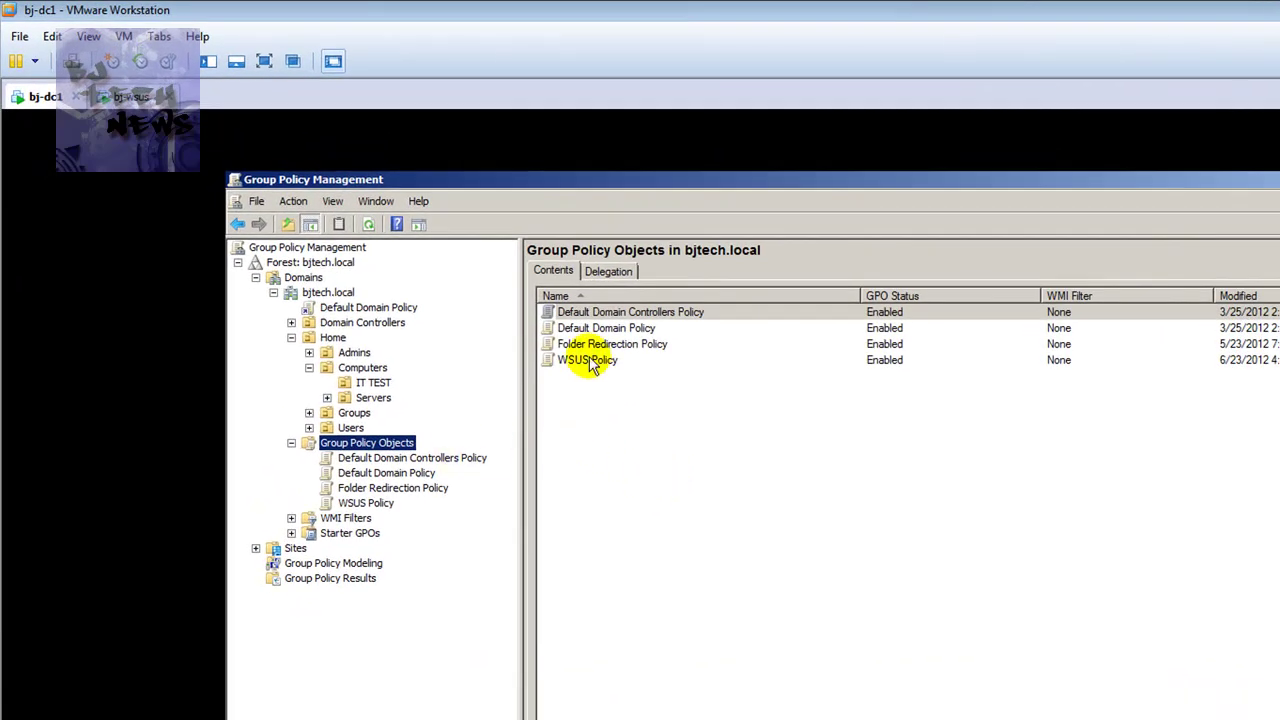
# Step: Open WSUS Policy for editing in the Group Policy Management Editor and maximize the editor window
pyautogui.click(590, 360)
pyautogui.click(365, 504)
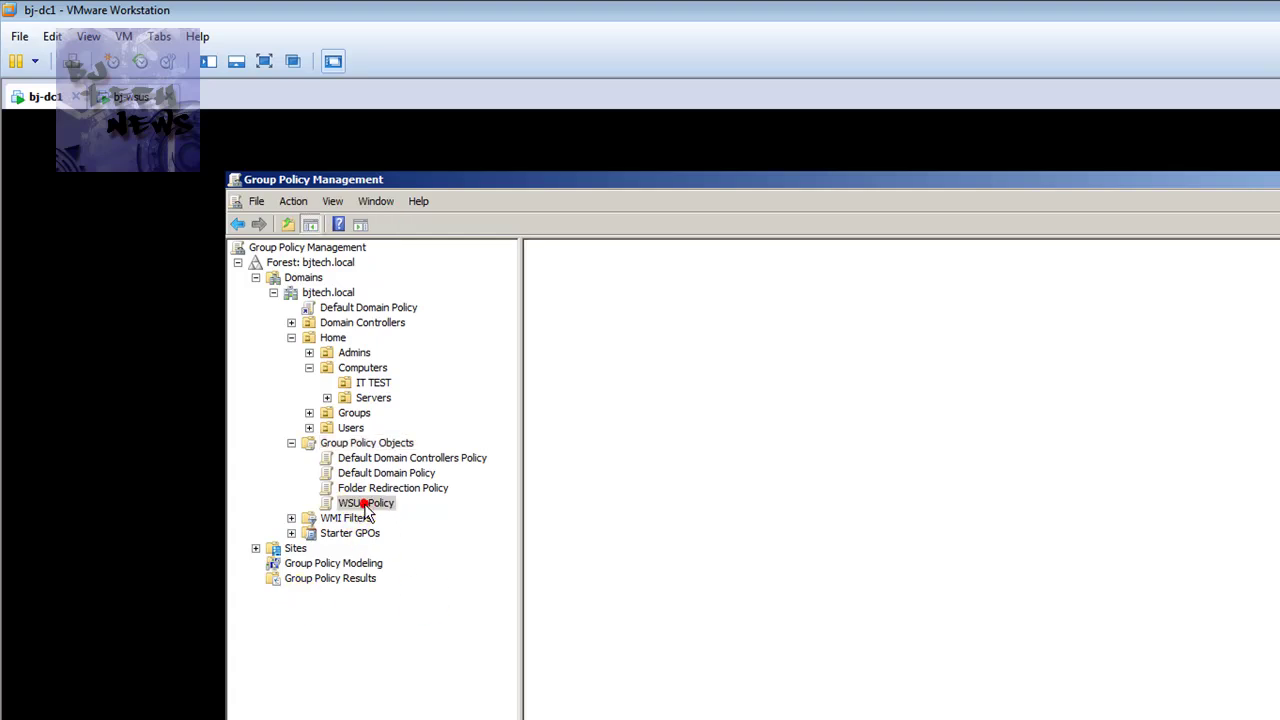
pyautogui.click(364, 503)
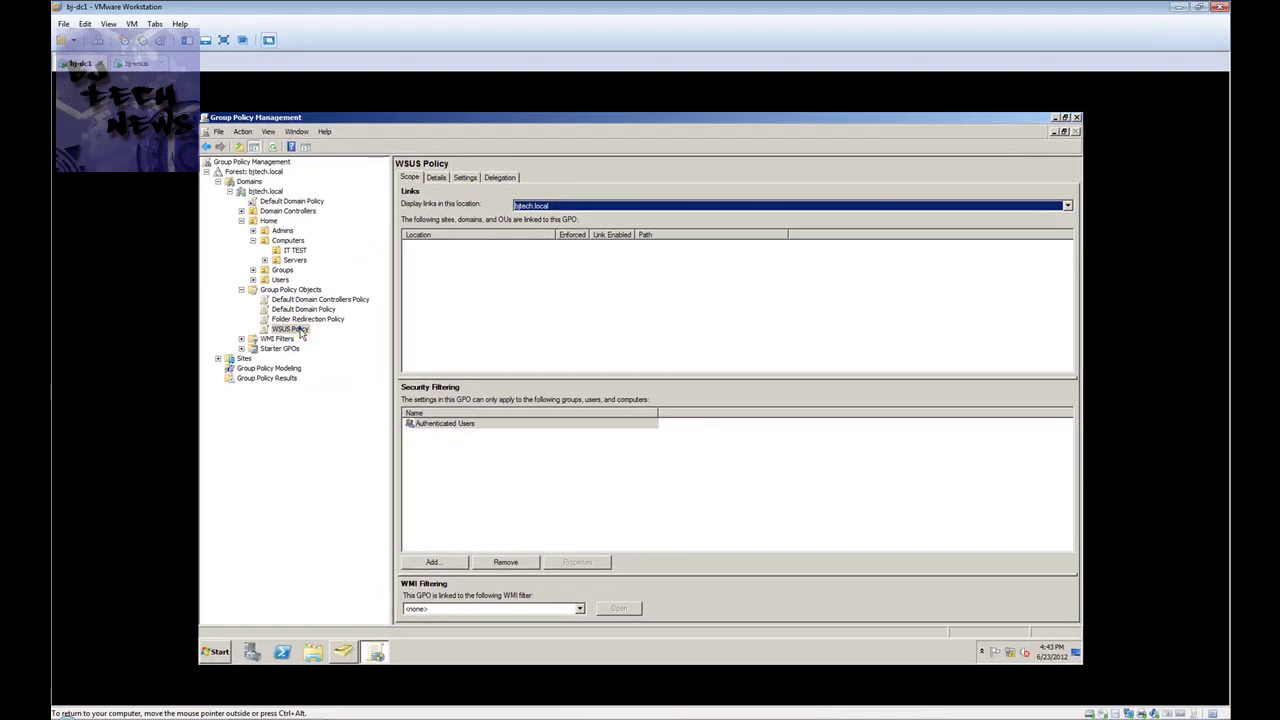
pyautogui.rightClick(322, 376)
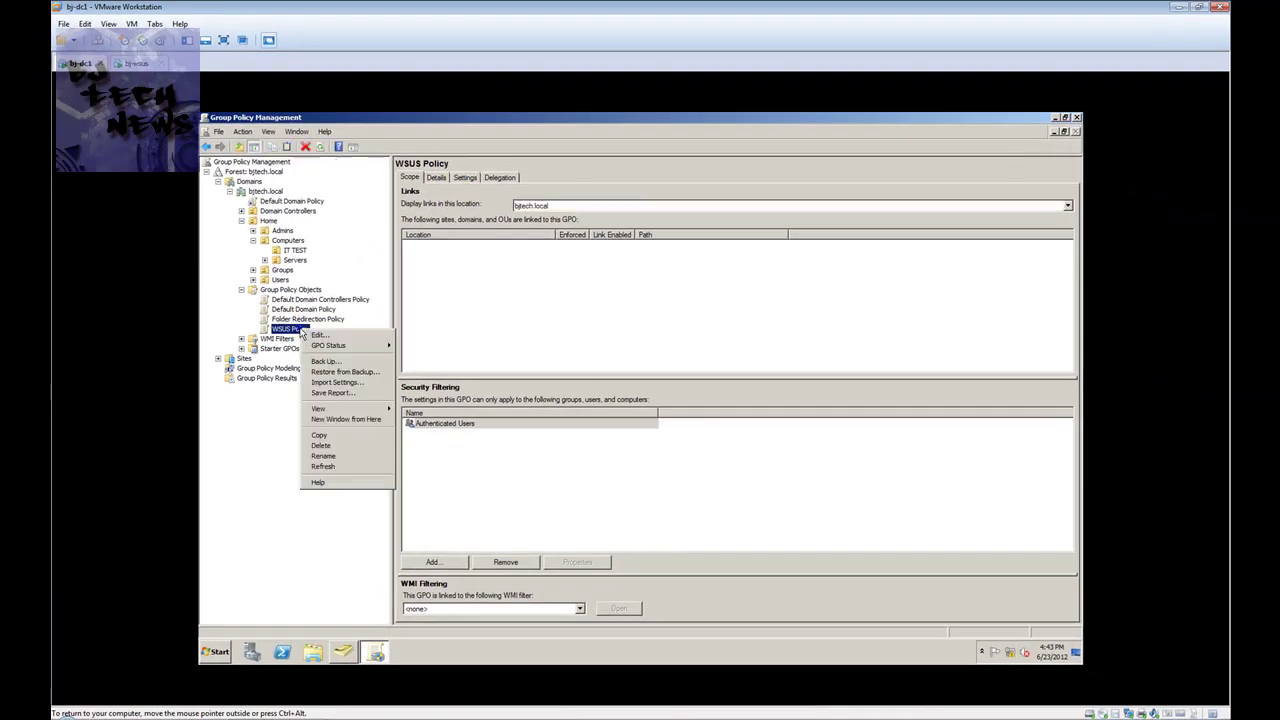
pyautogui.click(331, 336)
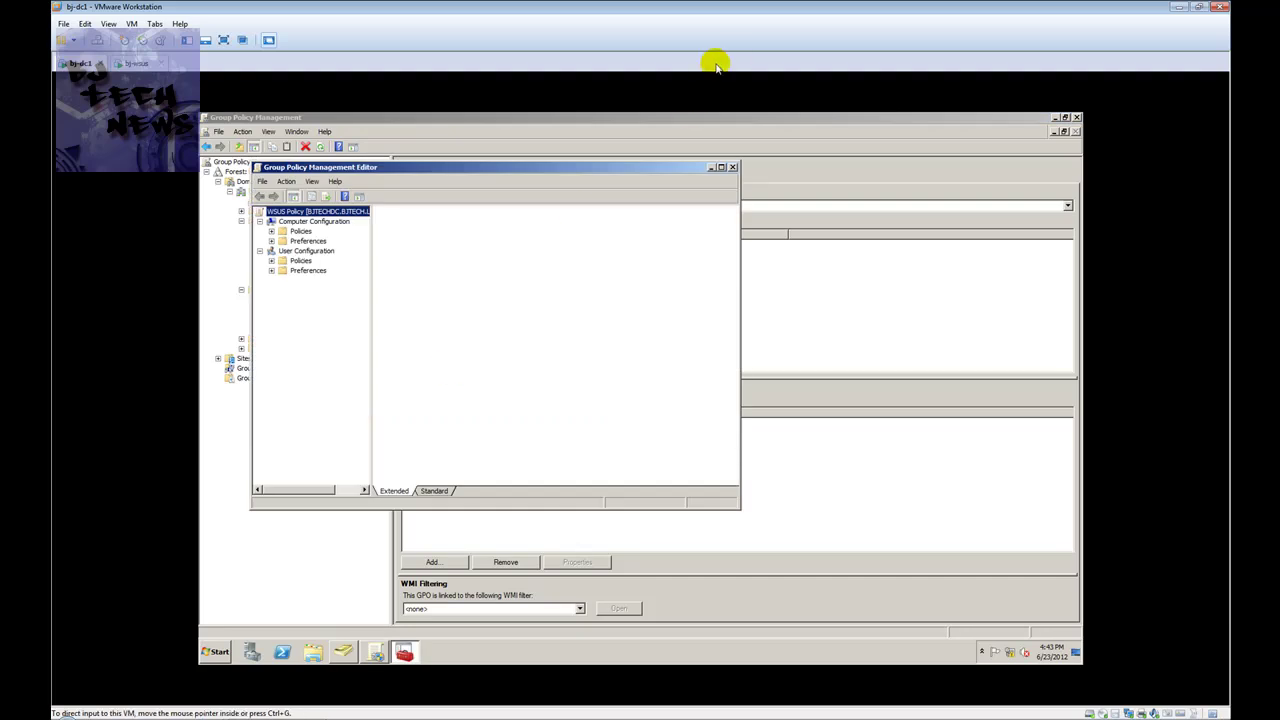
pyautogui.click(721, 168)
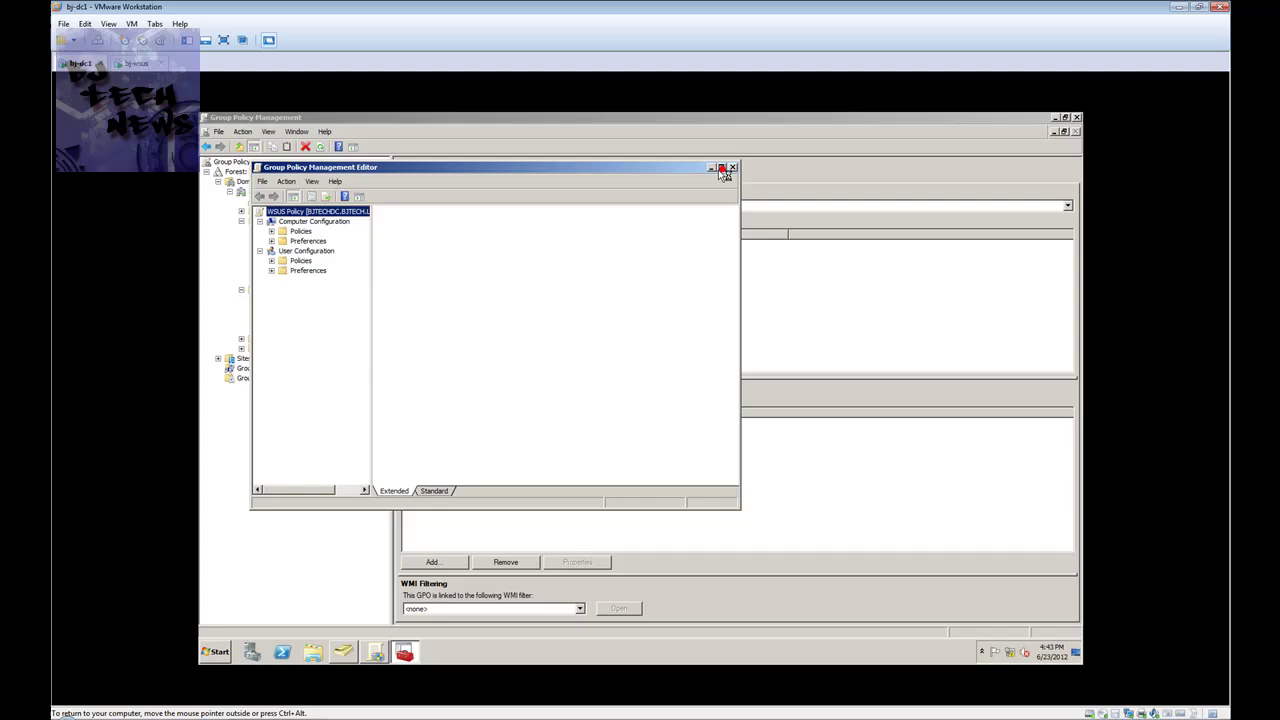
pyautogui.click(508, 248)
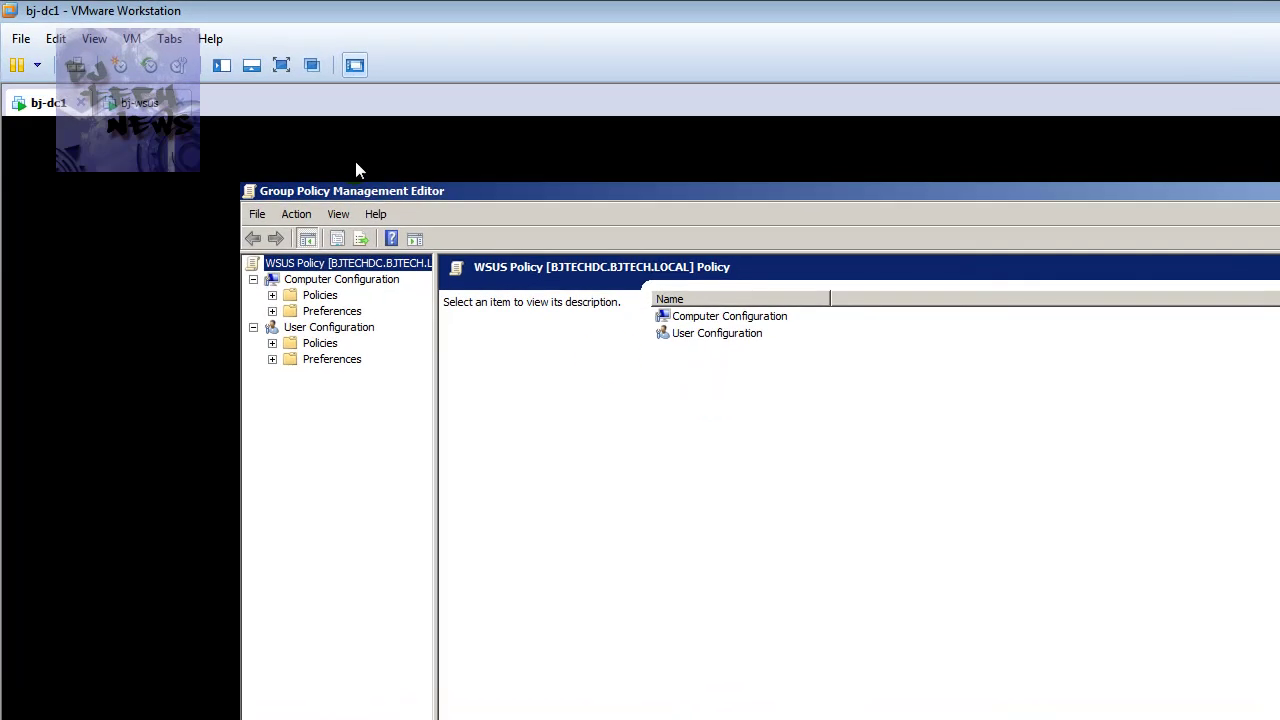
# Step: Expand Policies under Computer Configuration and close the Active Directory Users and Computers window
pyautogui.click(272, 296)
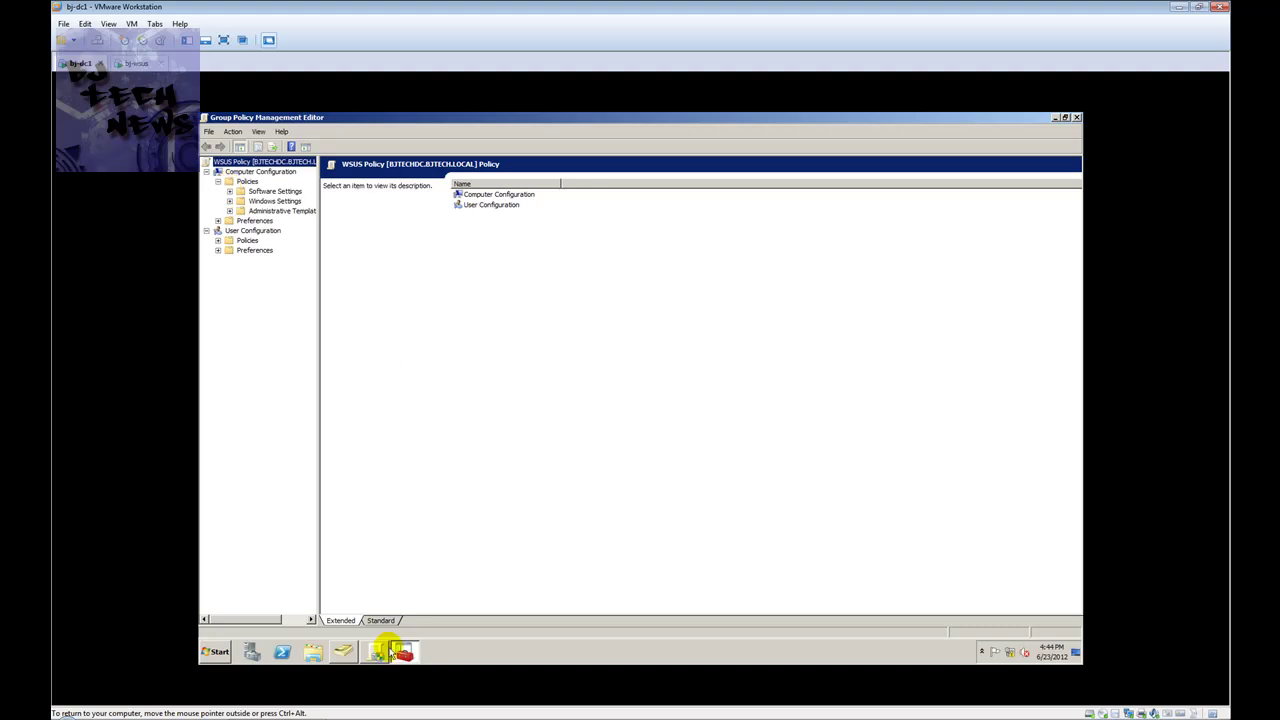
pyautogui.click(344, 651)
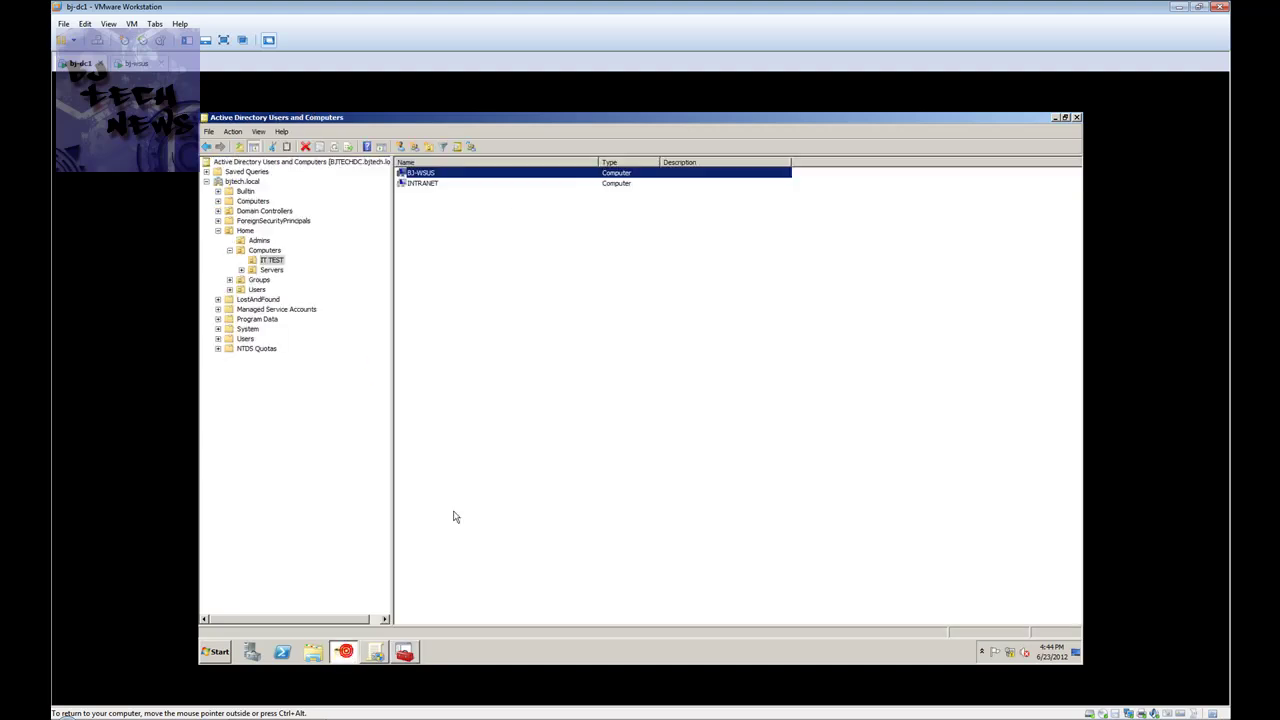
pyautogui.click(1077, 118)
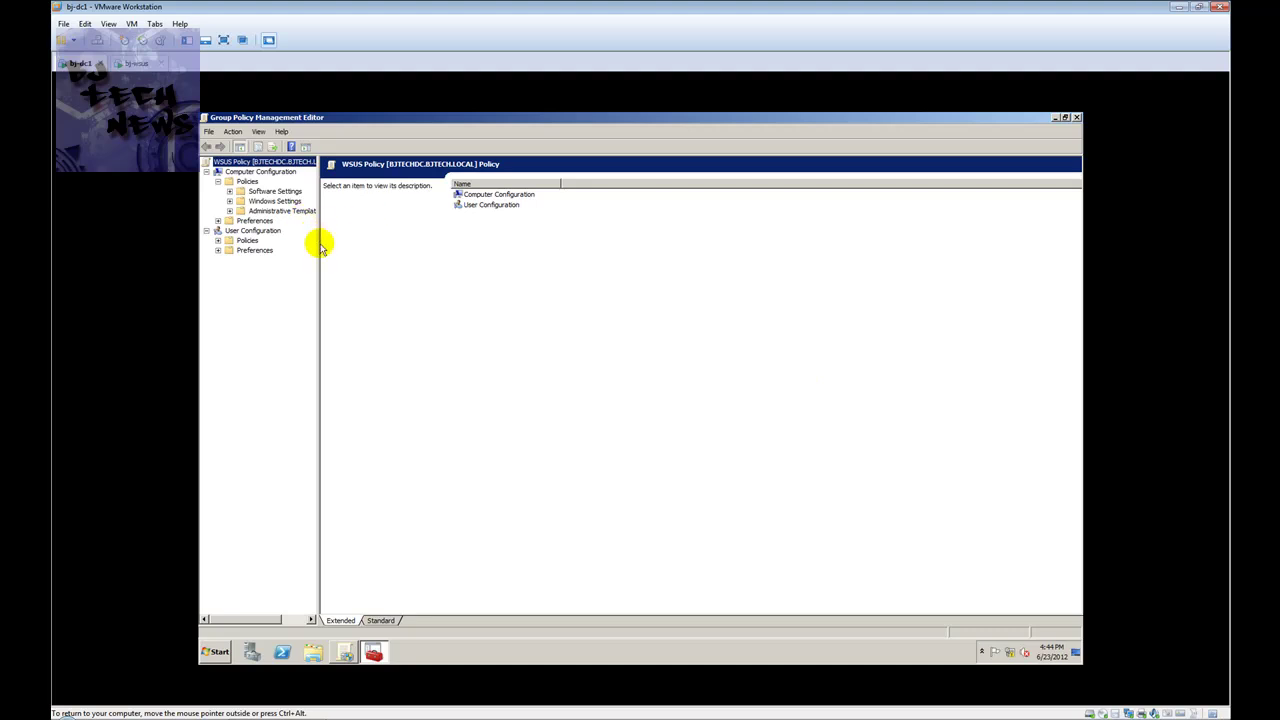
# Step: Widen the policy tree and open the Windows Update settings under Administrative Templates > Windows Components in Computer Configuration
pyautogui.moveTo(318, 245); pyautogui.dragTo(367, 245)
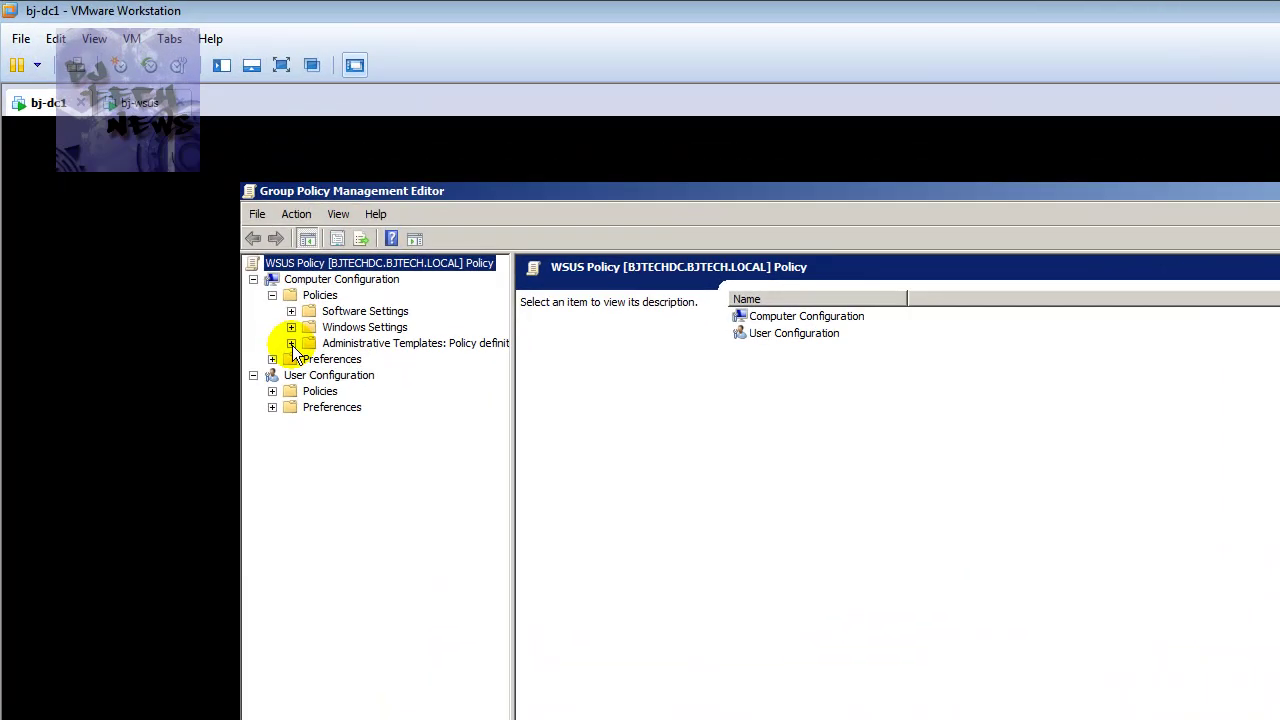
pyautogui.click(291, 344)
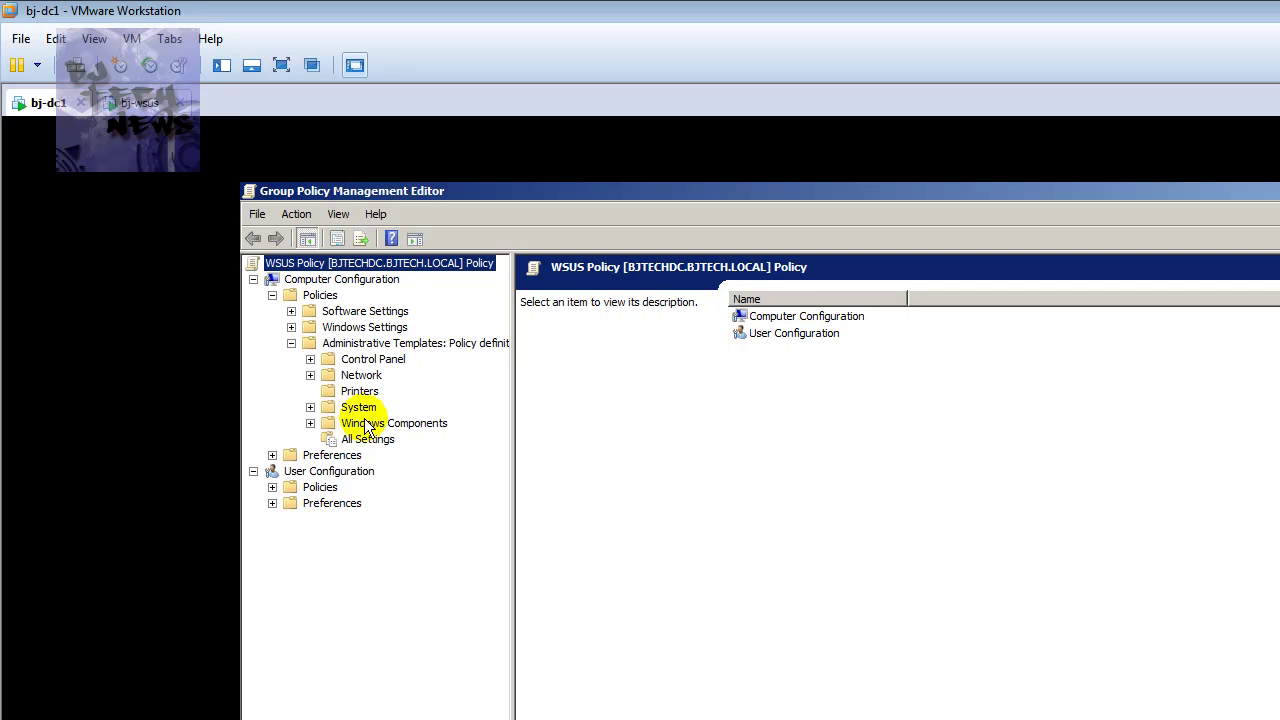
pyautogui.click(311, 424)
pyautogui.scroll(-6, 500, 489)
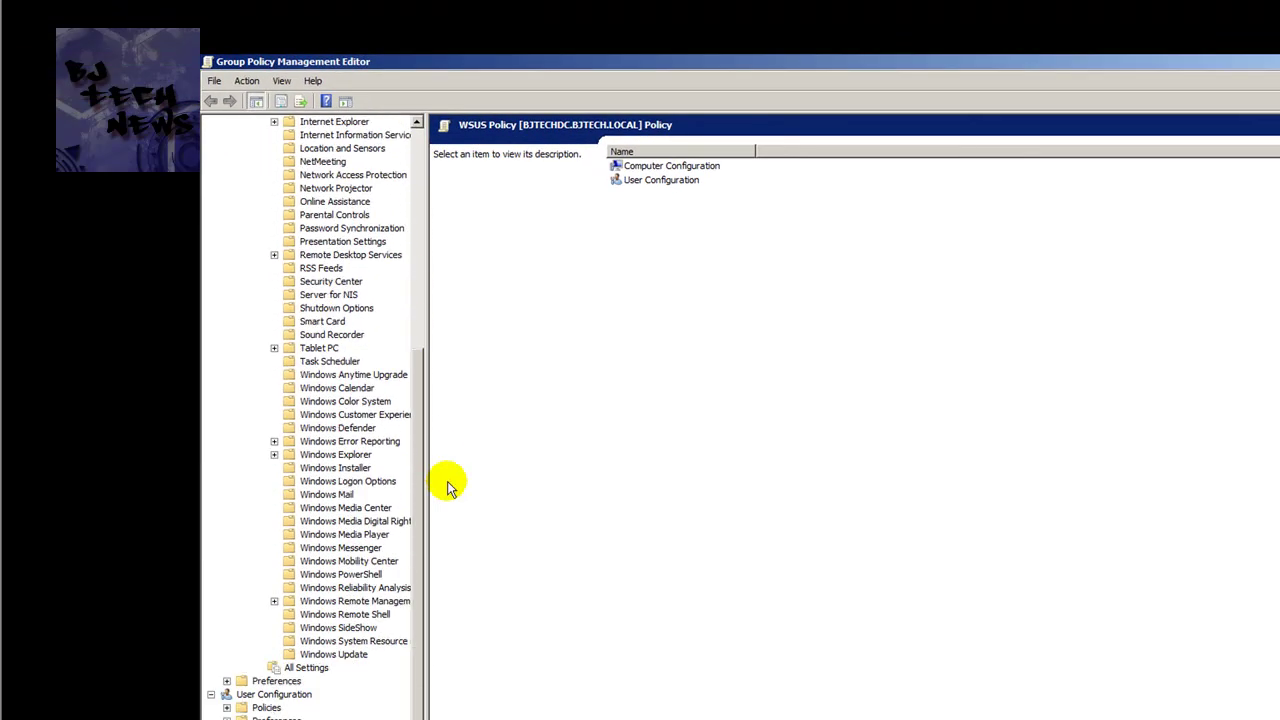
pyautogui.click(349, 654)
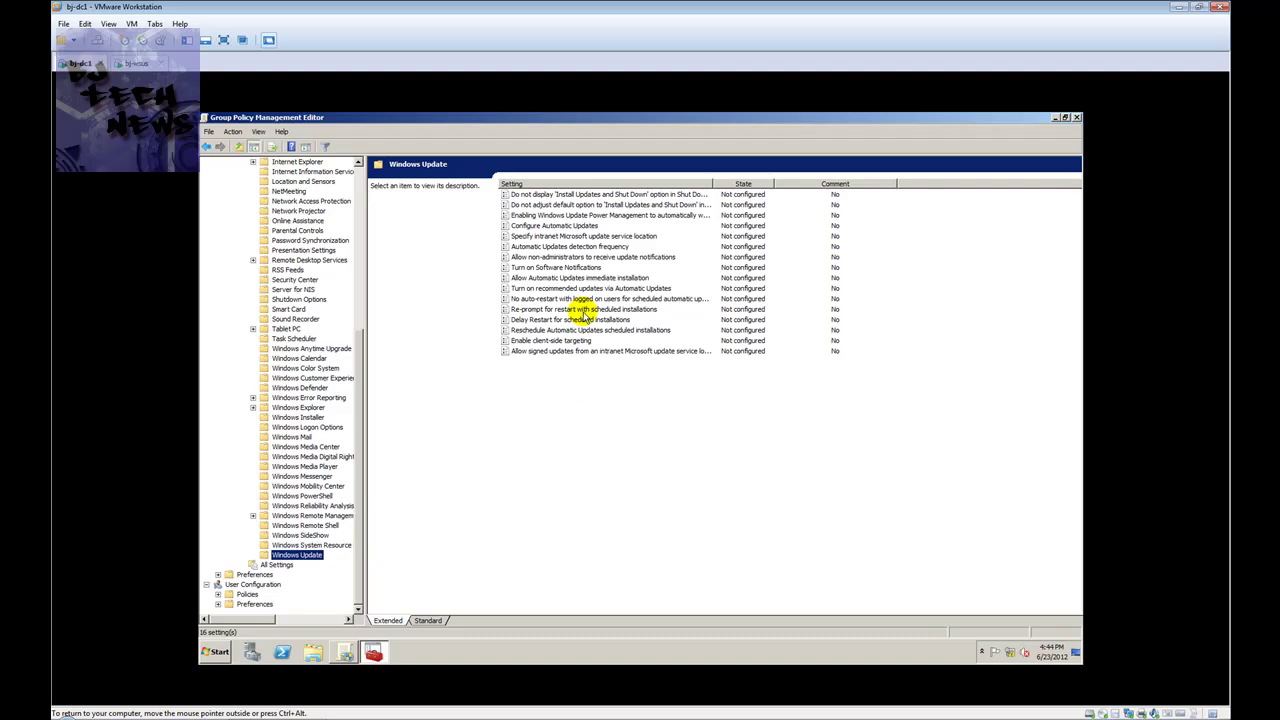
pyautogui.click(554, 237)
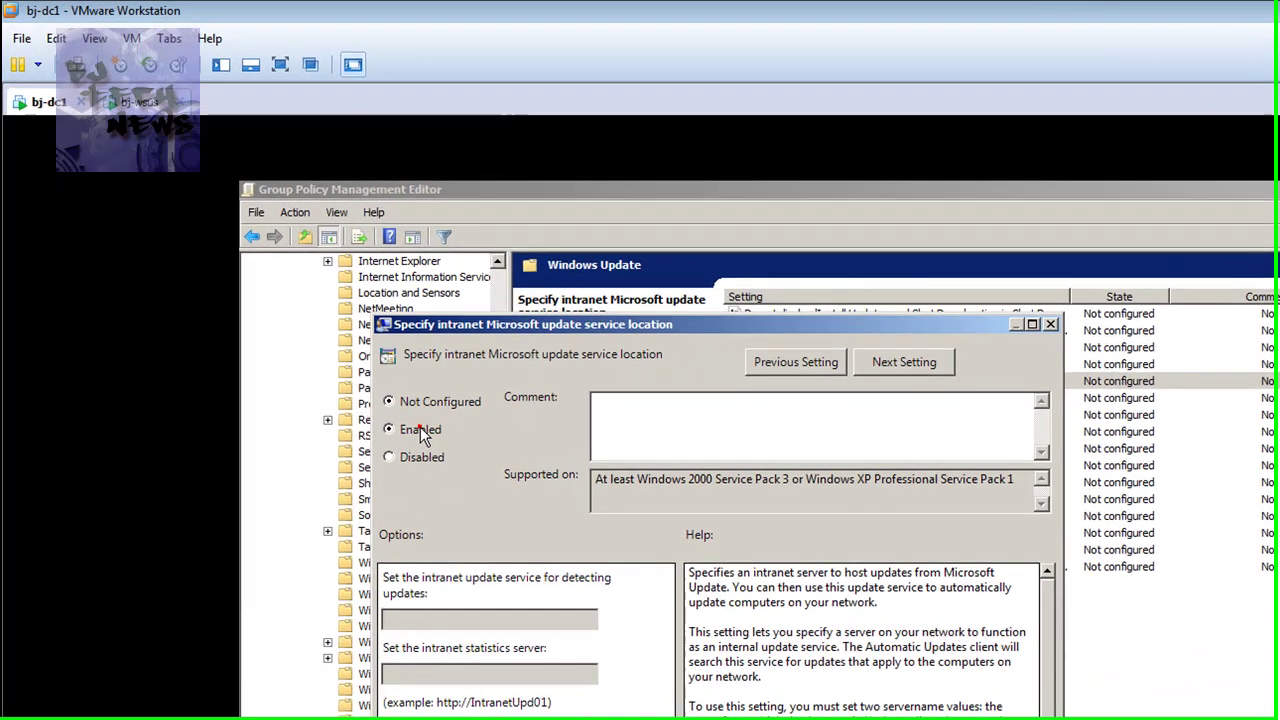
pyautogui.click(311, 269)
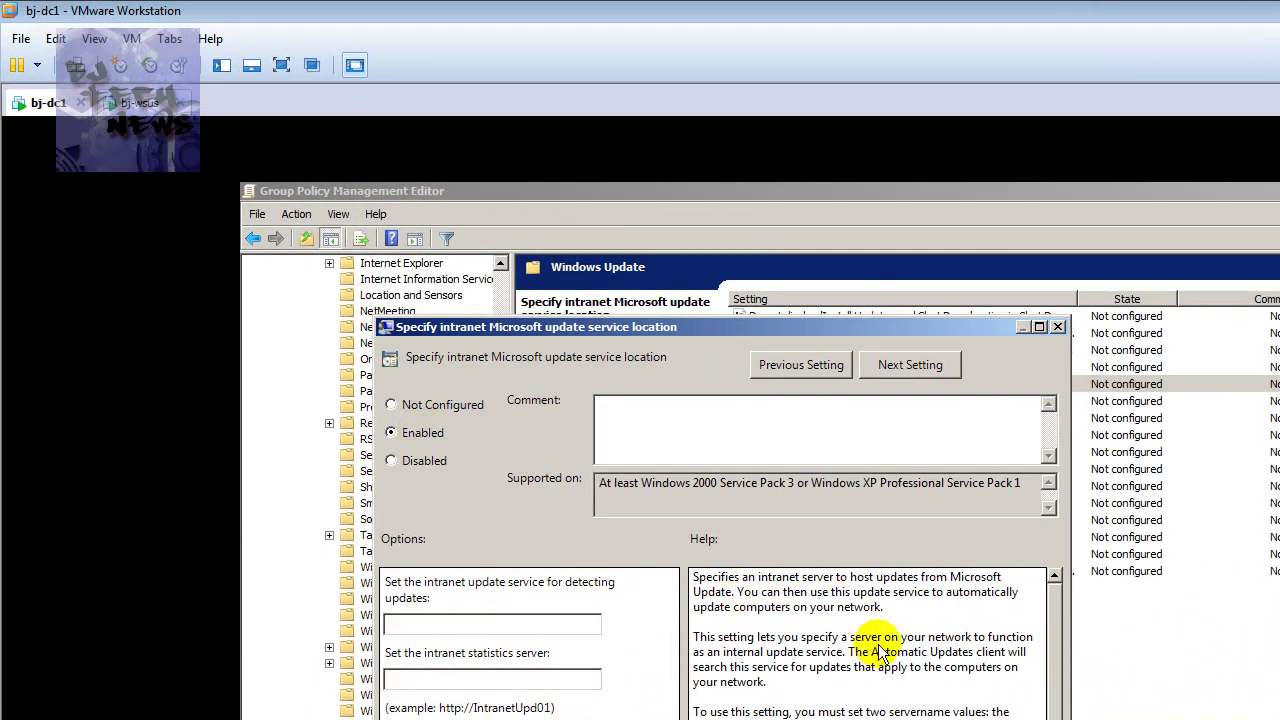
pyautogui.click(474, 624)
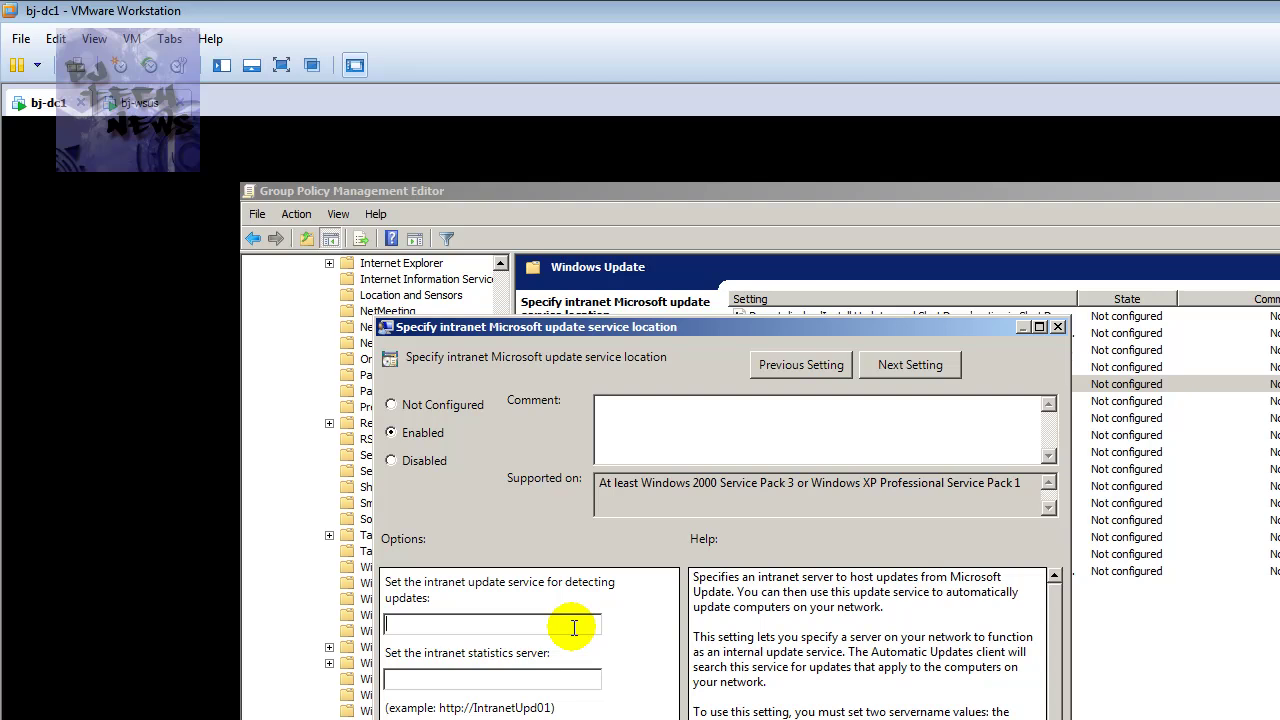
pyautogui.write('http://')
pyautogui.write('BJ-WSUS')
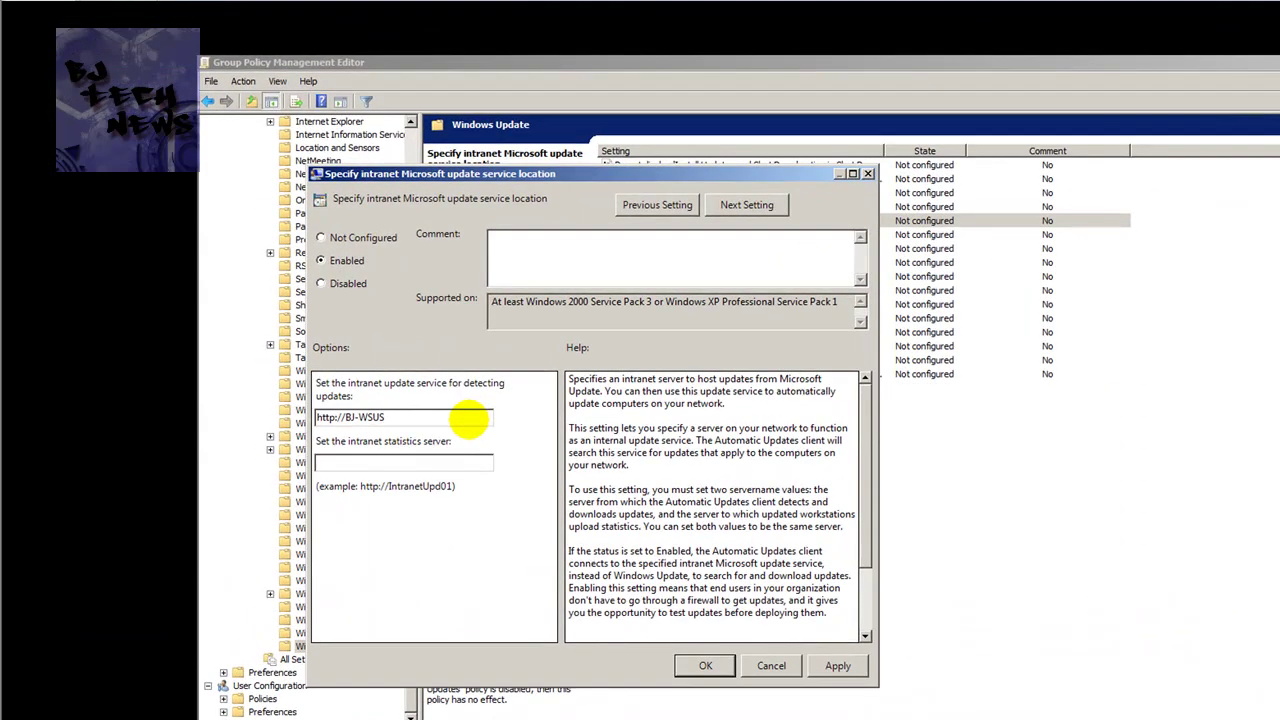
pyautogui.doubleClick(421, 417)
pyautogui.hotkey('ctrl', 'c')
pyautogui.click(345, 462)
pyautogui.hotkey('ctrl', 'v')
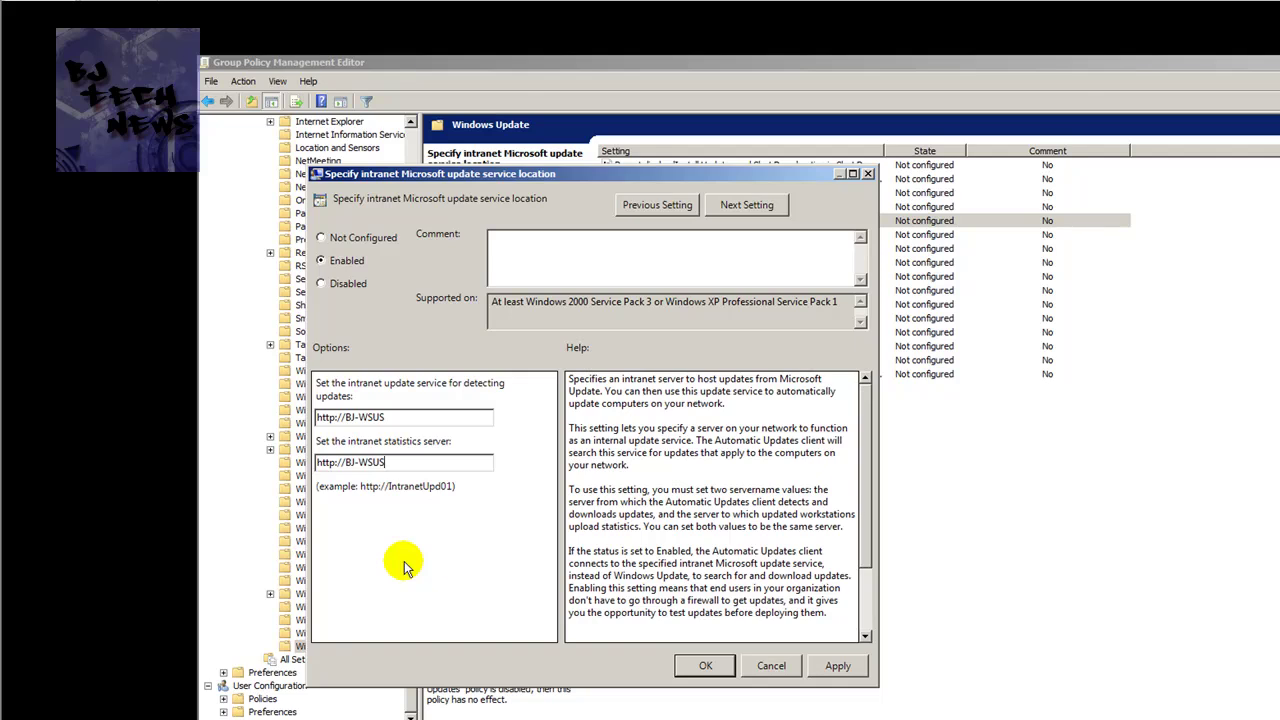
pyautogui.click(838, 665)
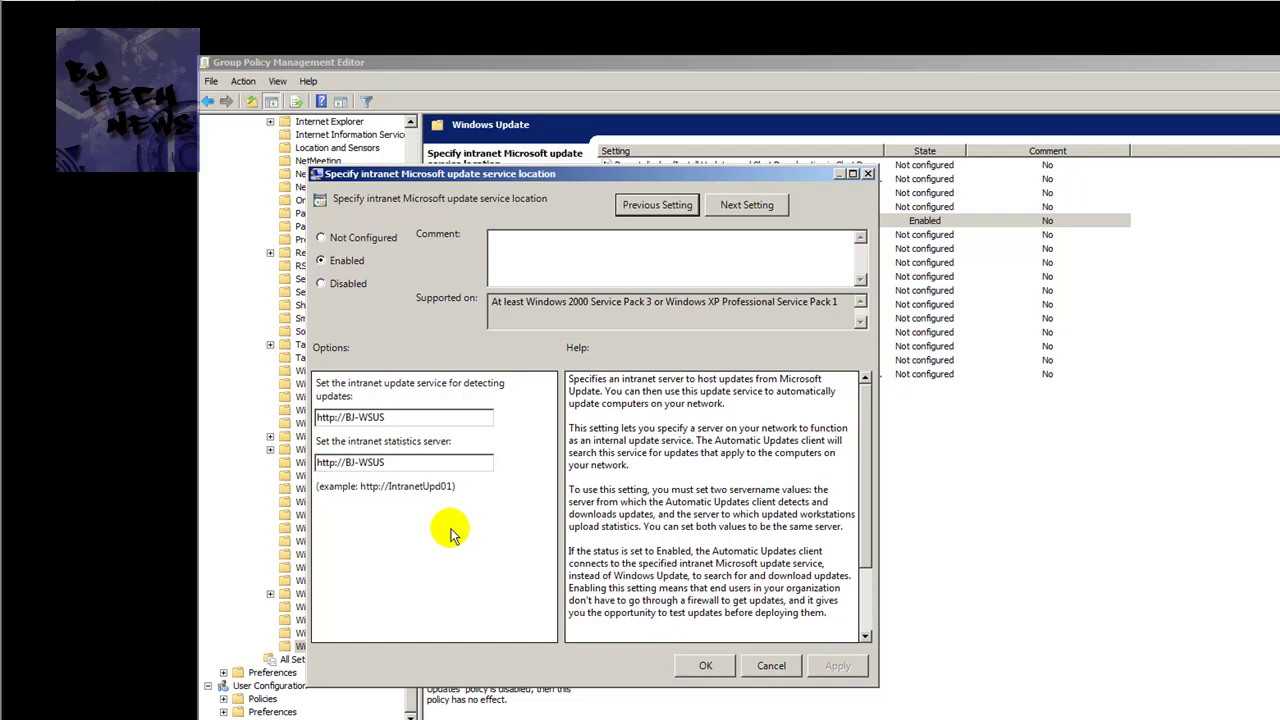
pyautogui.click(705, 666)
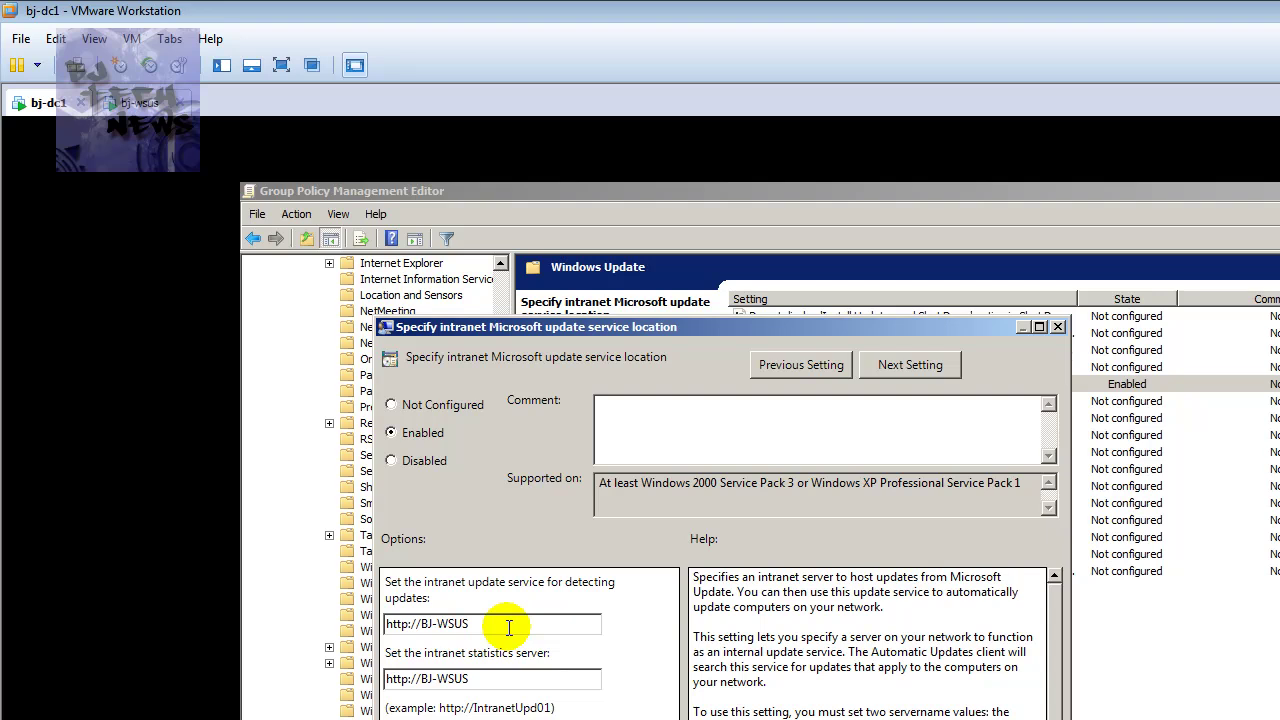
# Step: Try adding port :8531 to the intranet update service address and remove it again
pyautogui.click(509, 627)
pyautogui.write(':8531')
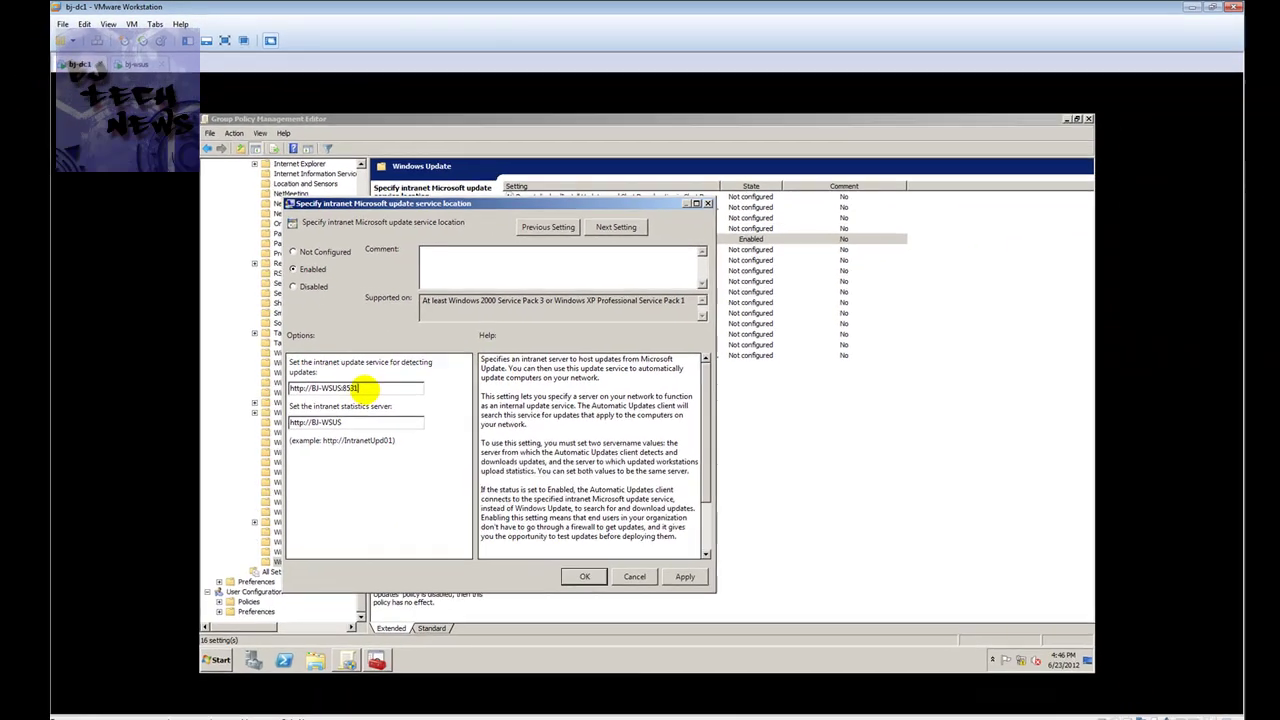
pyautogui.press('BackSpace')
pyautogui.press('BackSpace')
pyautogui.press('BackSpace')
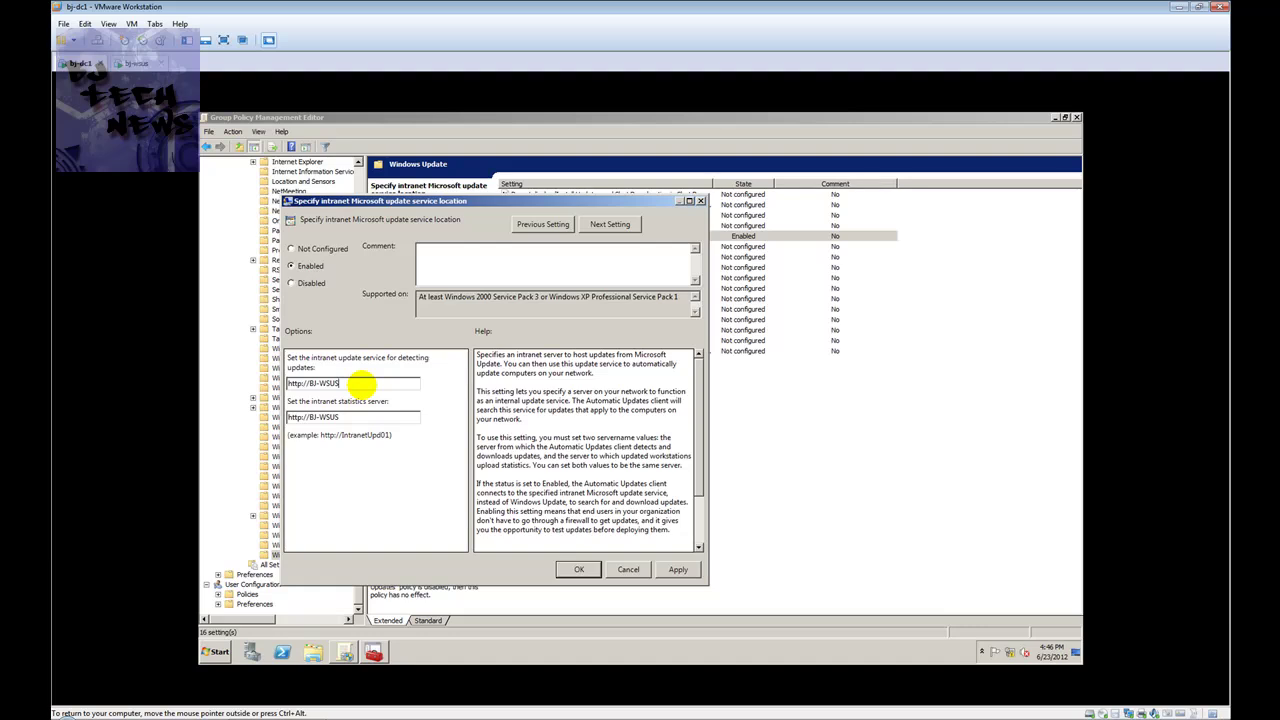
# Step: Apply the intranet Microsoft update service location setting and close its dialog
pyautogui.click(678, 568)
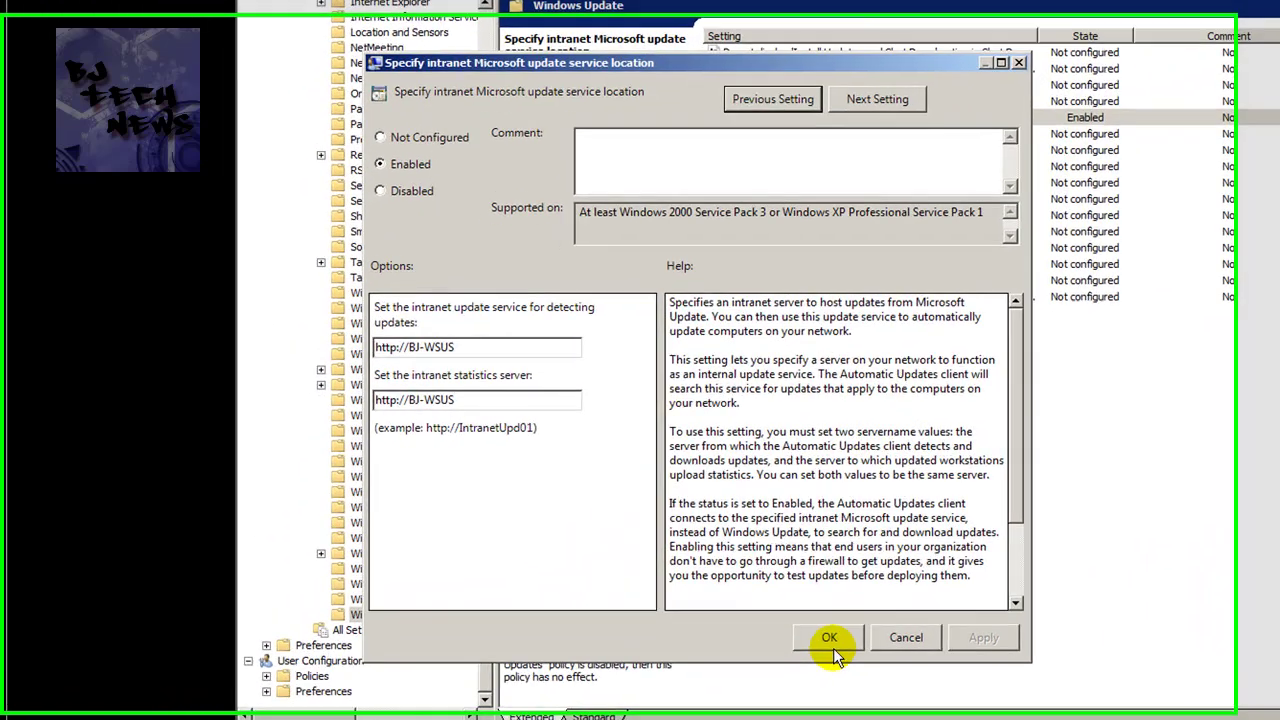
pyautogui.click(812, 640)
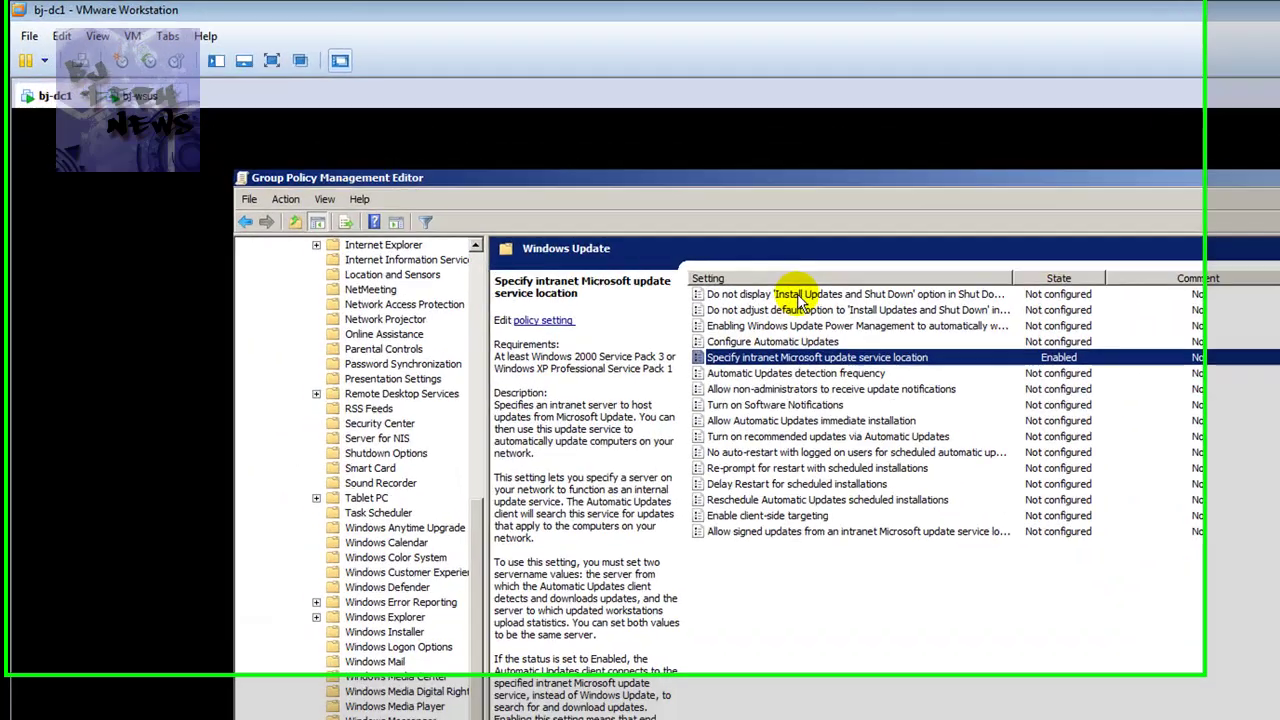
# Step: Review the two 'Install Updates and Shut Down' policy settings and advance to the Windows Update Power Management setting
pyautogui.click(800, 297)
pyautogui.doubleClick(807, 295)
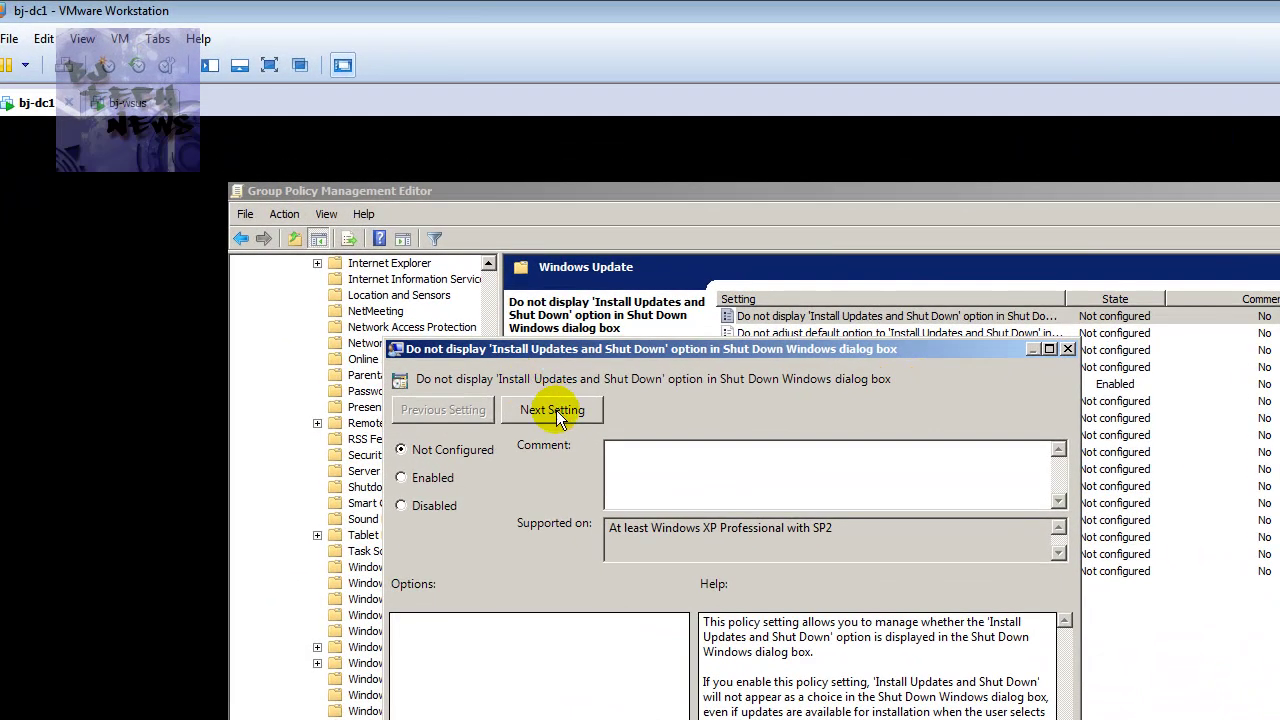
pyautogui.click(556, 410)
pyautogui.moveTo(651, 345); pyautogui.dragTo(1205, 306)
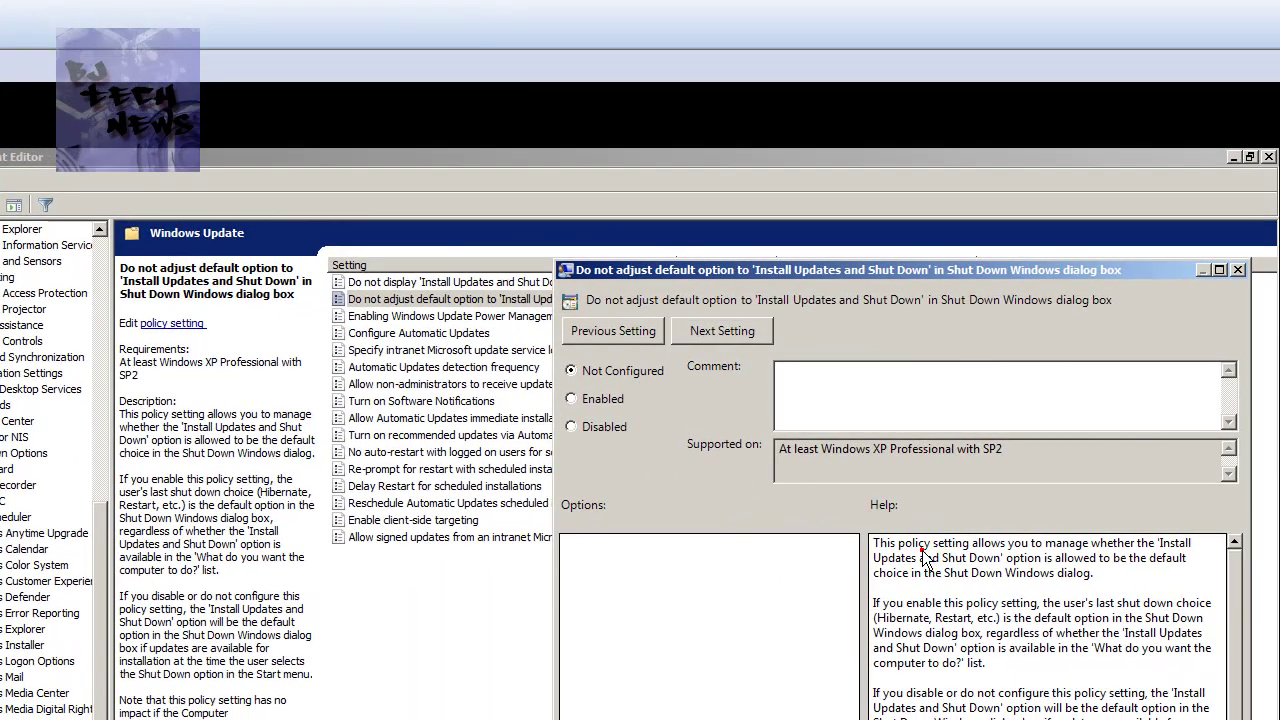
pyautogui.moveTo(1228, 598); pyautogui.dragTo(1246, 697)
pyautogui.scroll(1, 1240, 650)
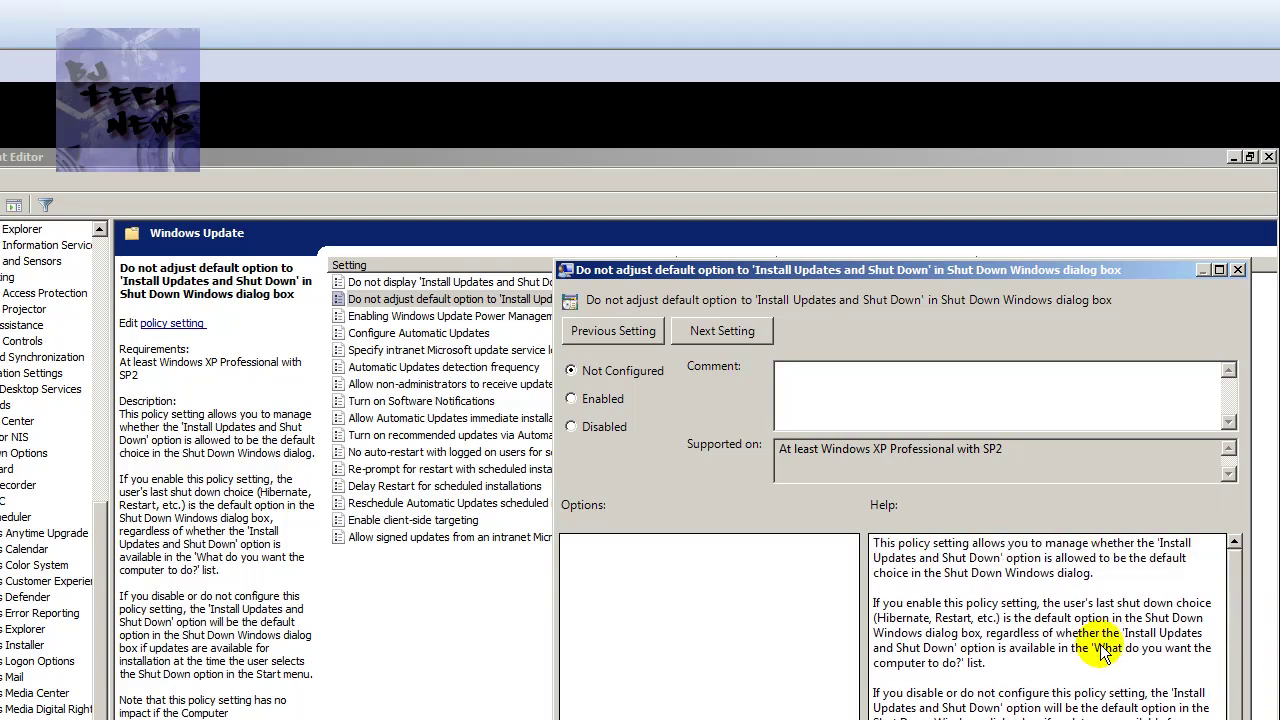
pyautogui.click(722, 333)
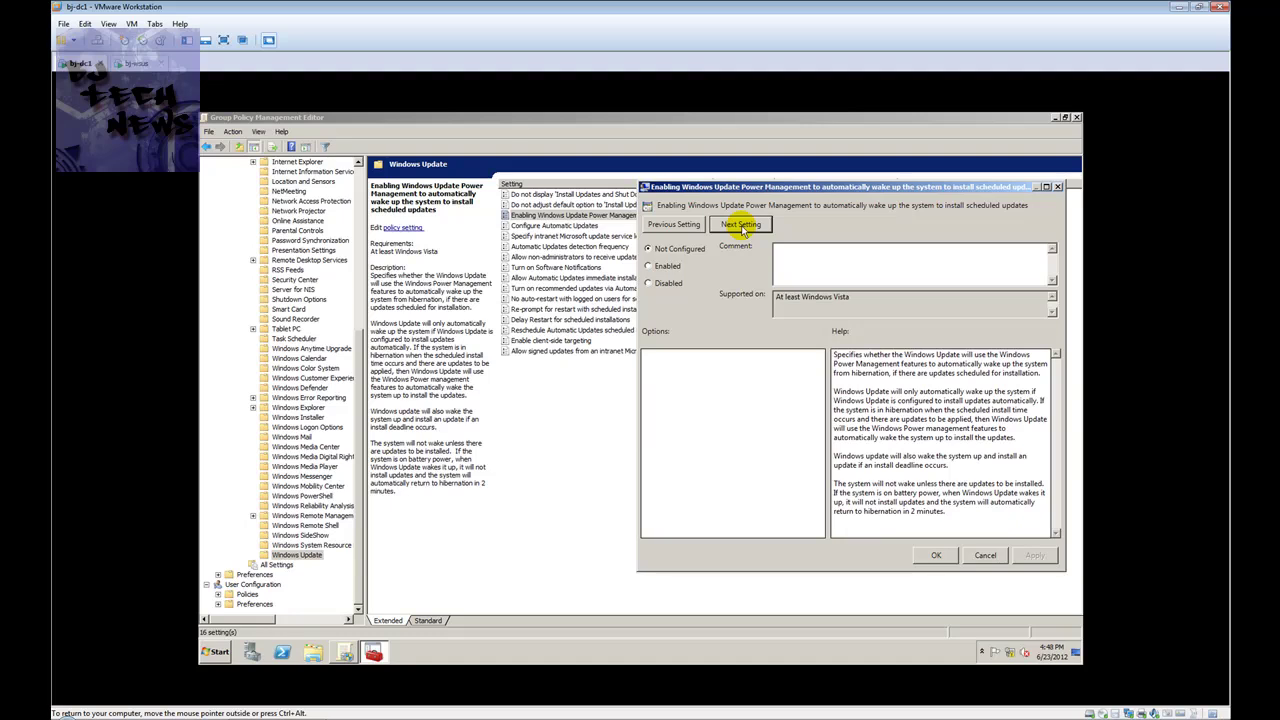
# Step: Enable Configure Automatic Updates with option 2 - Notify for download and notify for install, scheduled every day at 03:00, and apply it
pyautogui.click(741, 226)
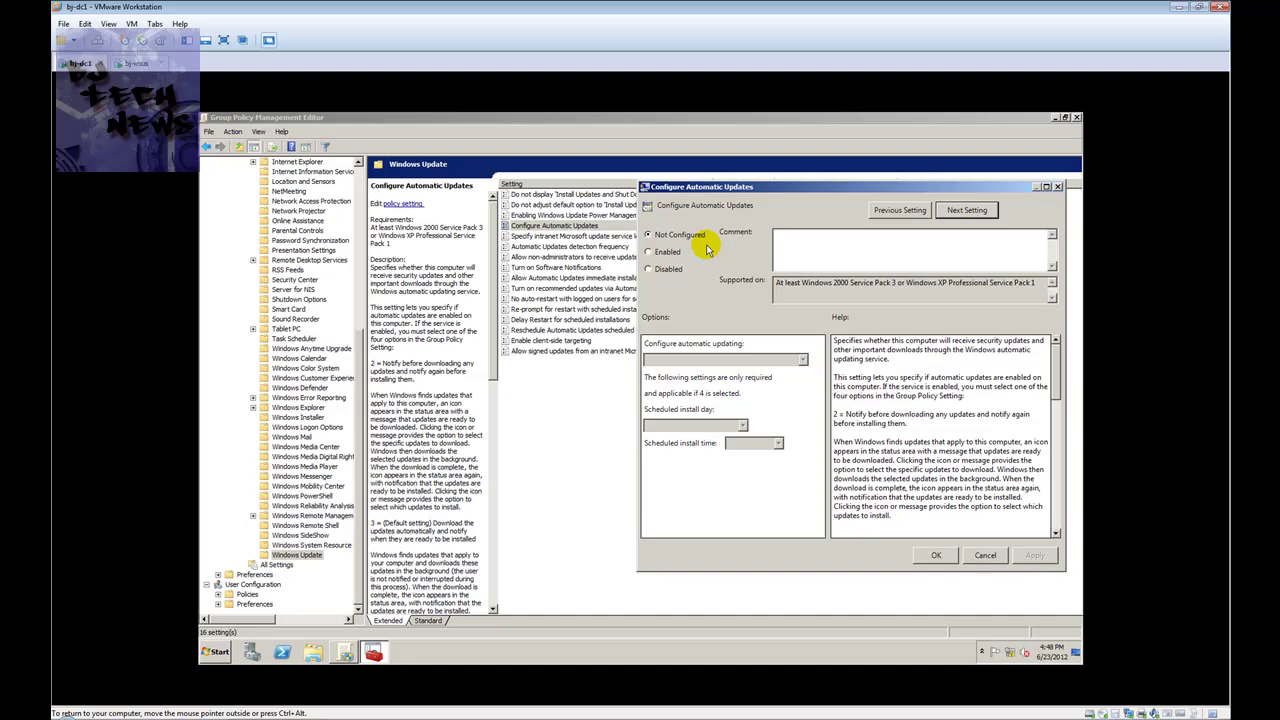
pyautogui.click(673, 253)
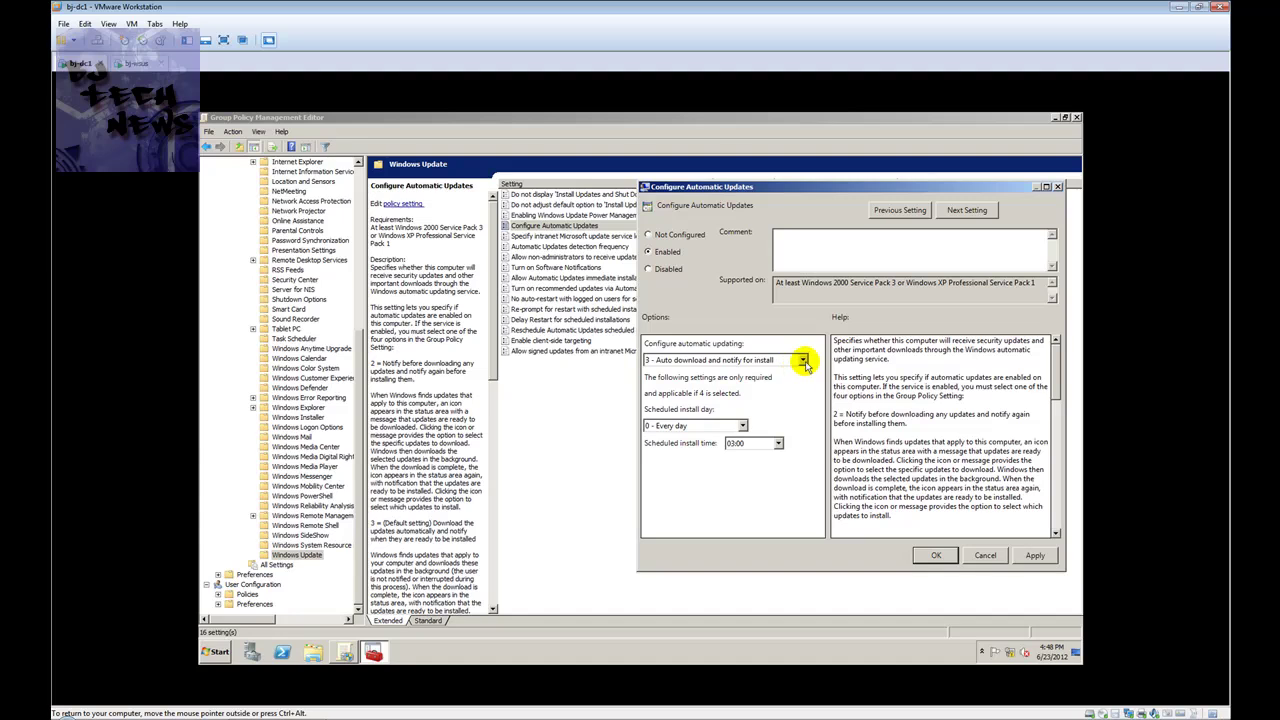
pyautogui.click(802, 360)
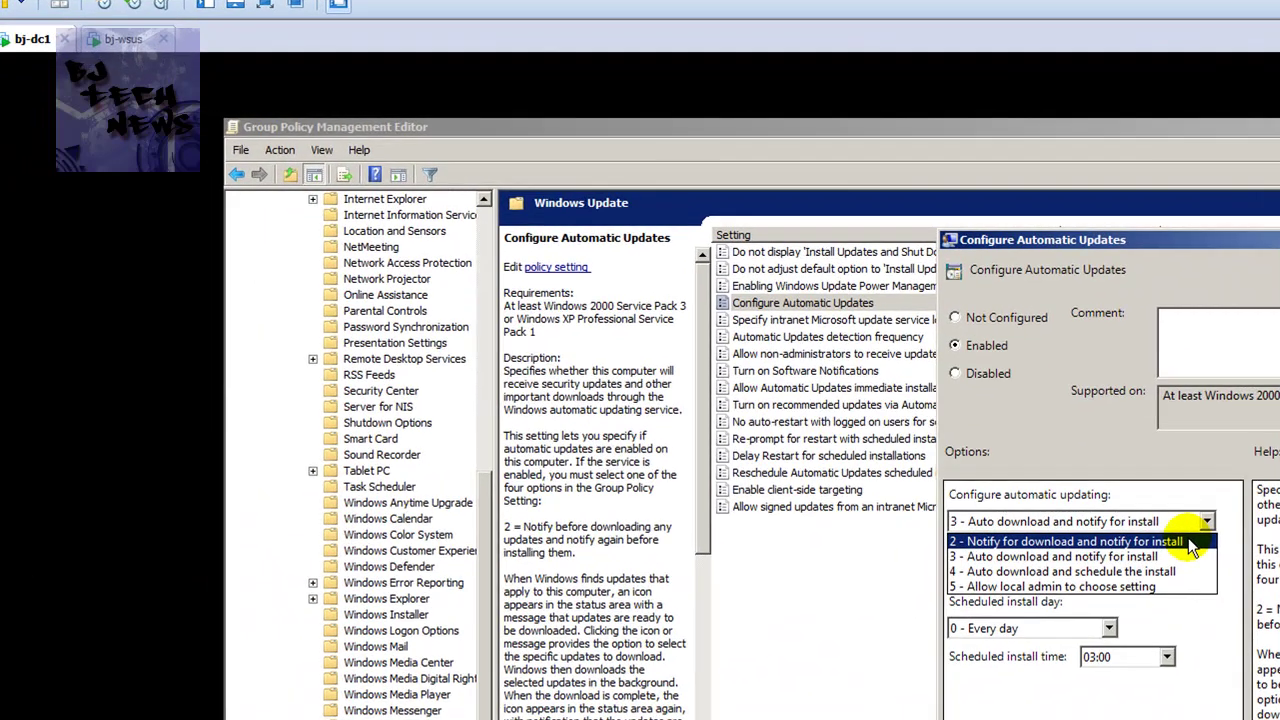
pyautogui.click(941, 437)
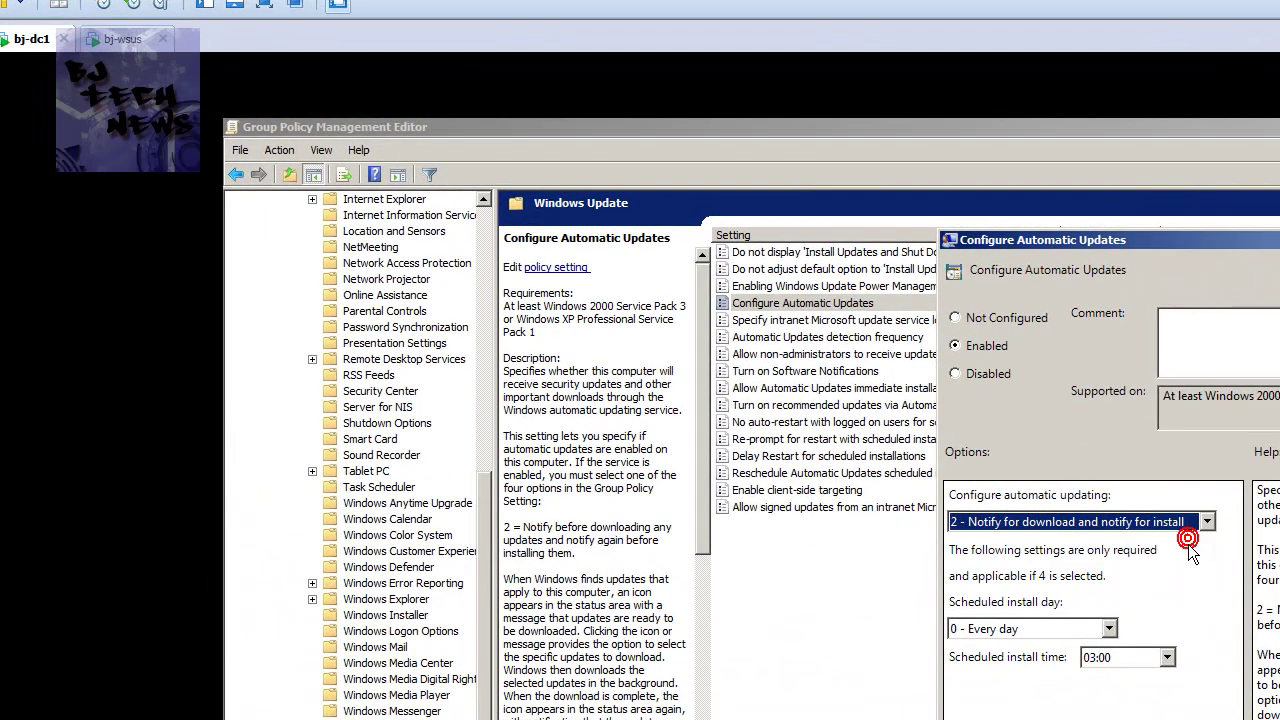
pyautogui.click(1110, 629)
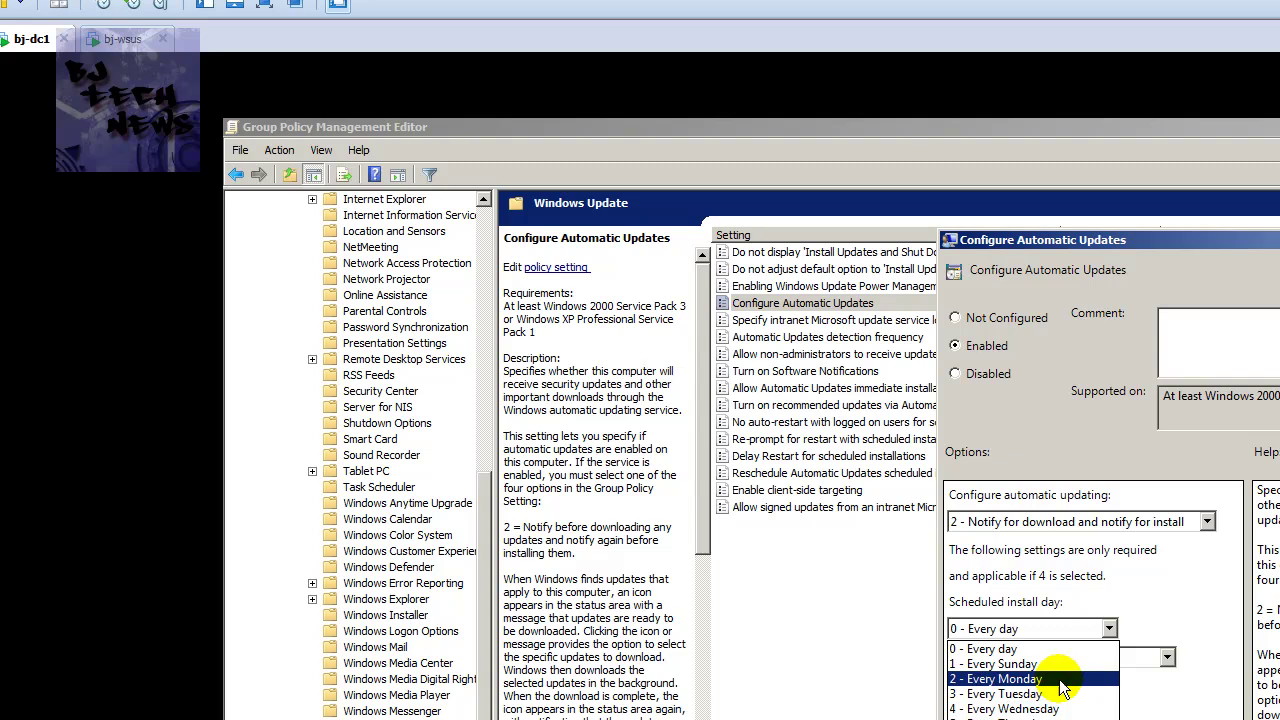
pyautogui.click(1163, 657)
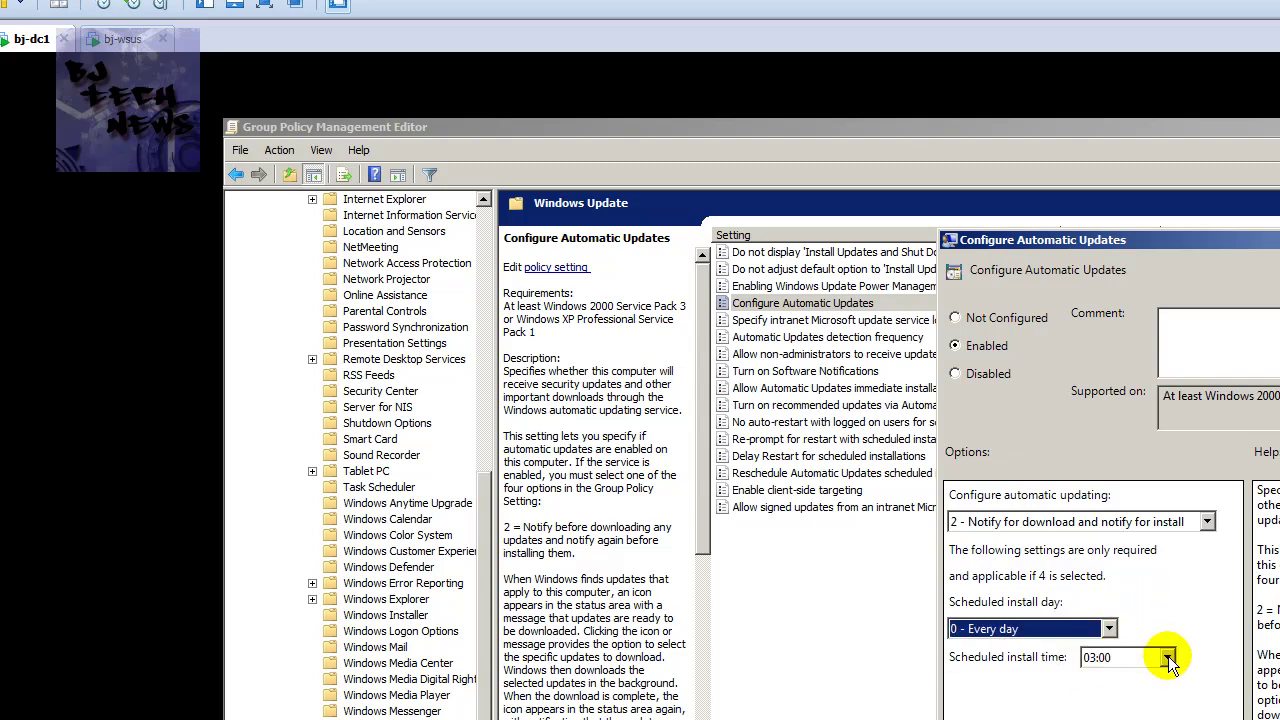
pyautogui.click(1167, 657)
pyautogui.click(1167, 657)
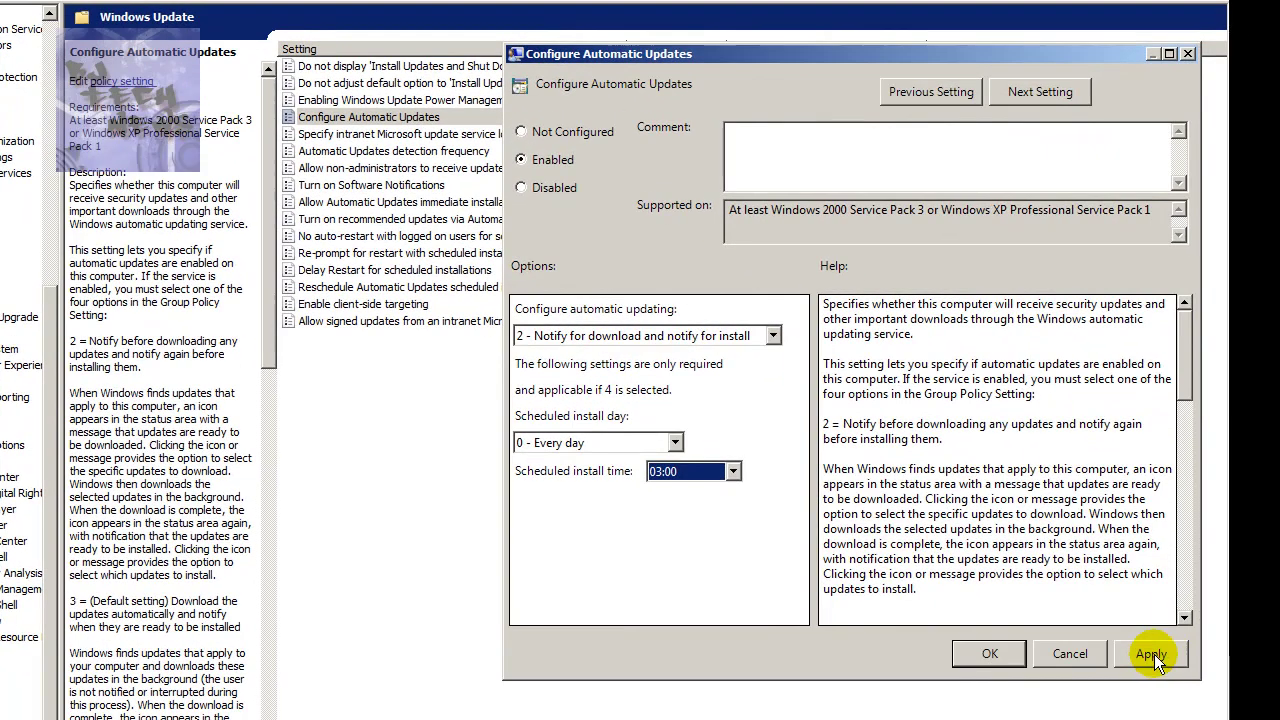
pyautogui.click(1152, 656)
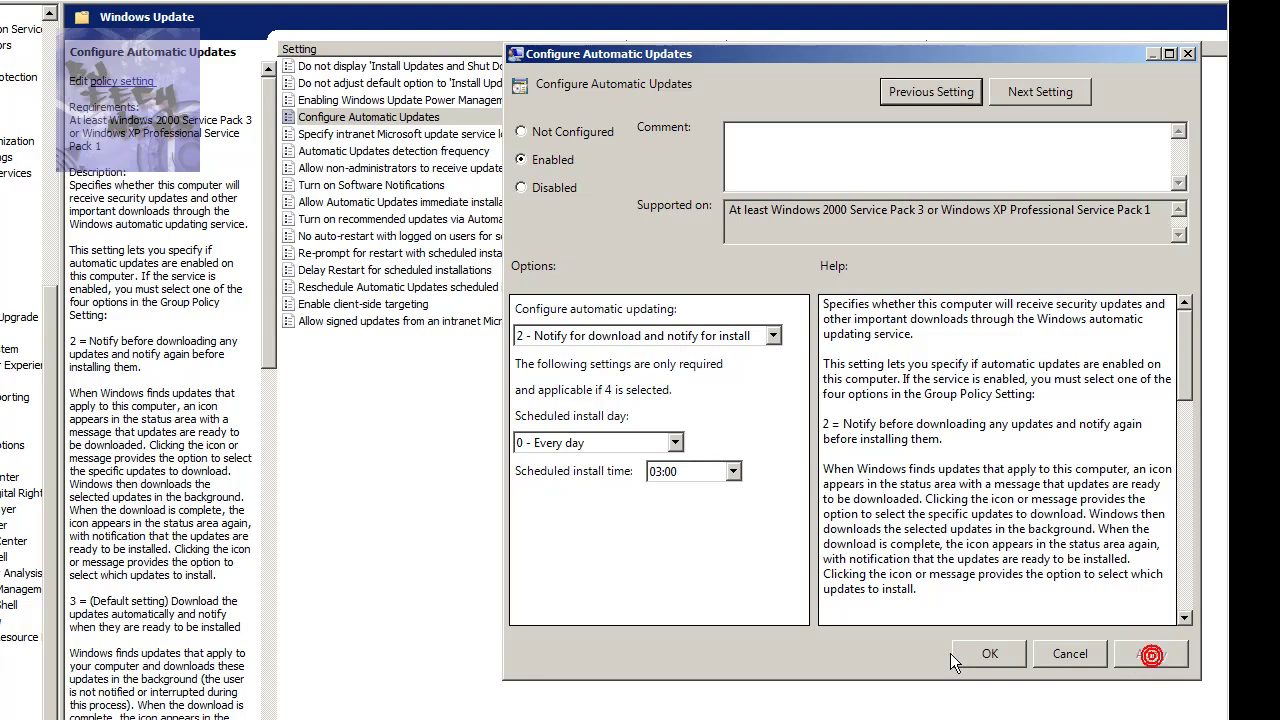
# Step: Review the intranet update service address in the Specify intranet Microsoft update service location setting
pyautogui.click(1030, 95)
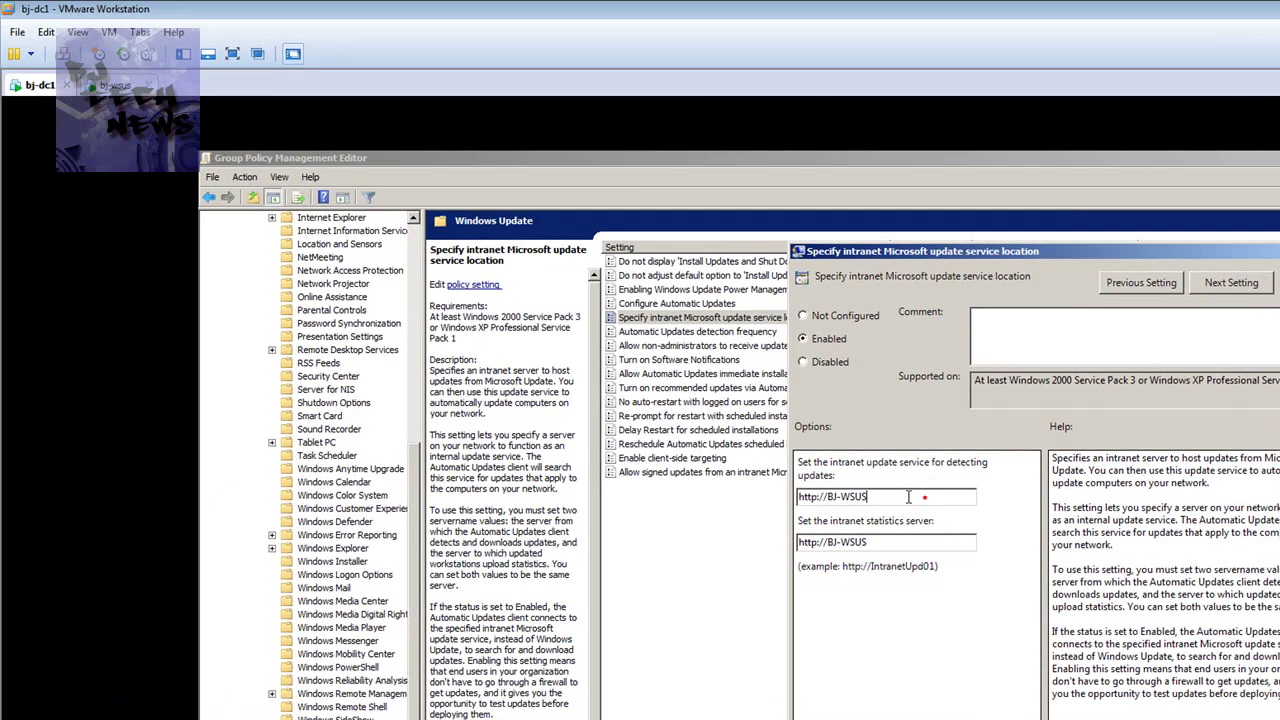
pyautogui.doubleClick(694, 349)
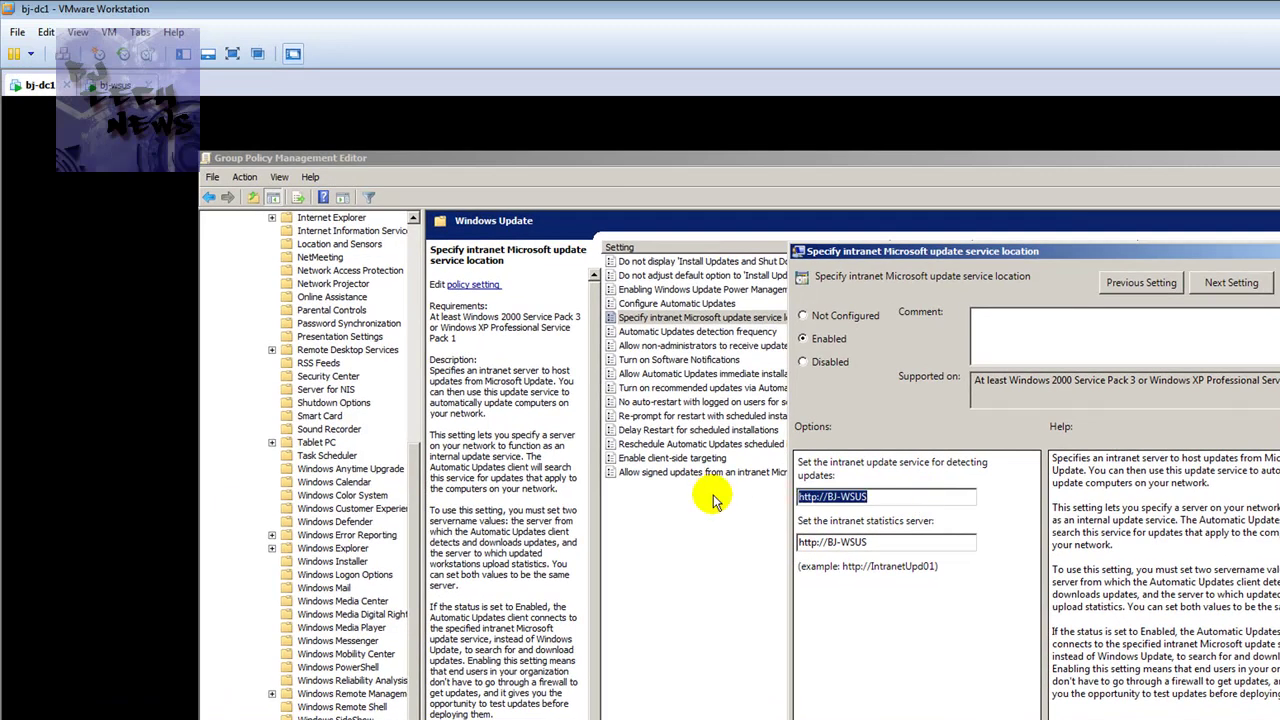
pyautogui.moveTo(908, 496); pyautogui.dragTo(790, 497)
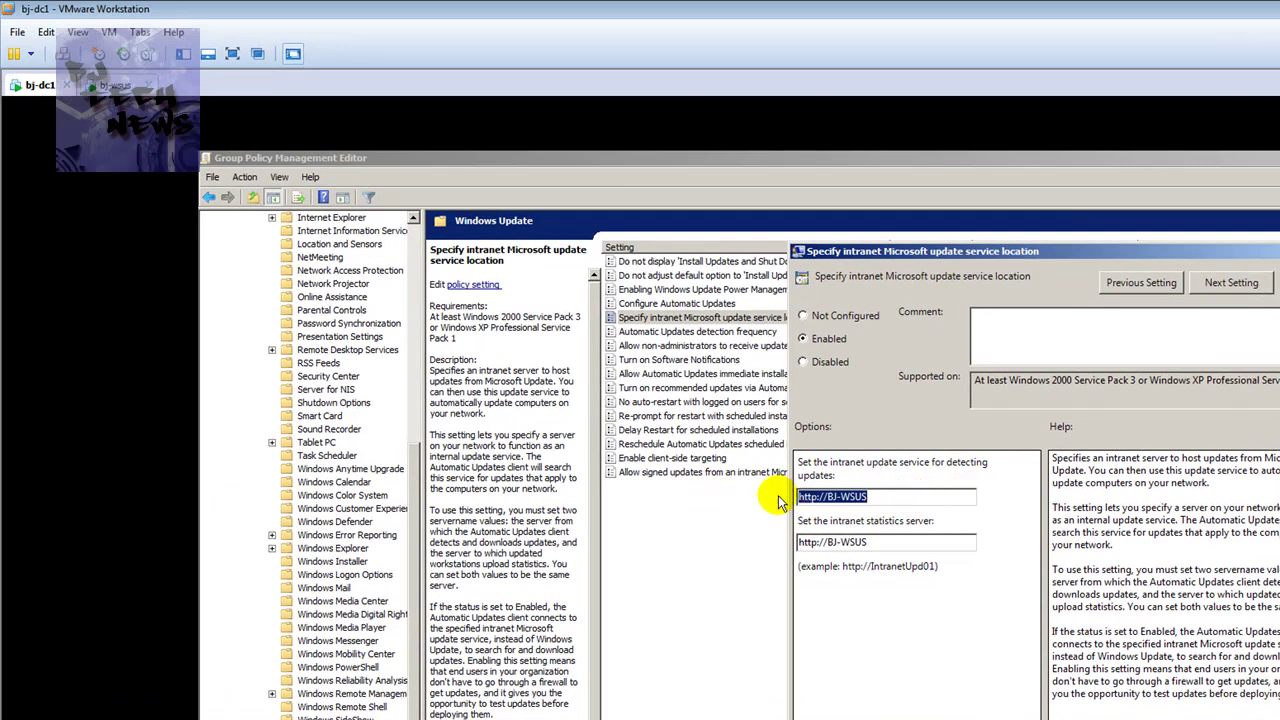
pyautogui.click(905, 496)
pyautogui.moveTo(905, 496); pyautogui.dragTo(825, 497)
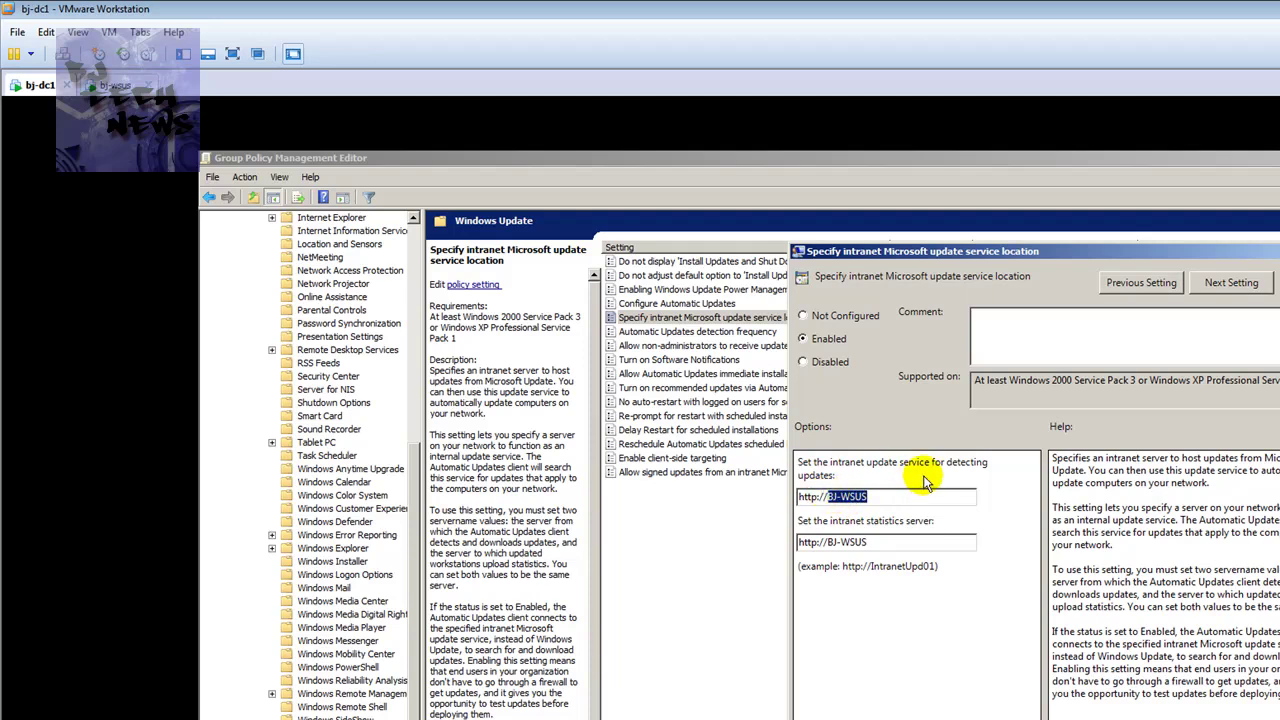
# Step: Enable the Automatic Updates detection frequency setting with a 22-hour interval and apply it
pyautogui.click(1231, 285)
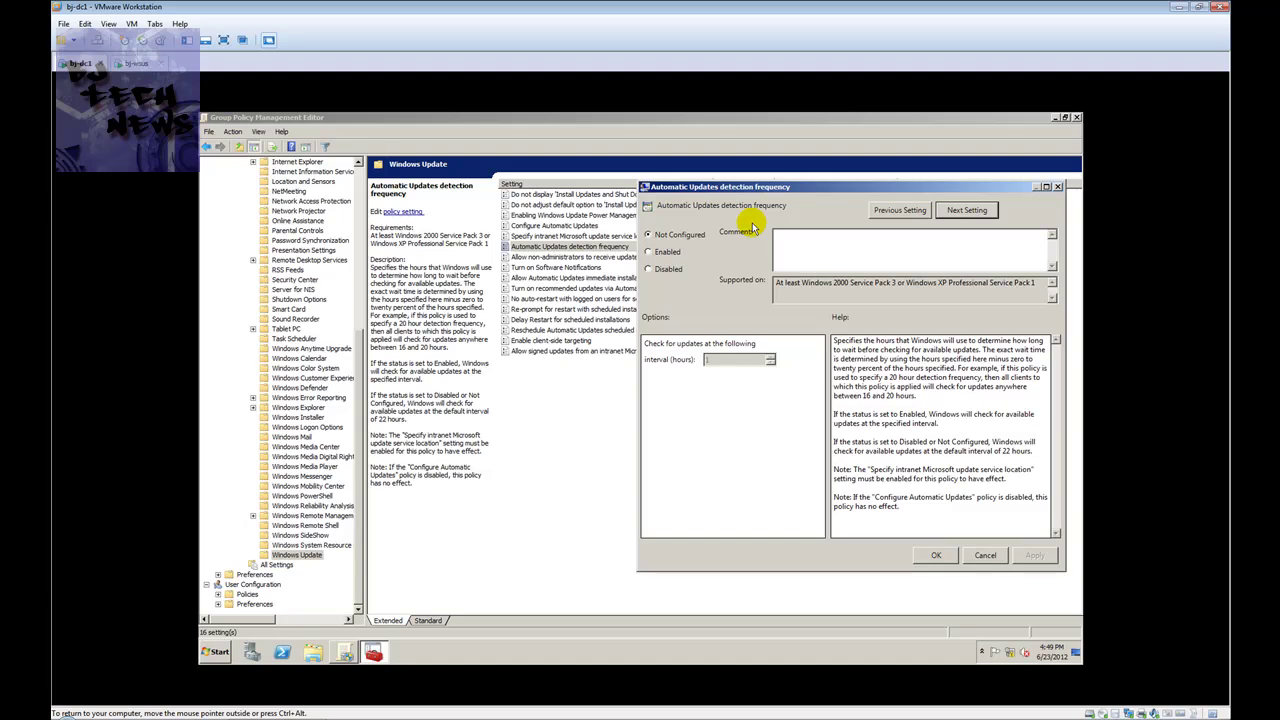
pyautogui.click(650, 251)
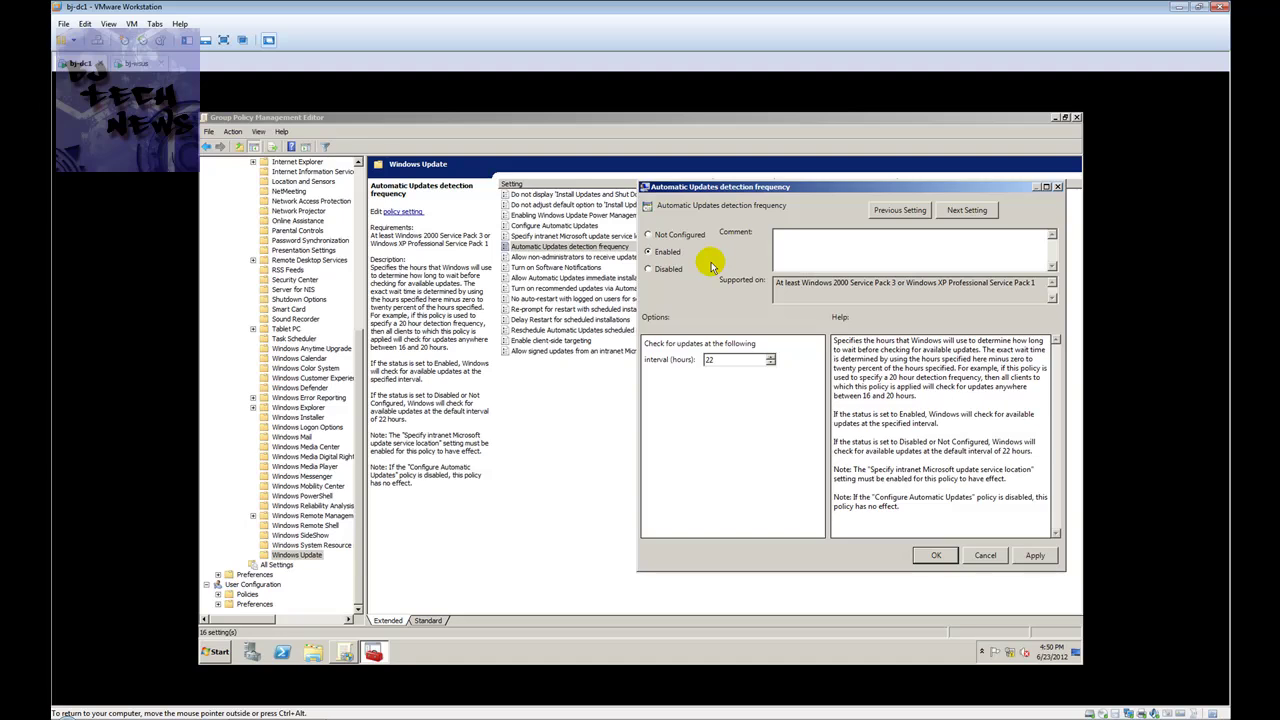
pyautogui.doubleClick(710, 360)
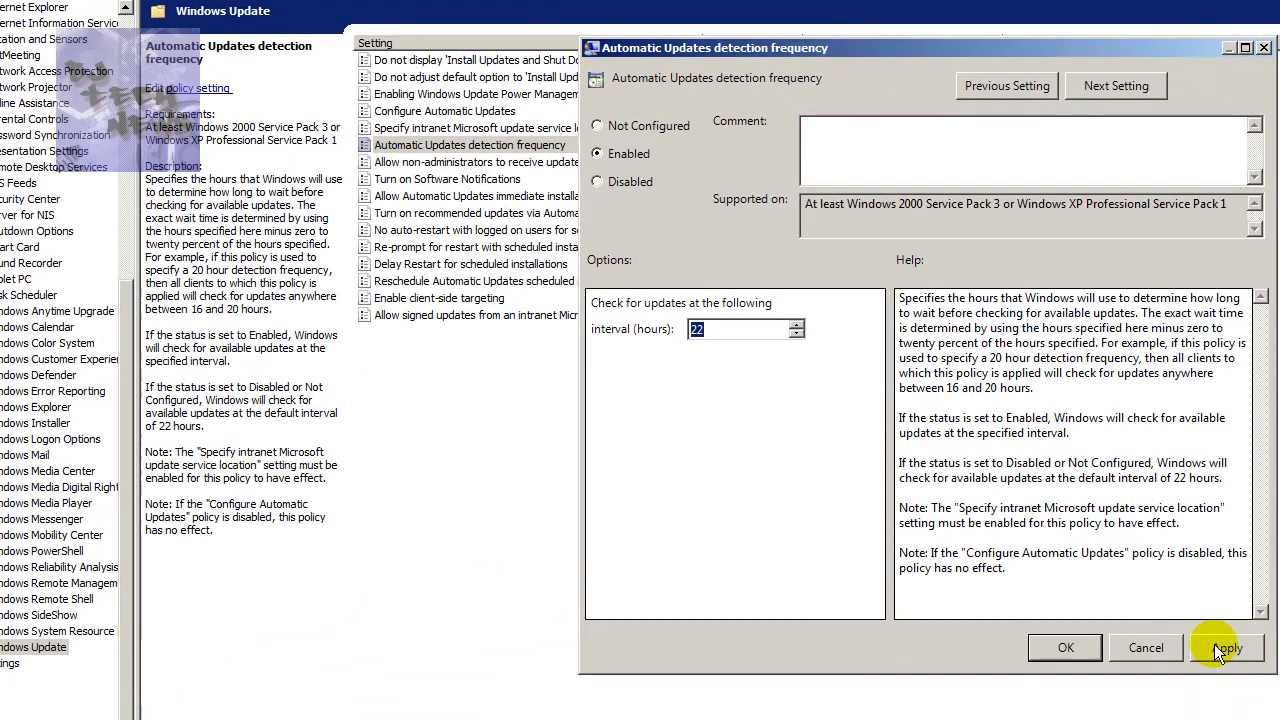
pyautogui.click(1144, 607)
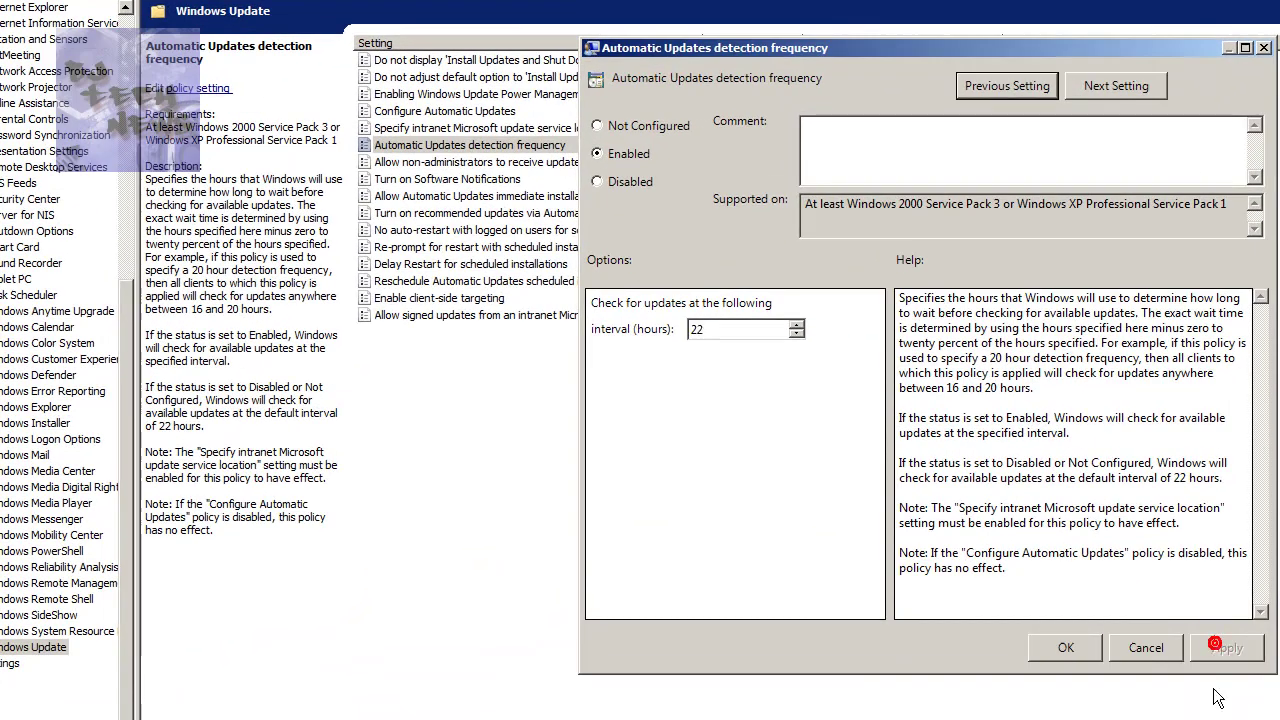
# Step: Skip the non-administrator update notifications setting, then enable Turn on Software Notifications and apply it
pyautogui.click(1118, 100)
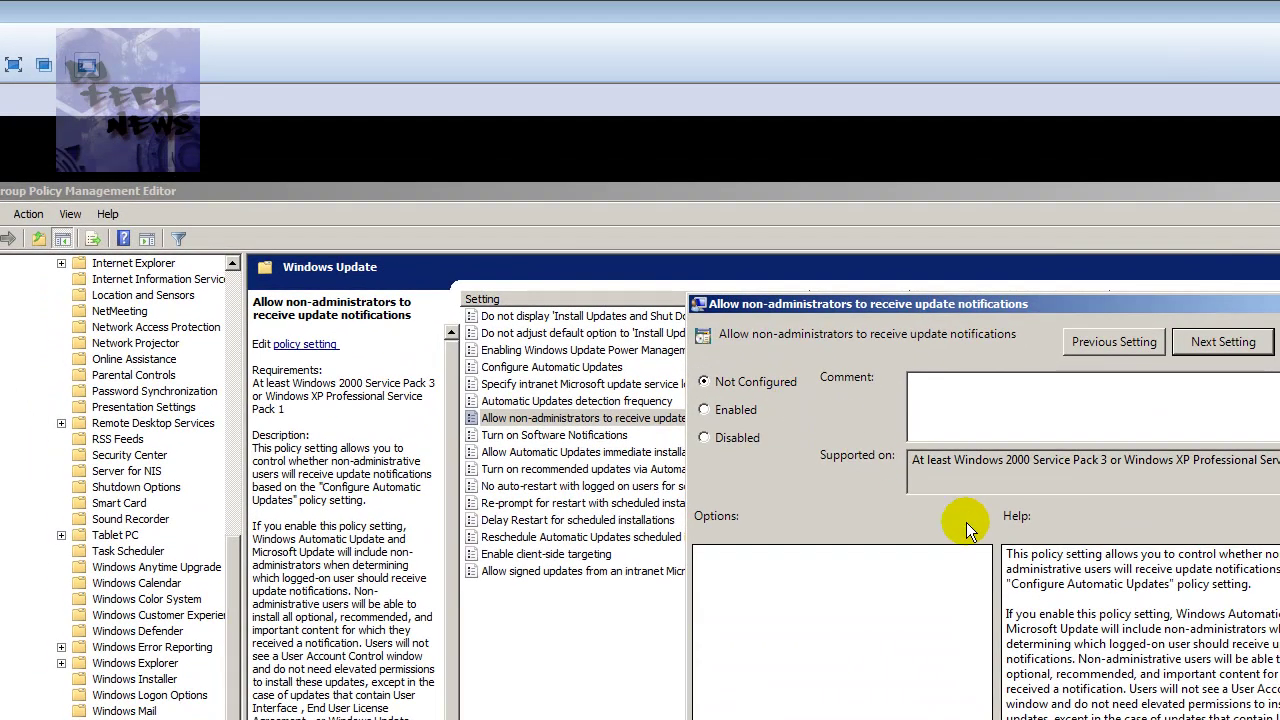
pyautogui.click(1222, 341)
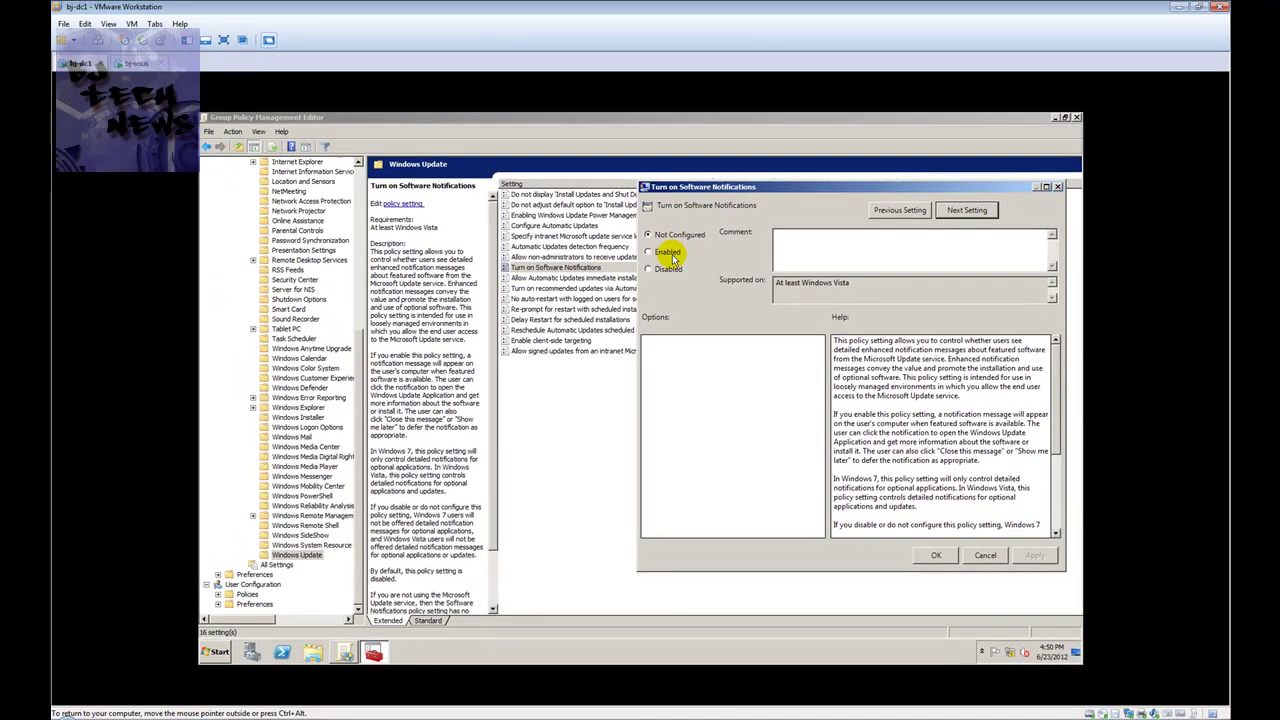
pyautogui.click(700, 42)
pyautogui.click(1032, 555)
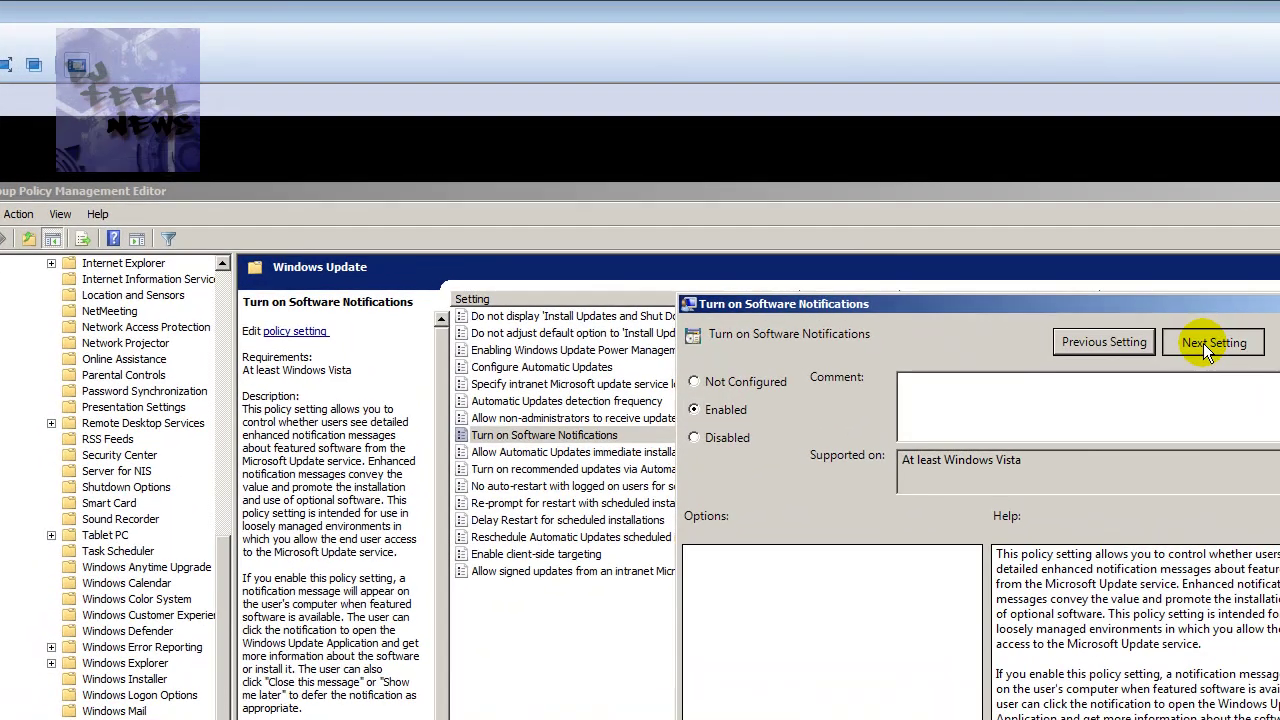
# Step: Review the remaining Windows Update settings, from immediate installation through signed intranet updates, and close the setting dialog
pyautogui.click(1205, 343)
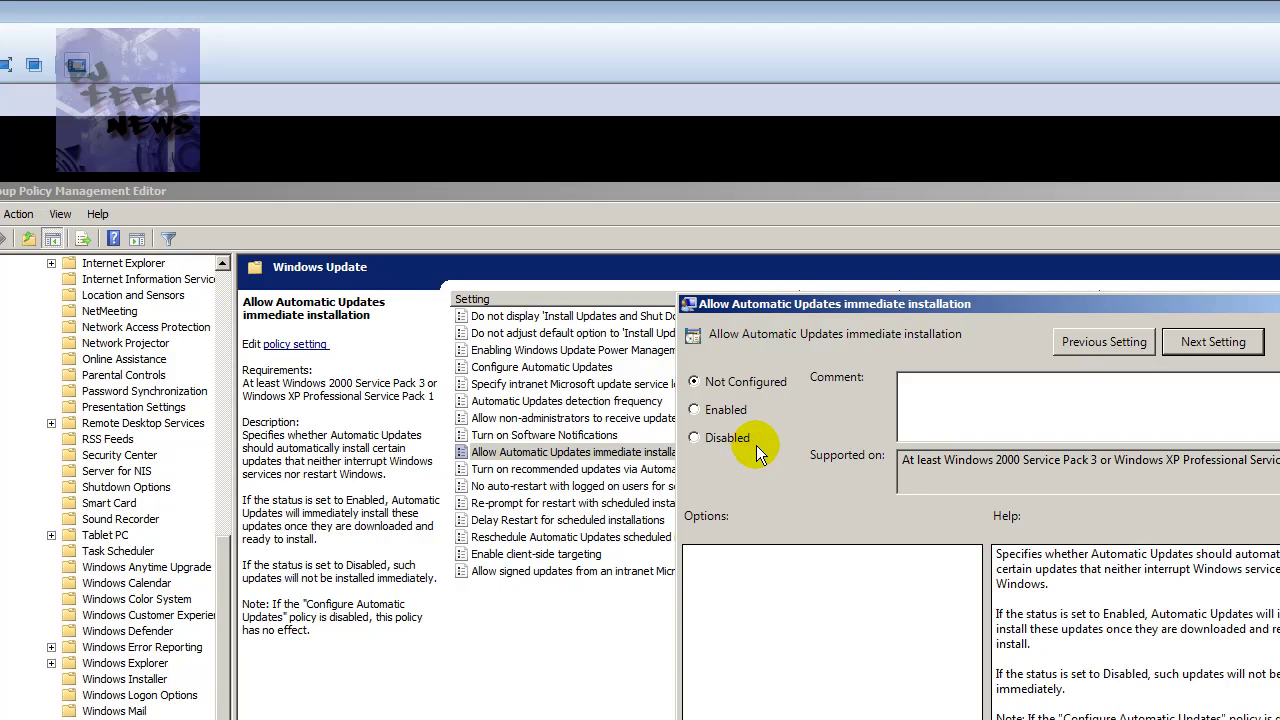
pyautogui.click(1214, 344)
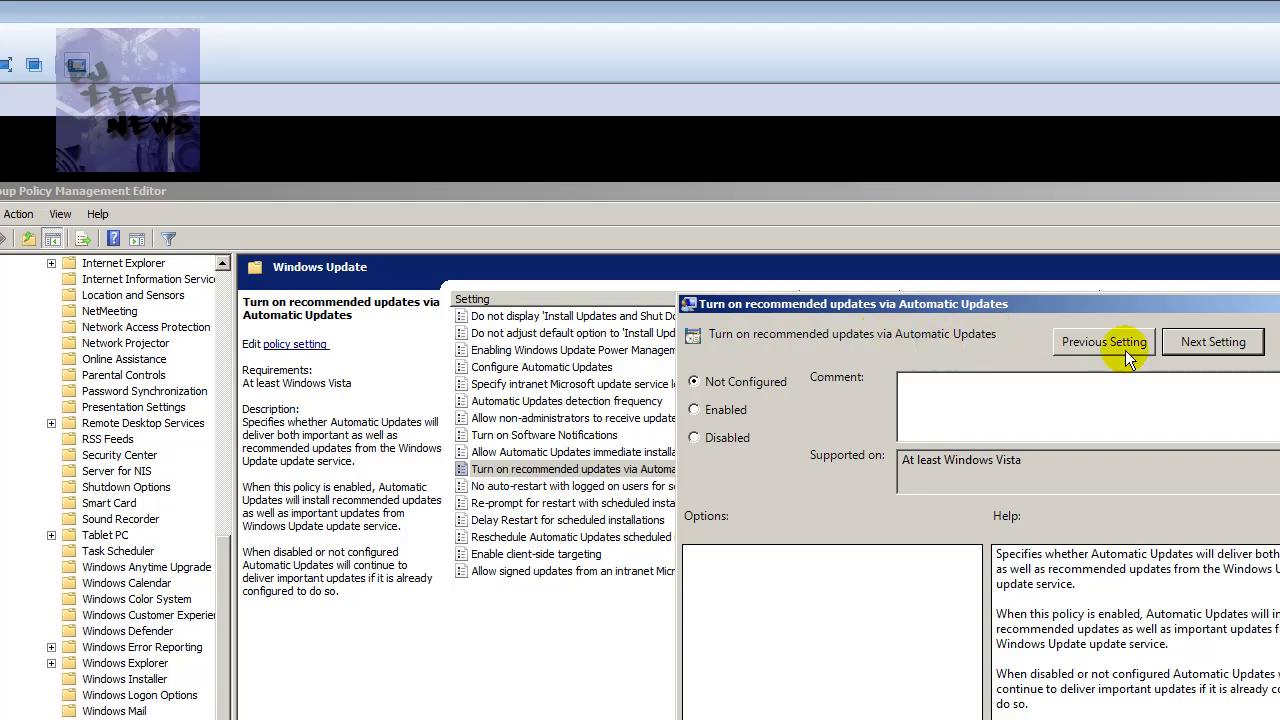
pyautogui.click(1205, 345)
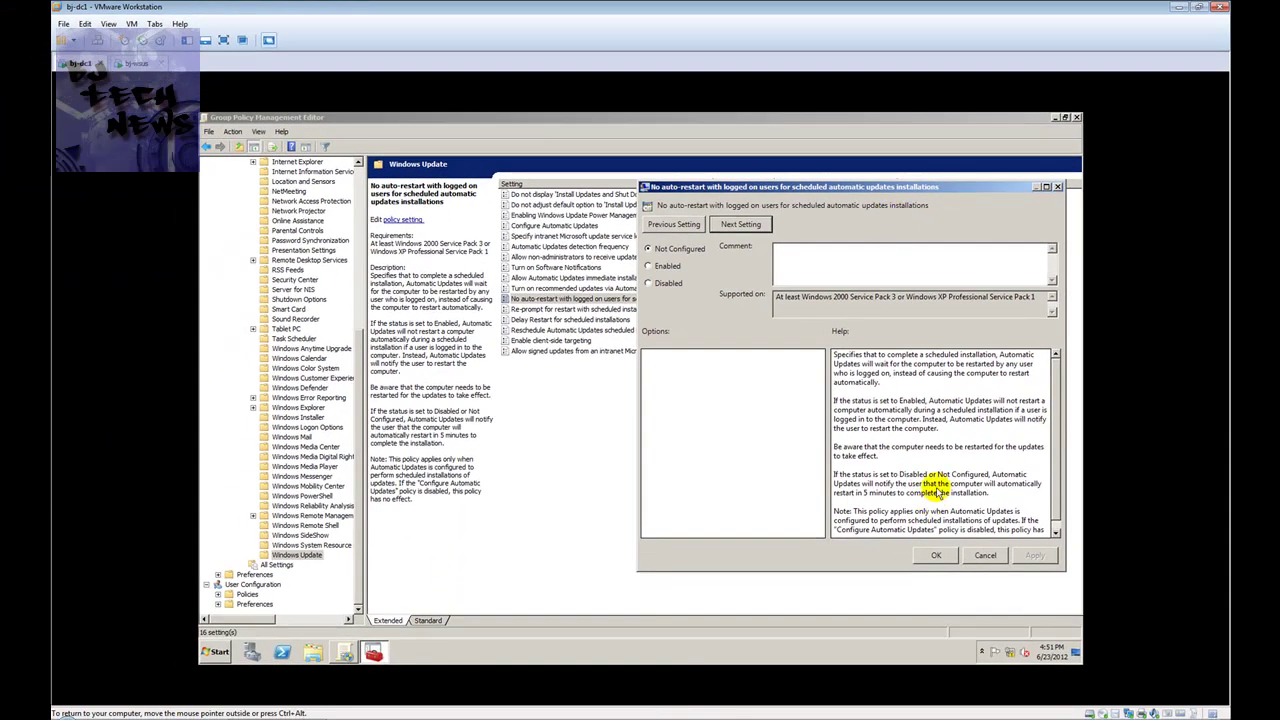
pyautogui.click(741, 225)
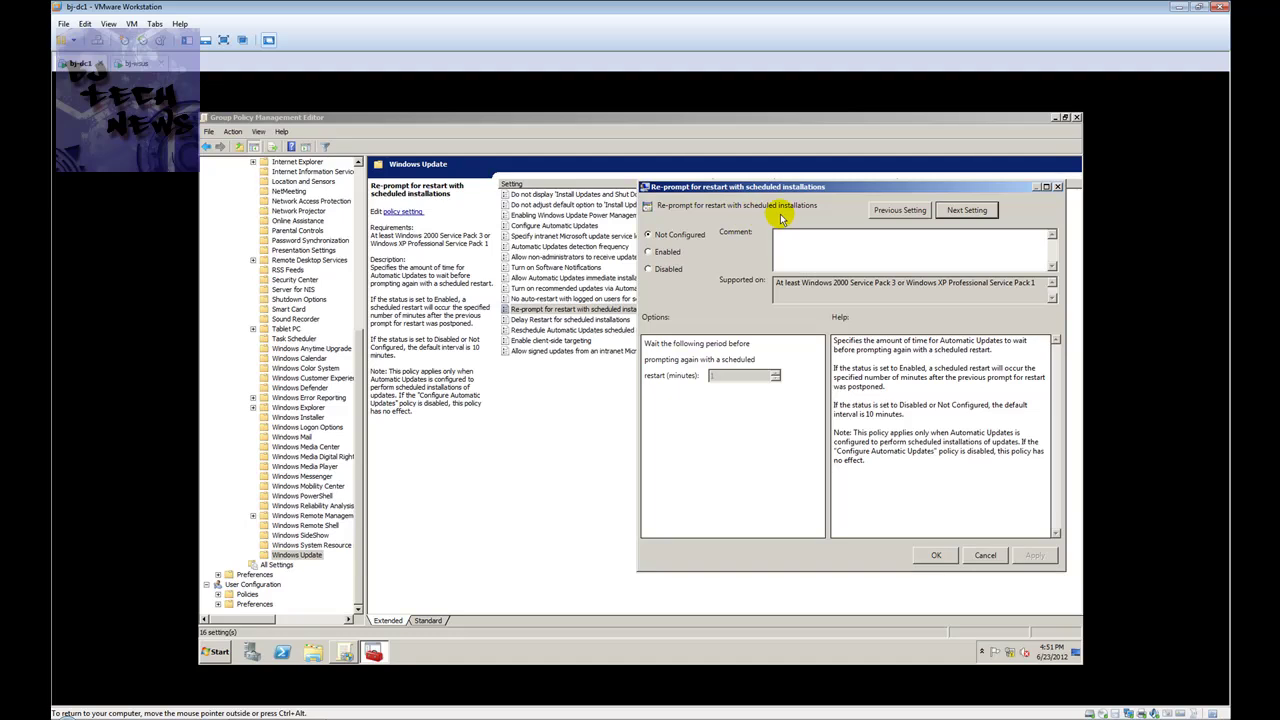
pyautogui.click(963, 211)
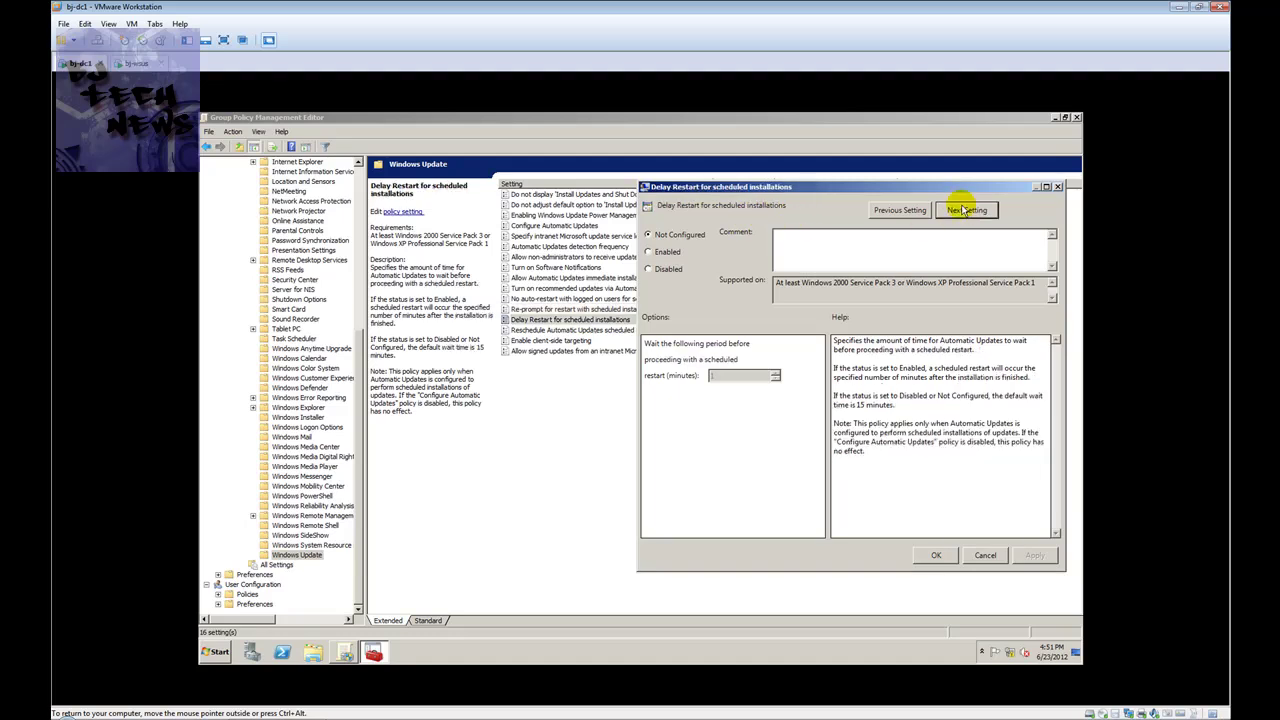
pyautogui.click(963, 211)
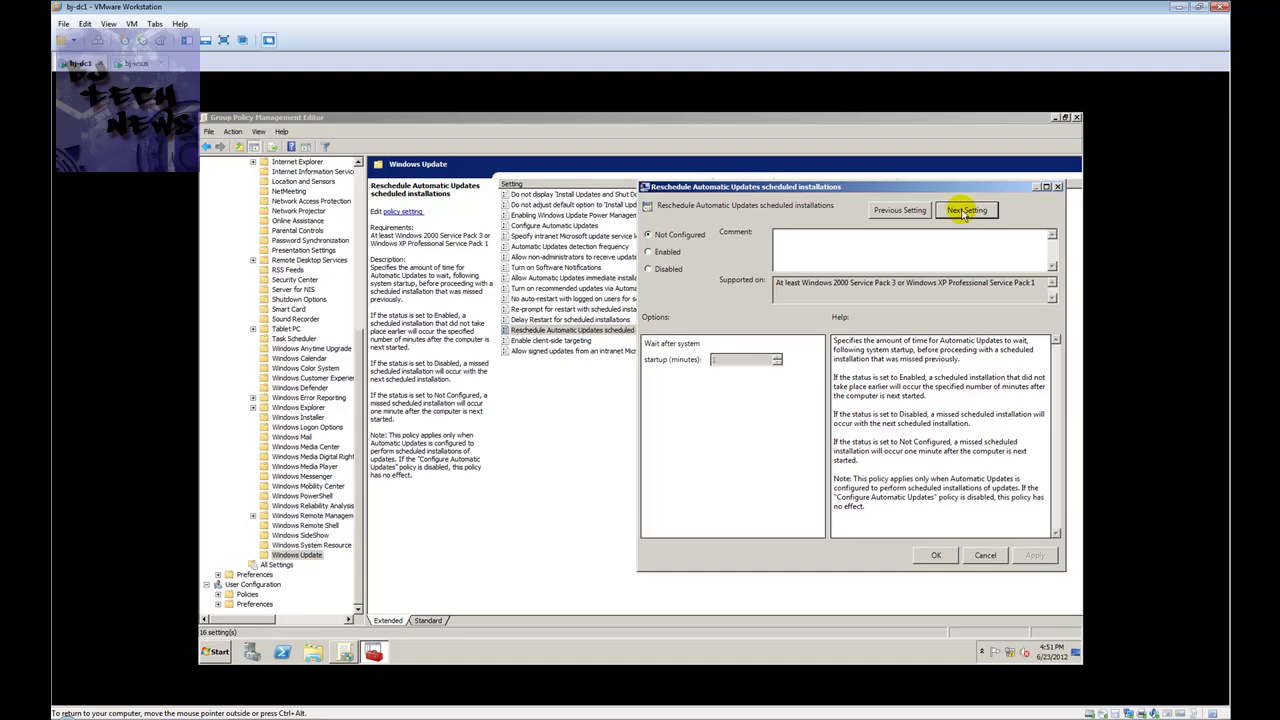
pyautogui.click(964, 212)
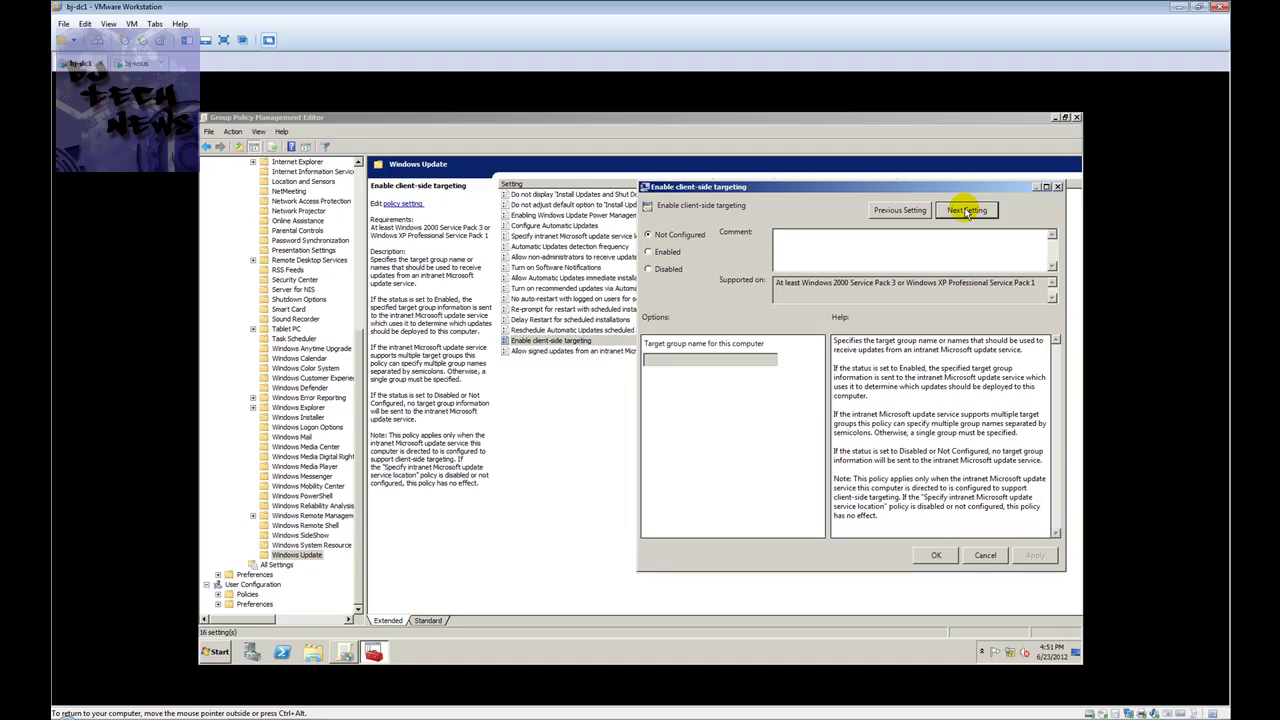
pyautogui.click(966, 211)
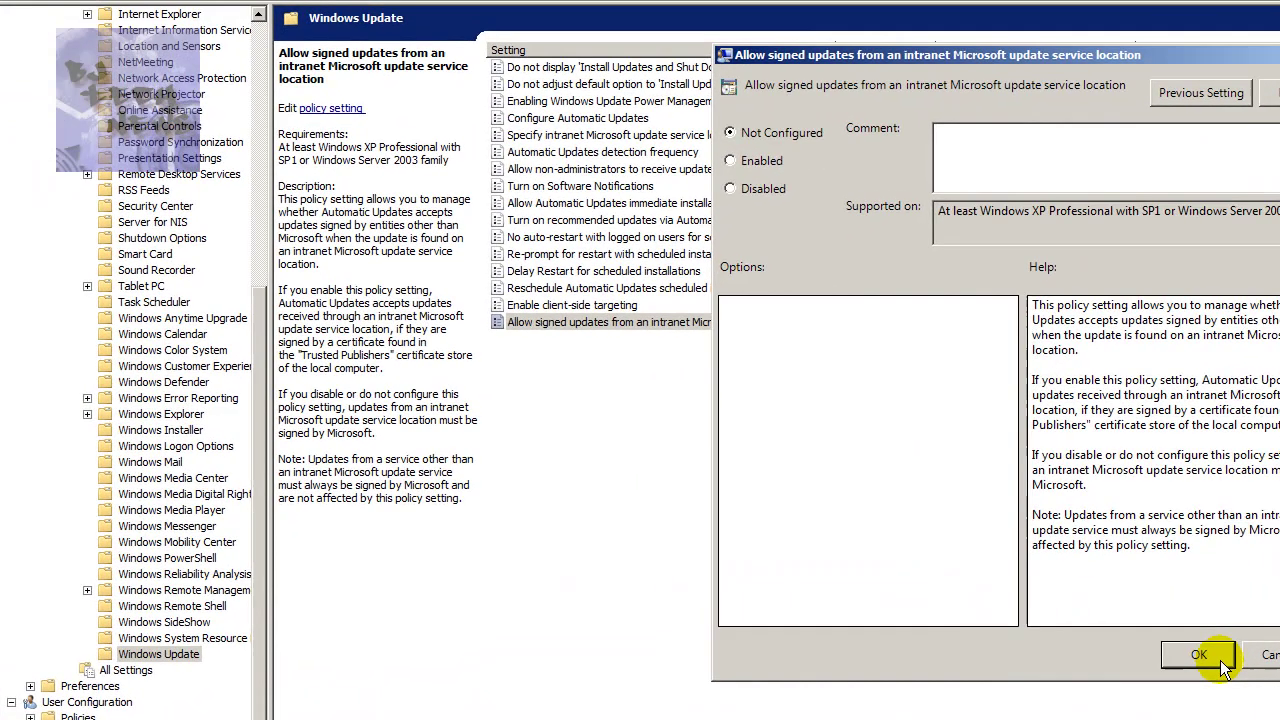
pyautogui.click(936, 555)
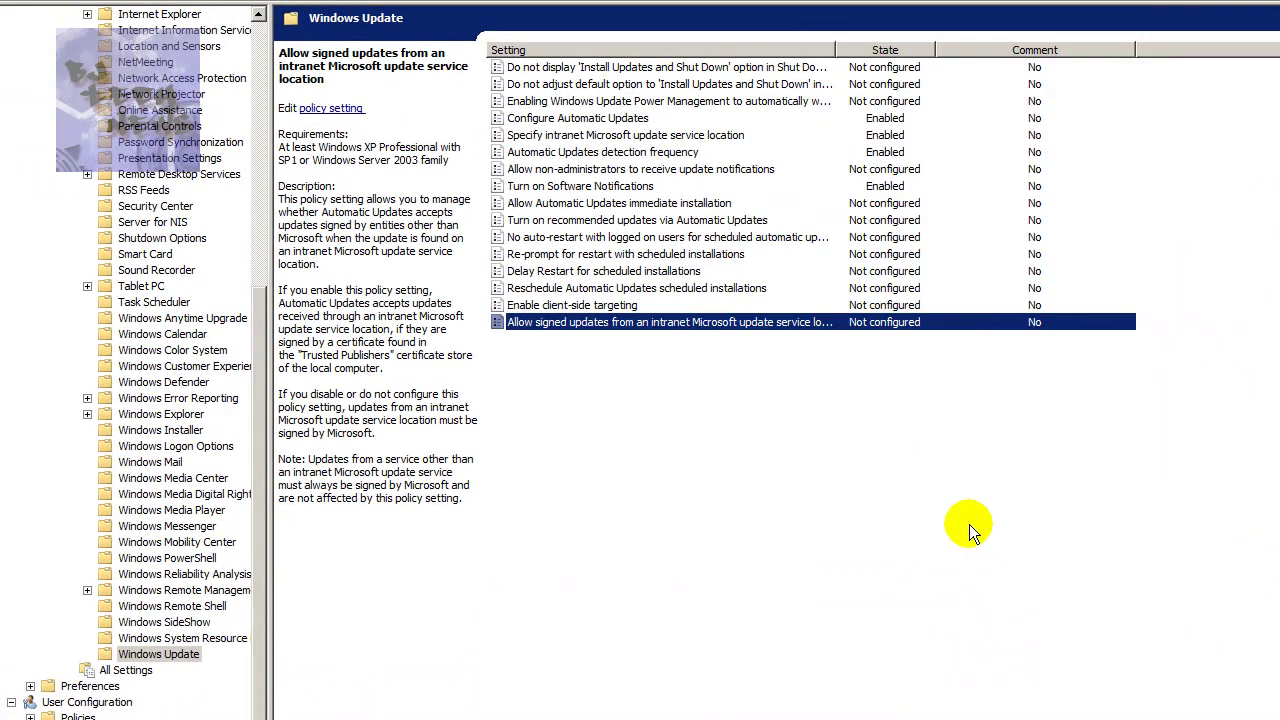
pyautogui.click(942, 504)
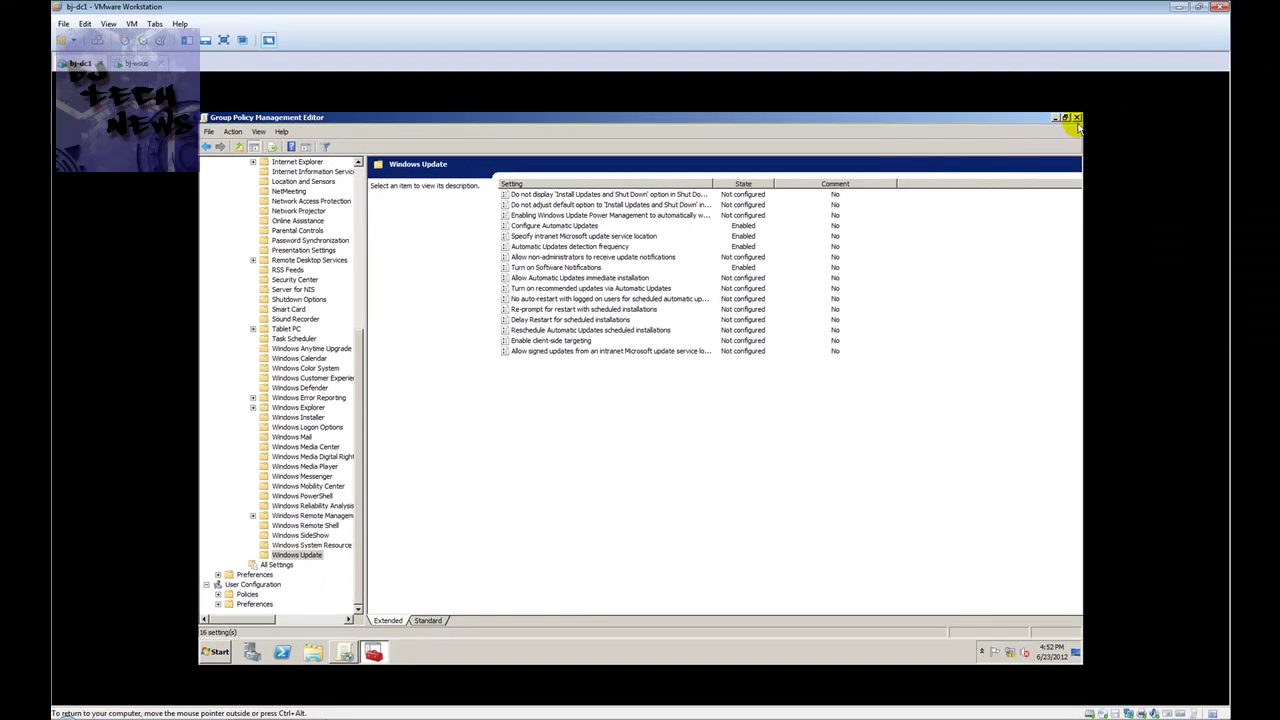
# Step: Close the policy editor and examine the fully expanded settings report of the WSUS Policy
pyautogui.click(1076, 118)
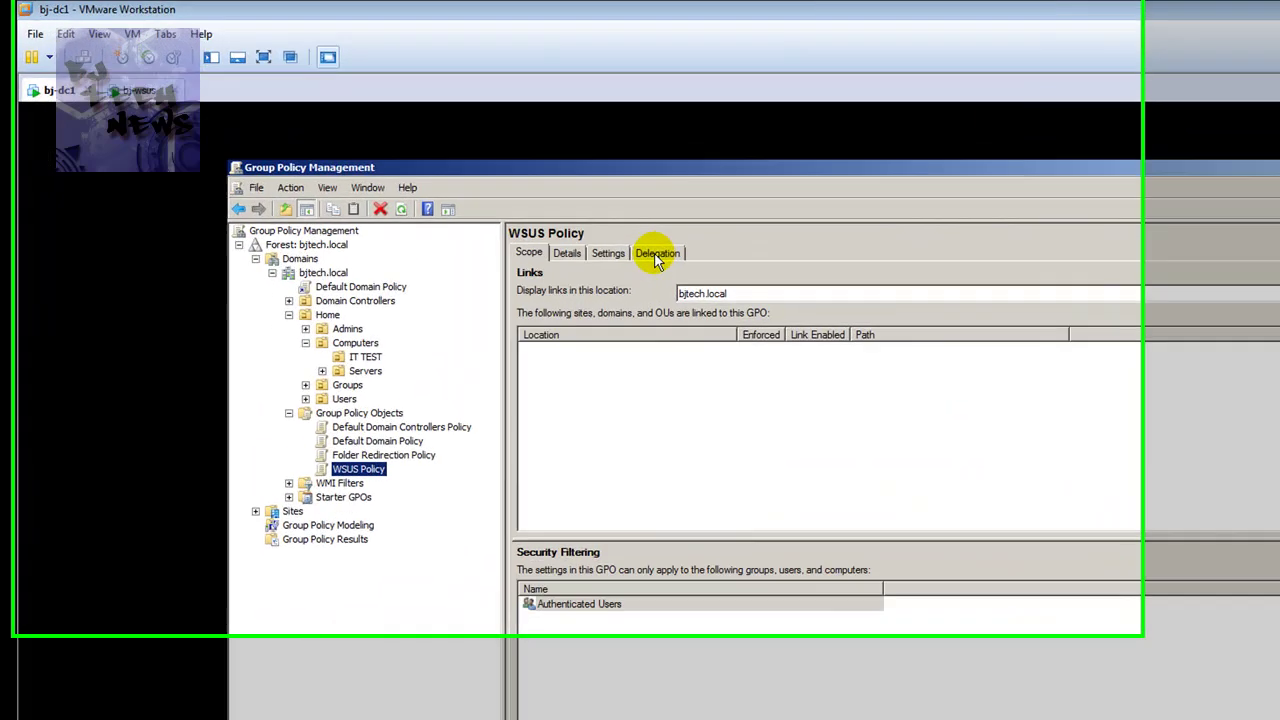
pyautogui.click(507, 181)
pyautogui.click(673, 290)
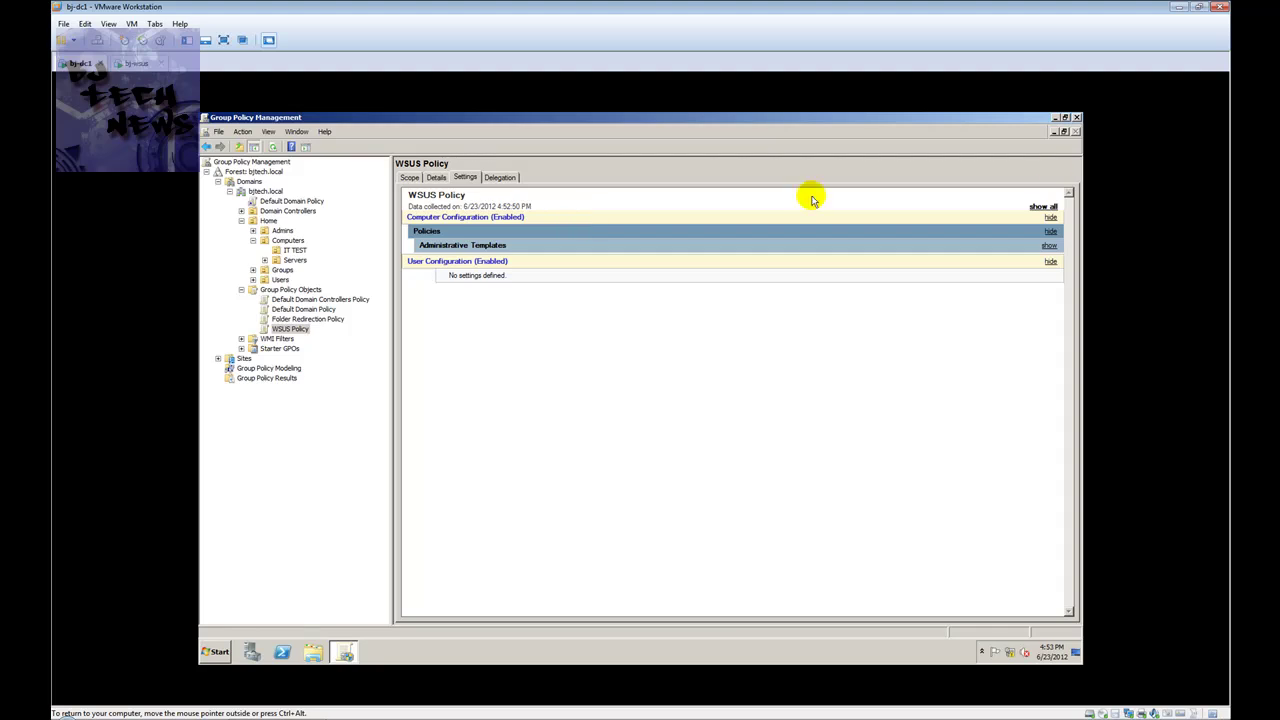
pyautogui.click(1040, 208)
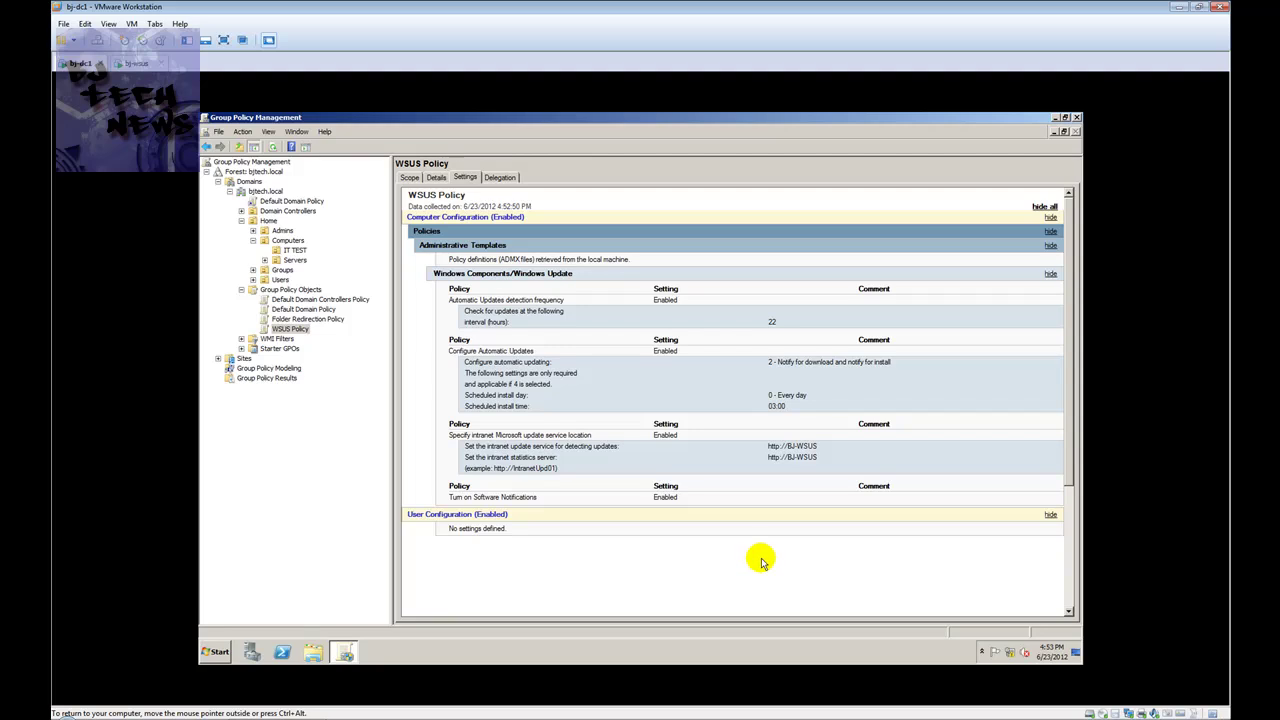
# Step: Link the existing WSUS Policy group policy object to the IT TEST organizational unit under Computers in bjtech.local
pyautogui.click(293, 250)
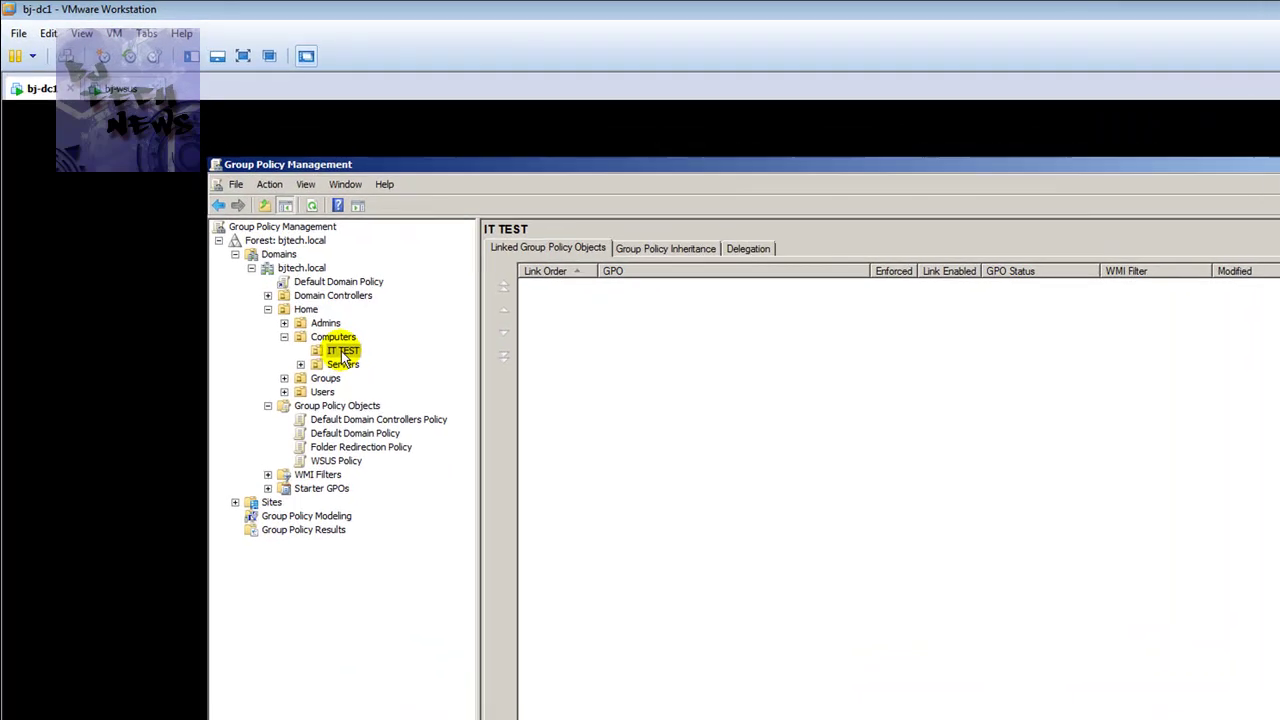
pyautogui.rightClick(315, 296)
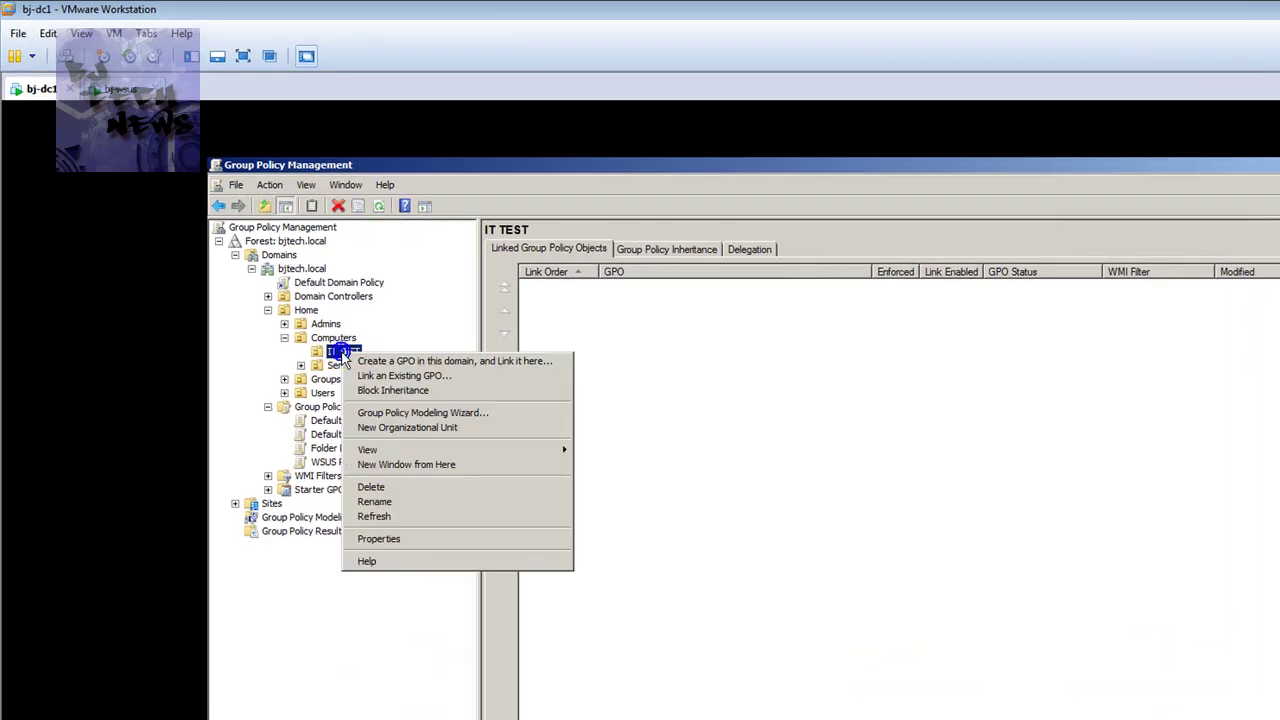
pyautogui.click(404, 375)
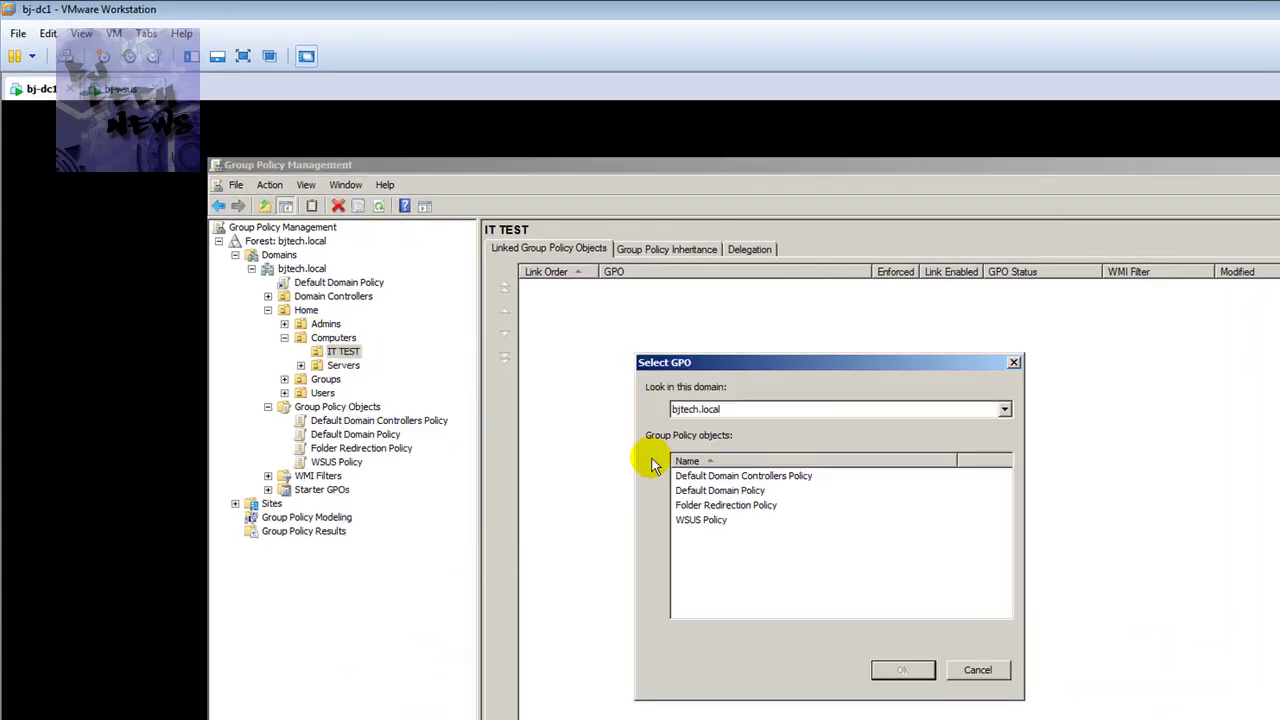
pyautogui.click(720, 521)
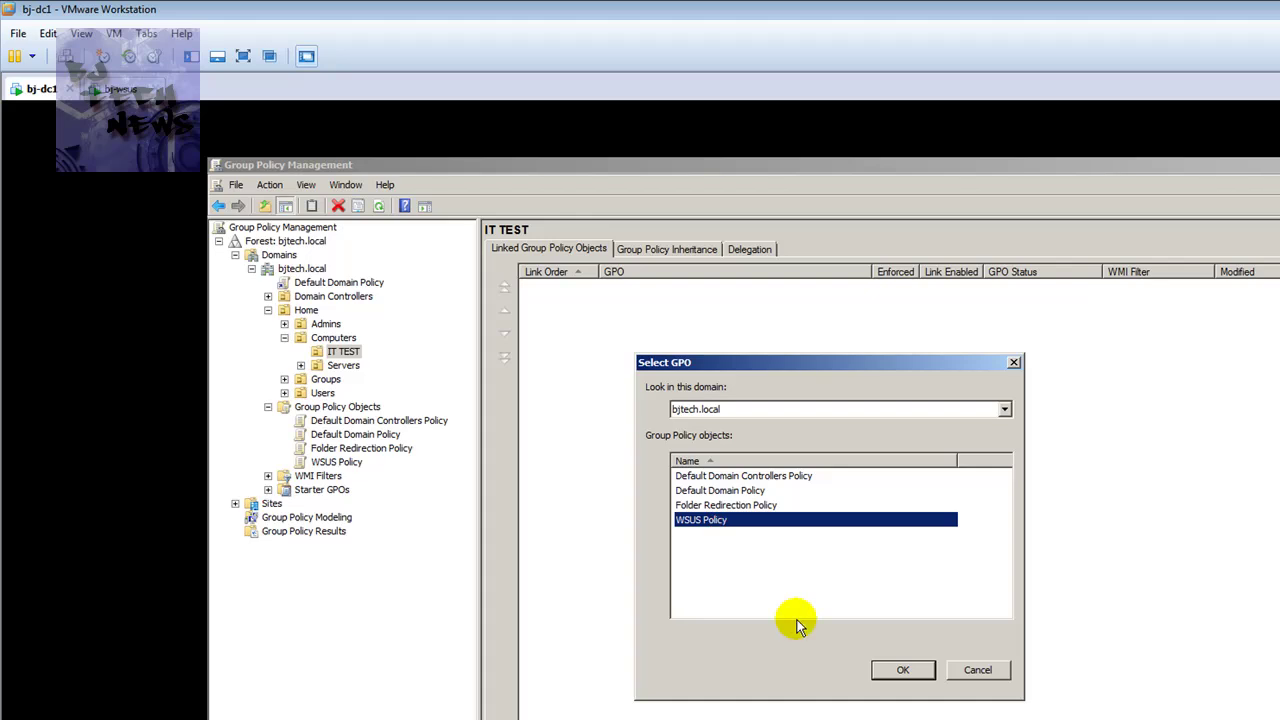
pyautogui.click(900, 670)
# Step: Set the WSUS Policy link under the IT TEST organizational unit to Enforced
pyautogui.click(362, 366)
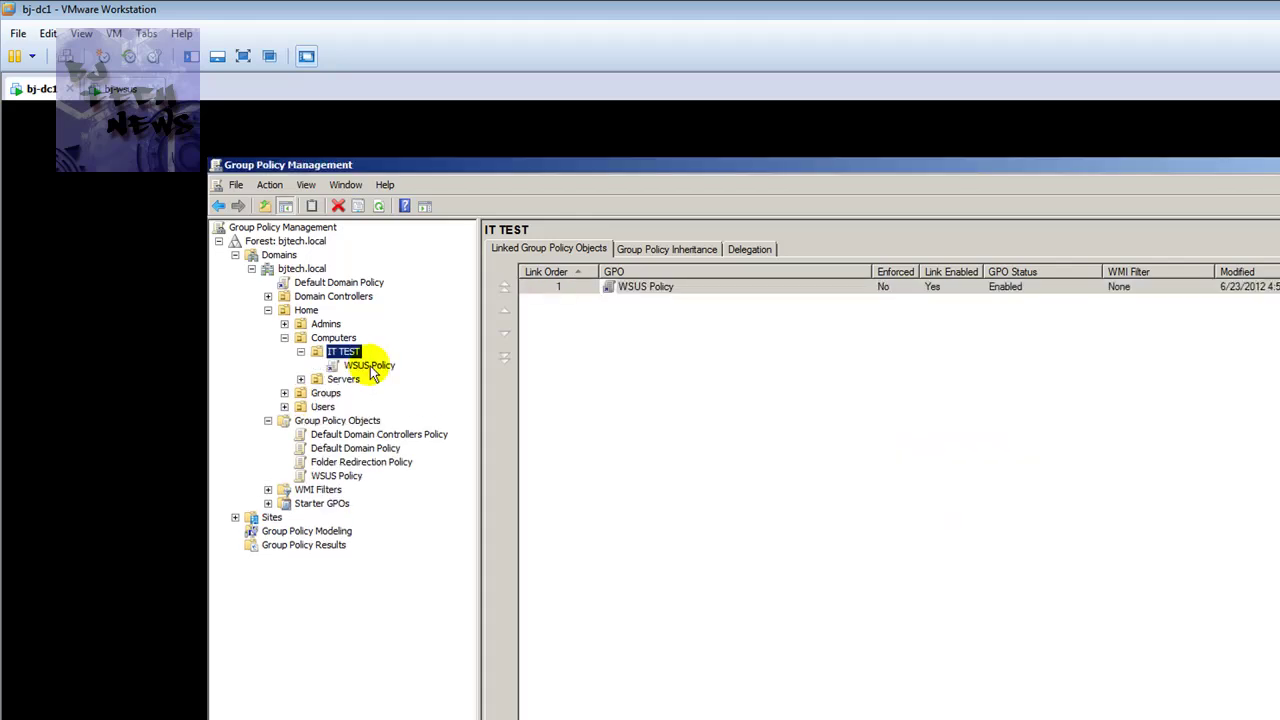
pyautogui.rightClick(366, 366)
pyautogui.click(405, 389)
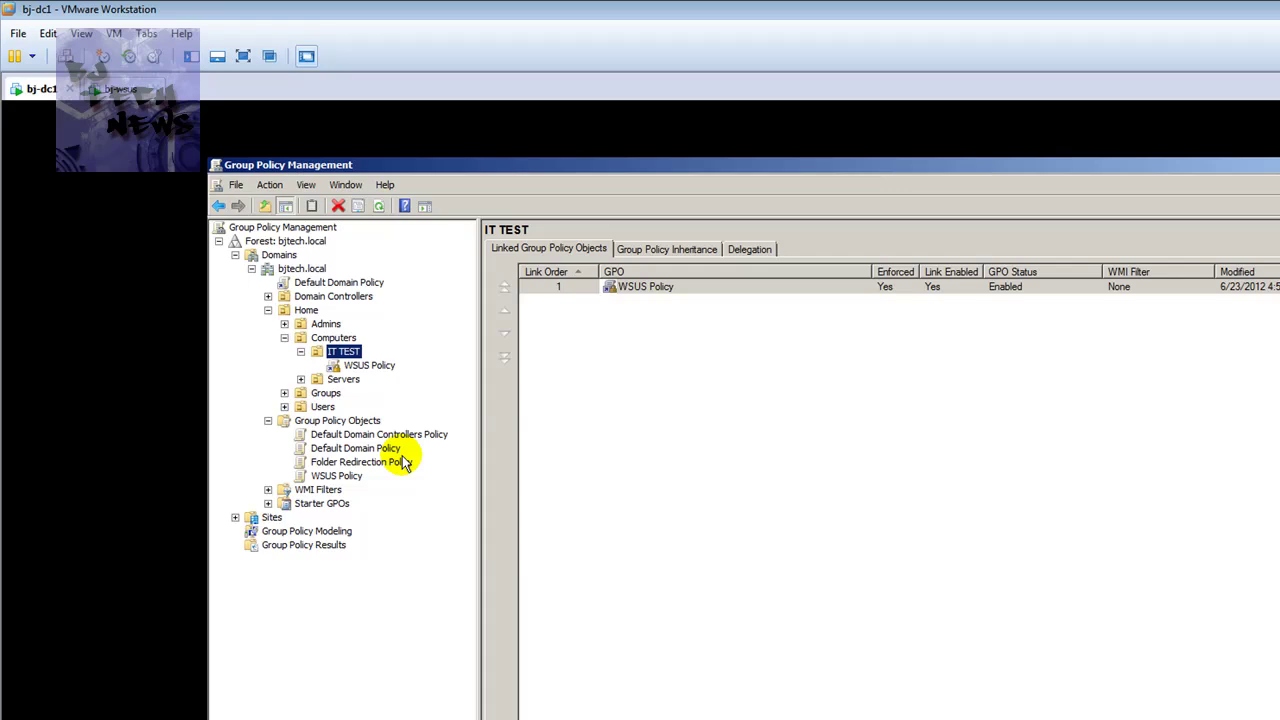
# Step: On the bj-wsus virtual machine, close the Update Services console and open Command Prompt as administrator, allowing the elevation request
pyautogui.click(117, 92)
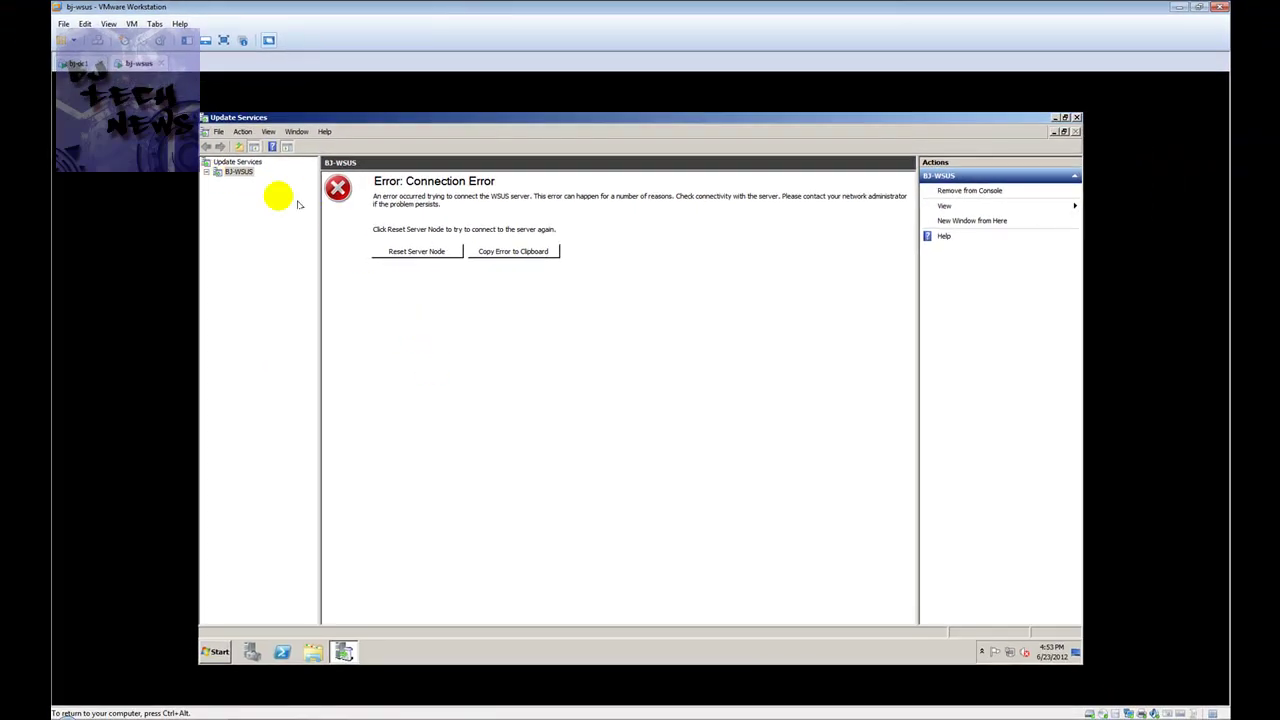
pyautogui.click(1076, 117)
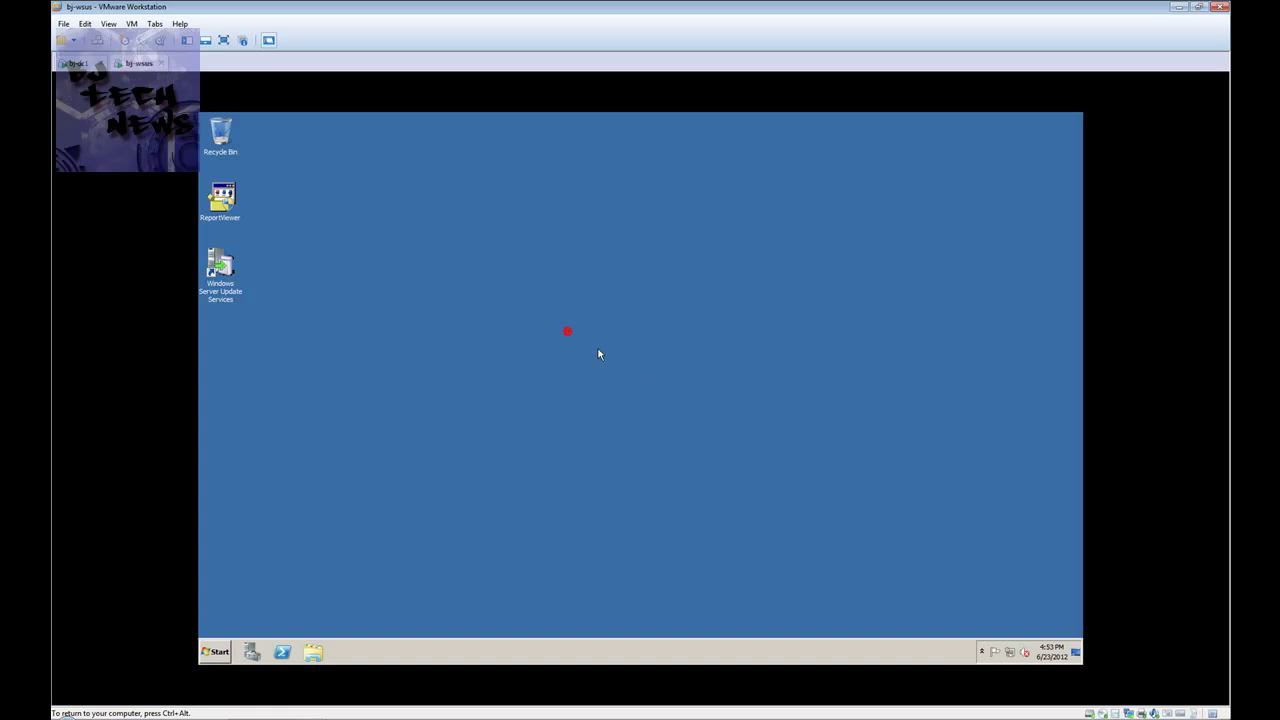
pyautogui.click(215, 651)
pyautogui.click(241, 623)
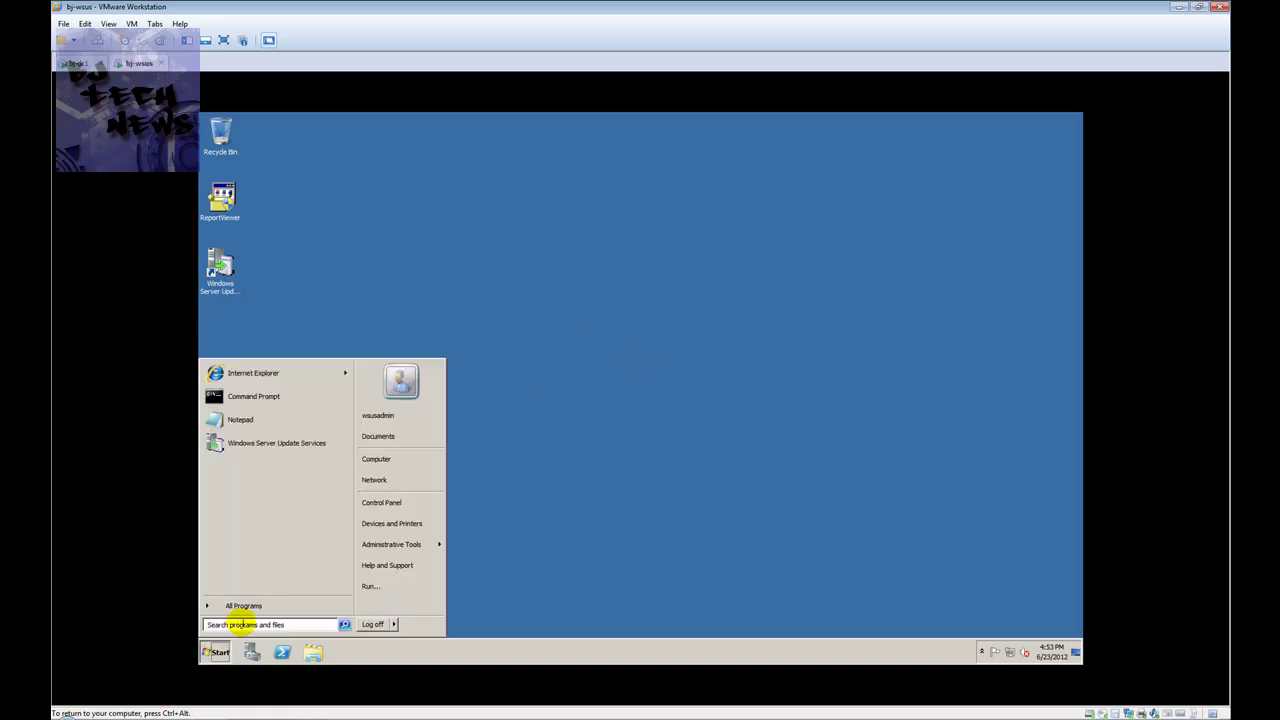
pyautogui.rightClick(244, 396)
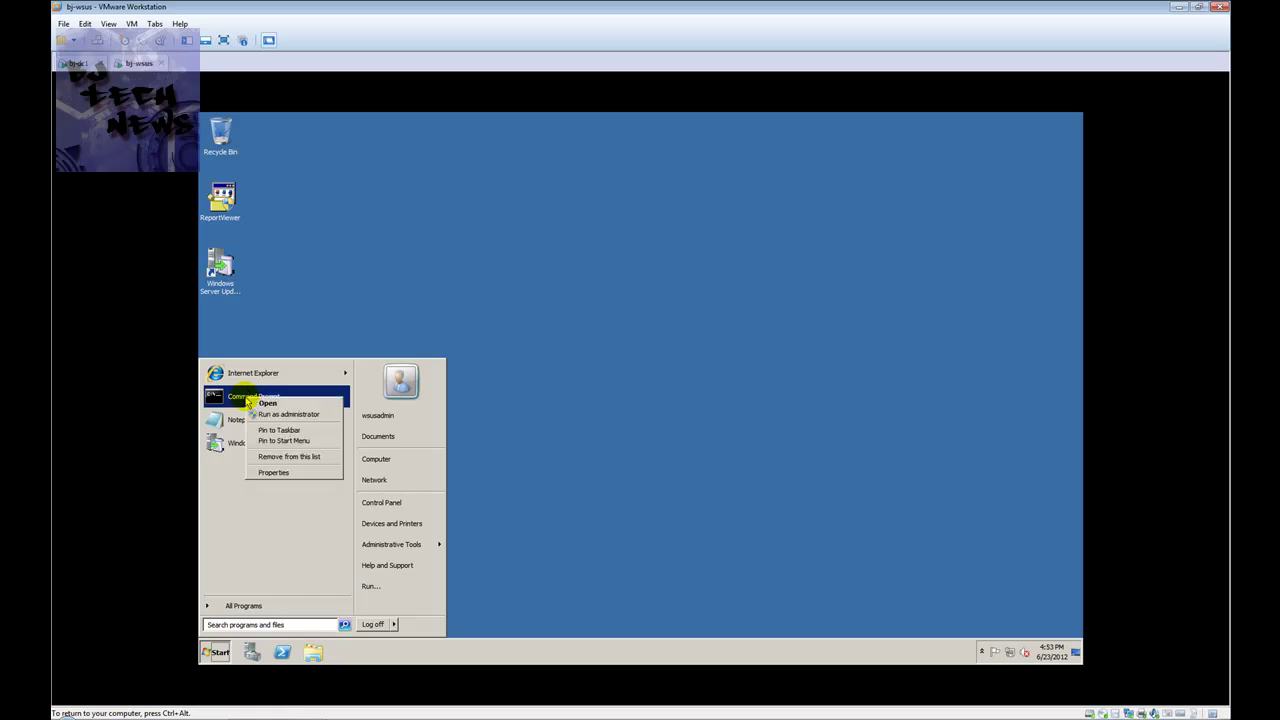
pyautogui.click(276, 416)
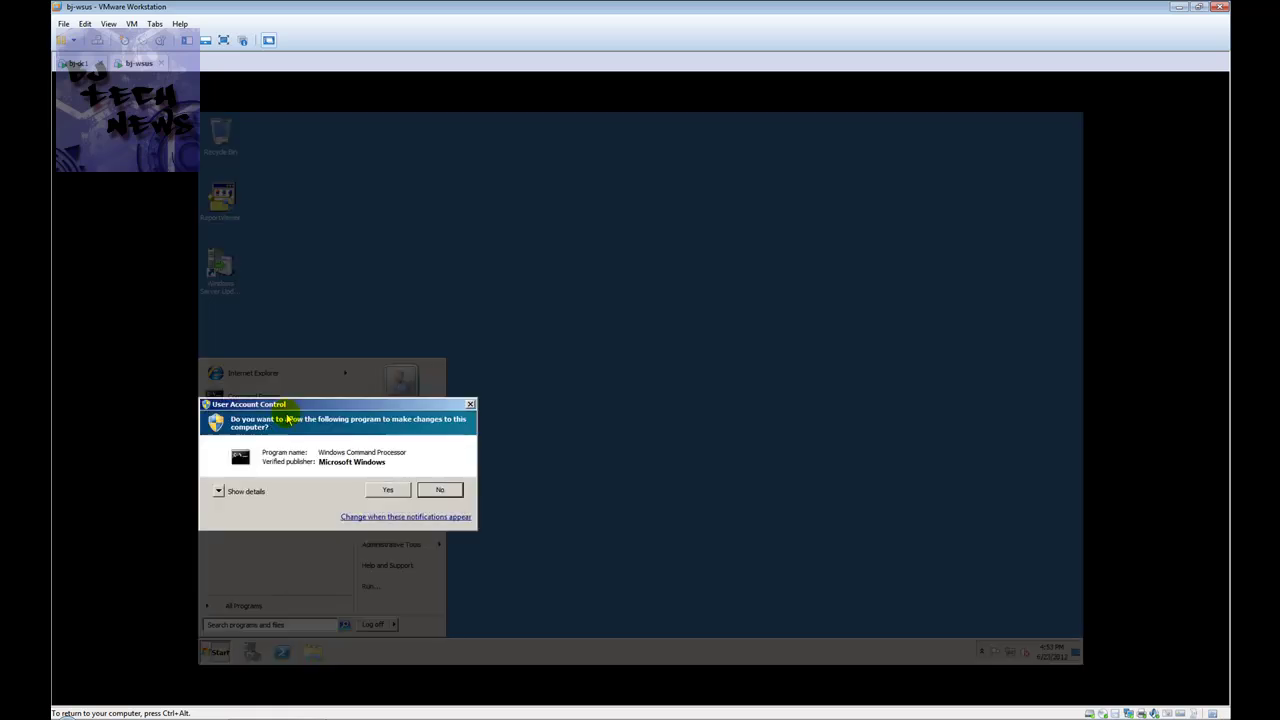
pyautogui.click(388, 489)
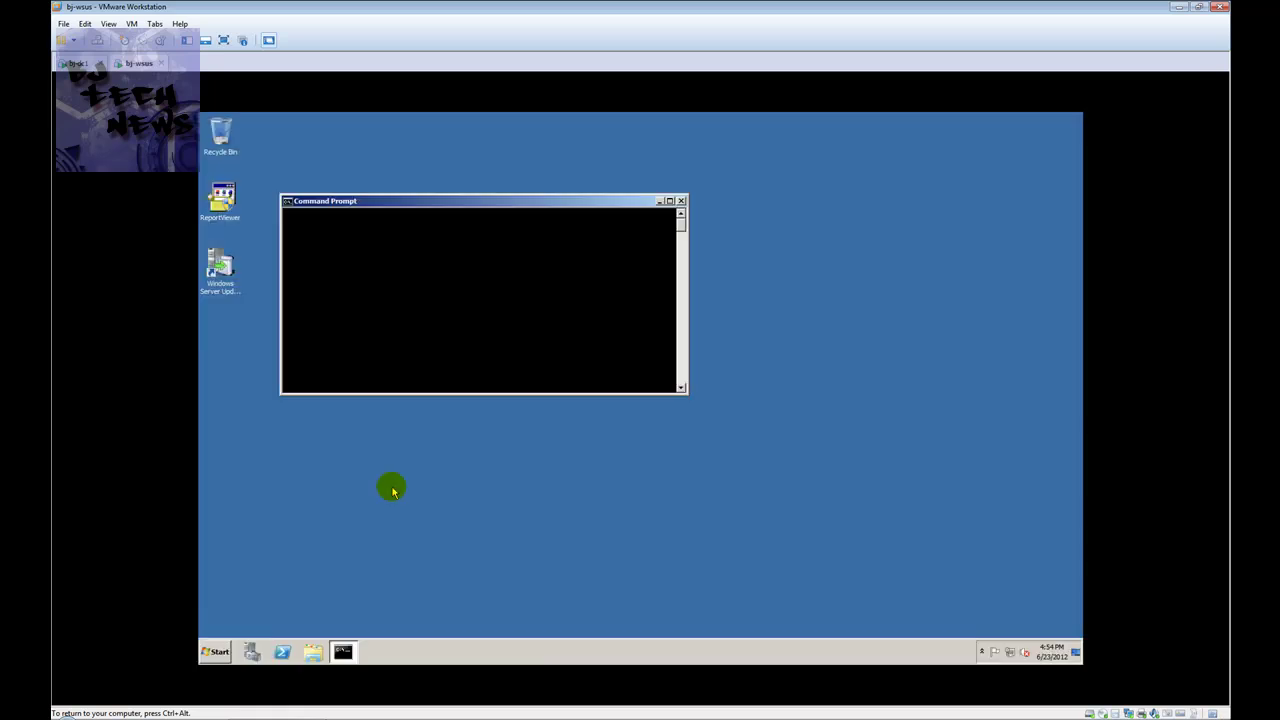
# Step: Change the Command Prompt directory to the root with cd\ and clear its output with cls
pyautogui.click(435, 328)
pyautogui.write('cd')
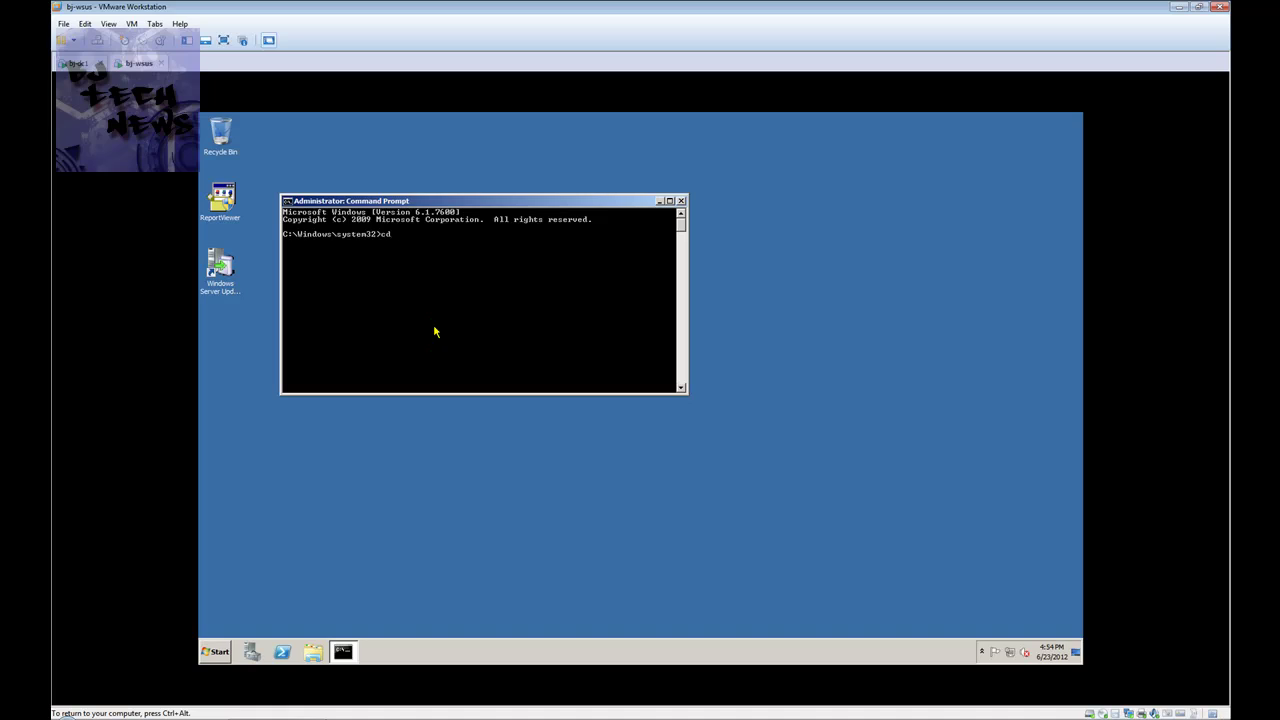
pyautogui.write('\\')
pyautogui.press('Return')
pyautogui.write('cls')
pyautogui.press('Return')
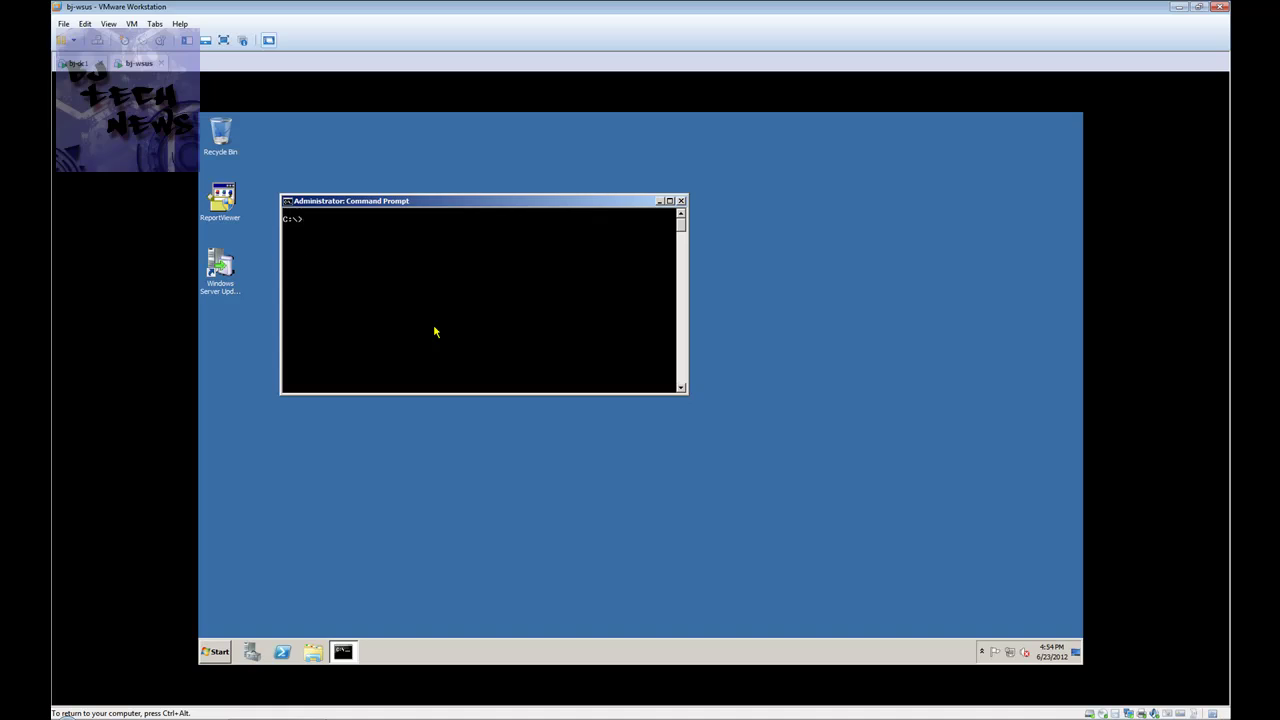
# Step: Force a Group Policy refresh with GPupdate /force, and run the same command a second time
pyautogui.write('GPupdate')
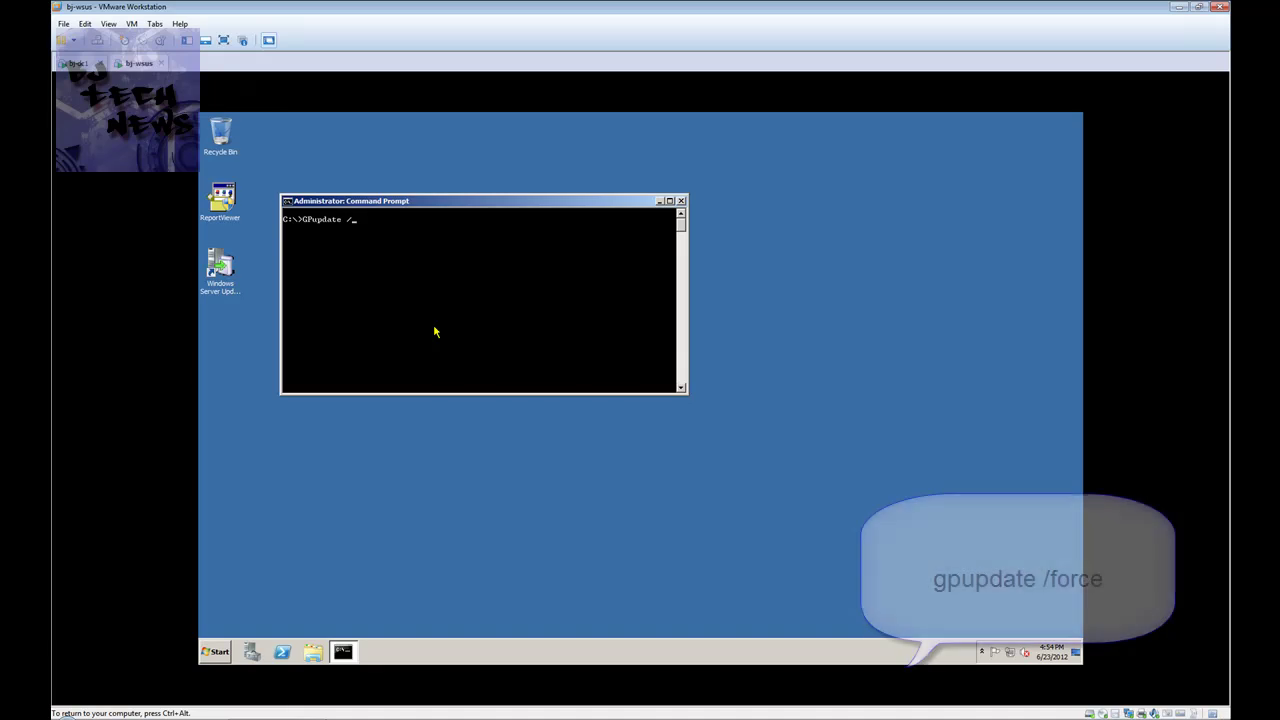
pyautogui.write(' /force')
pyautogui.press('Return')
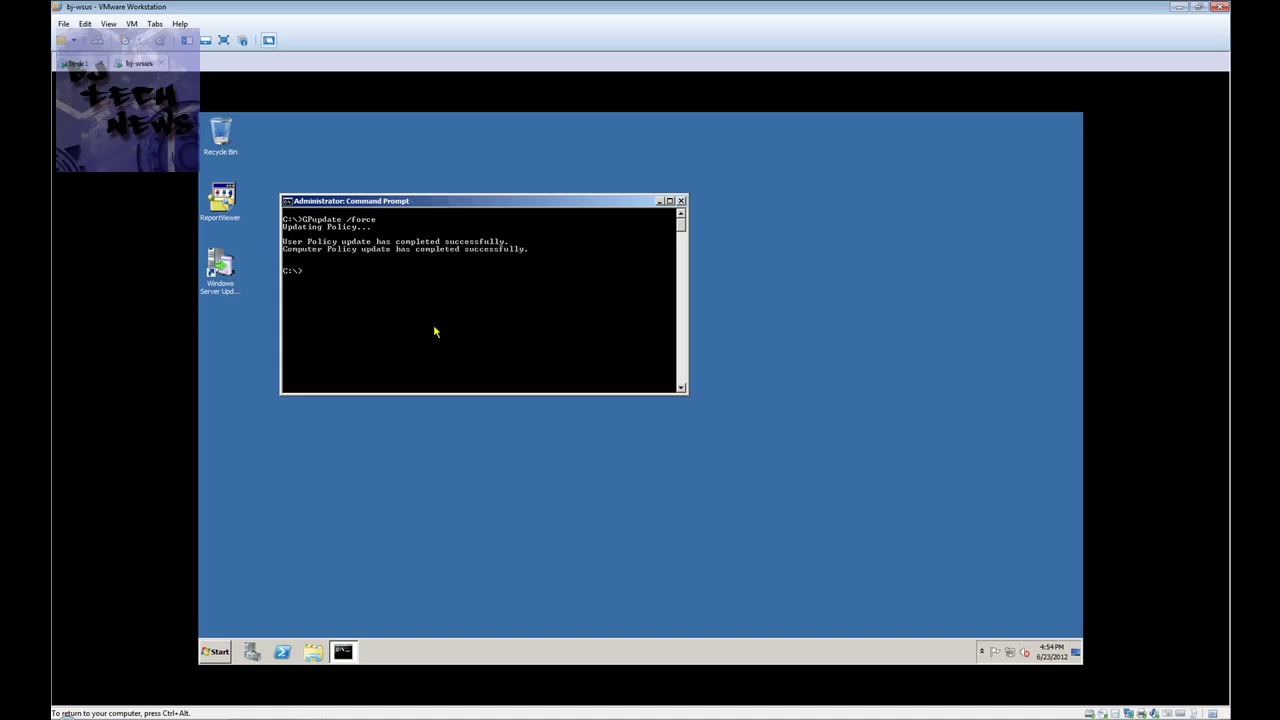
pyautogui.press('Up')
pyautogui.press('Return')
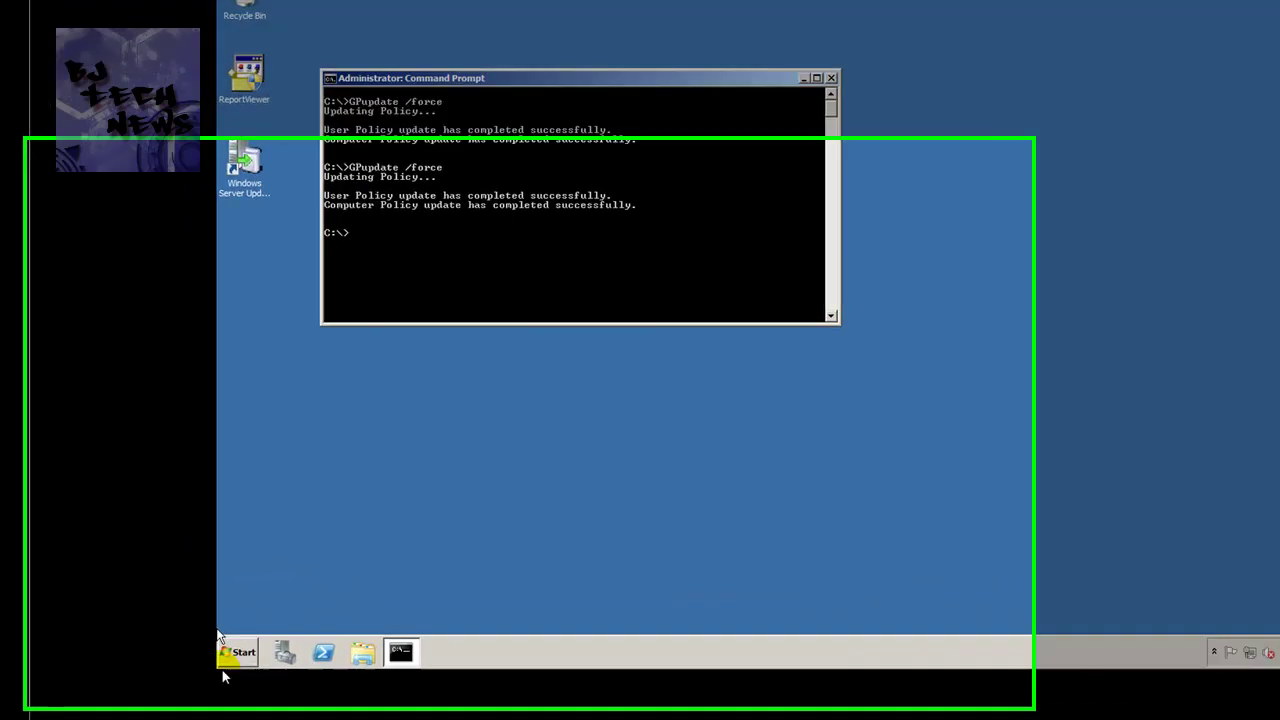
# Step: Launch the Resultant Set of Policy console by running rsop.msc from the program search
pyautogui.click(214, 651)
pyautogui.click(329, 604)
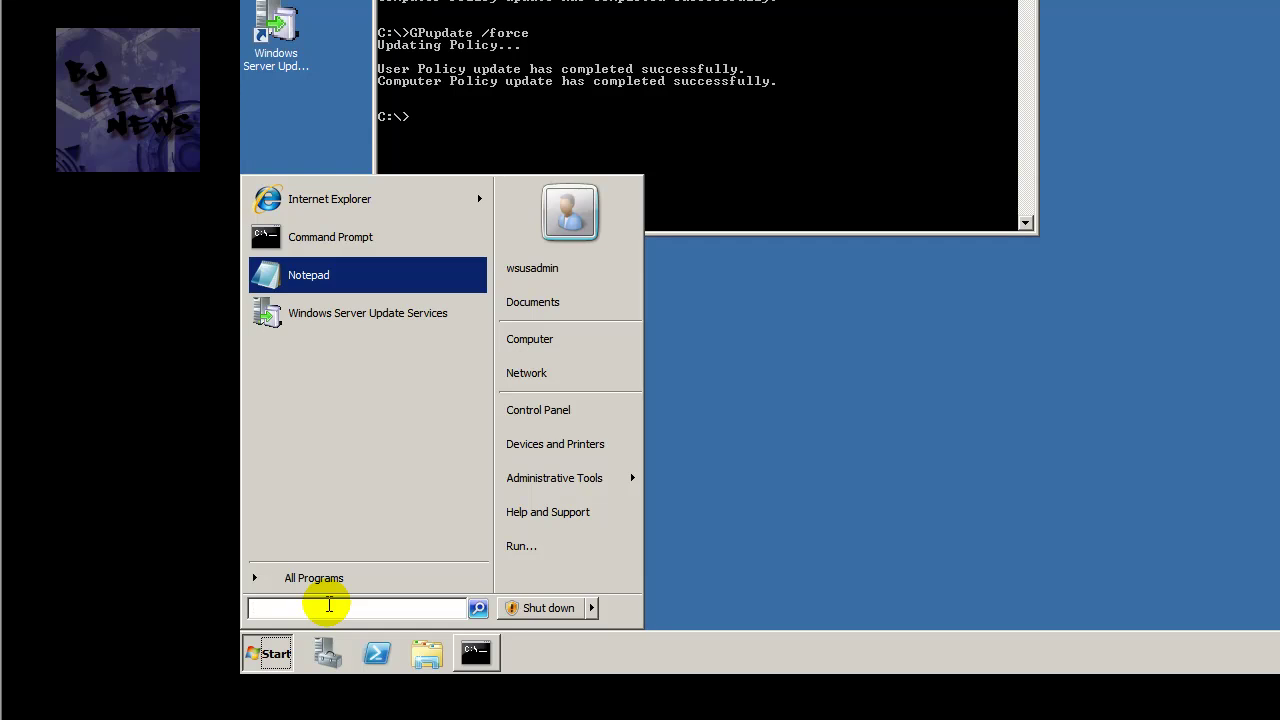
pyautogui.write('rs')
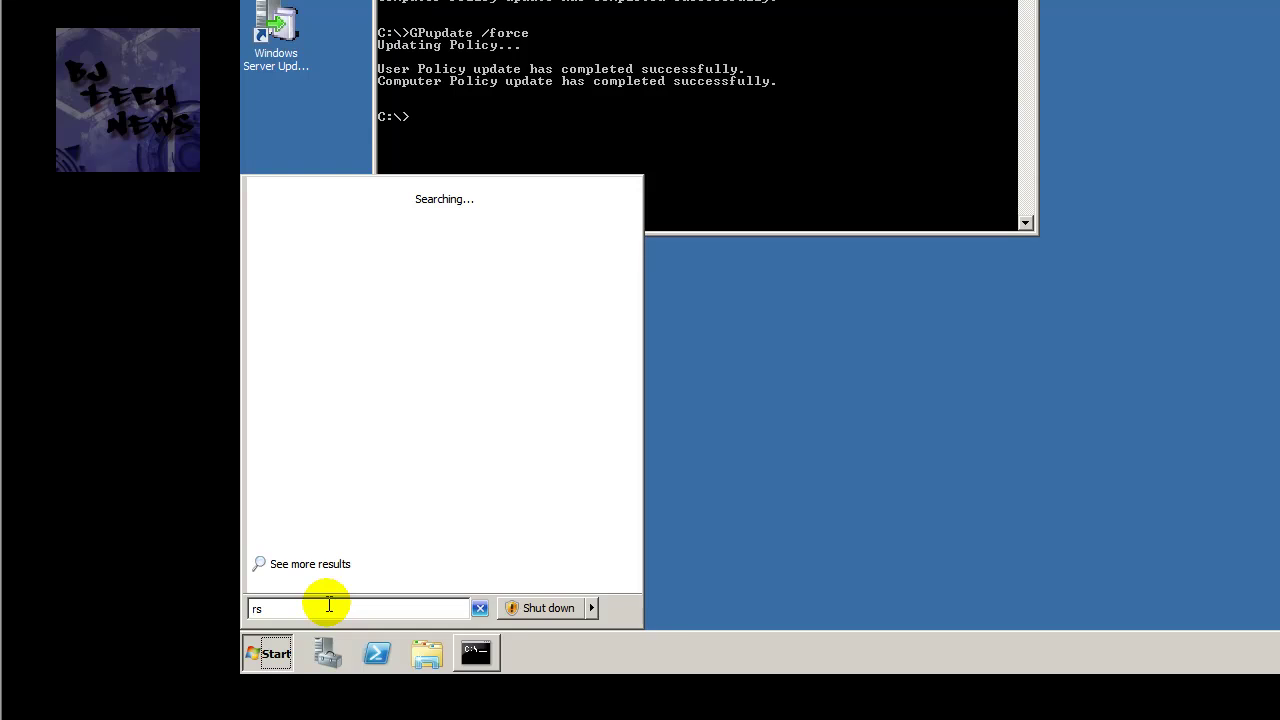
pyautogui.write('po')
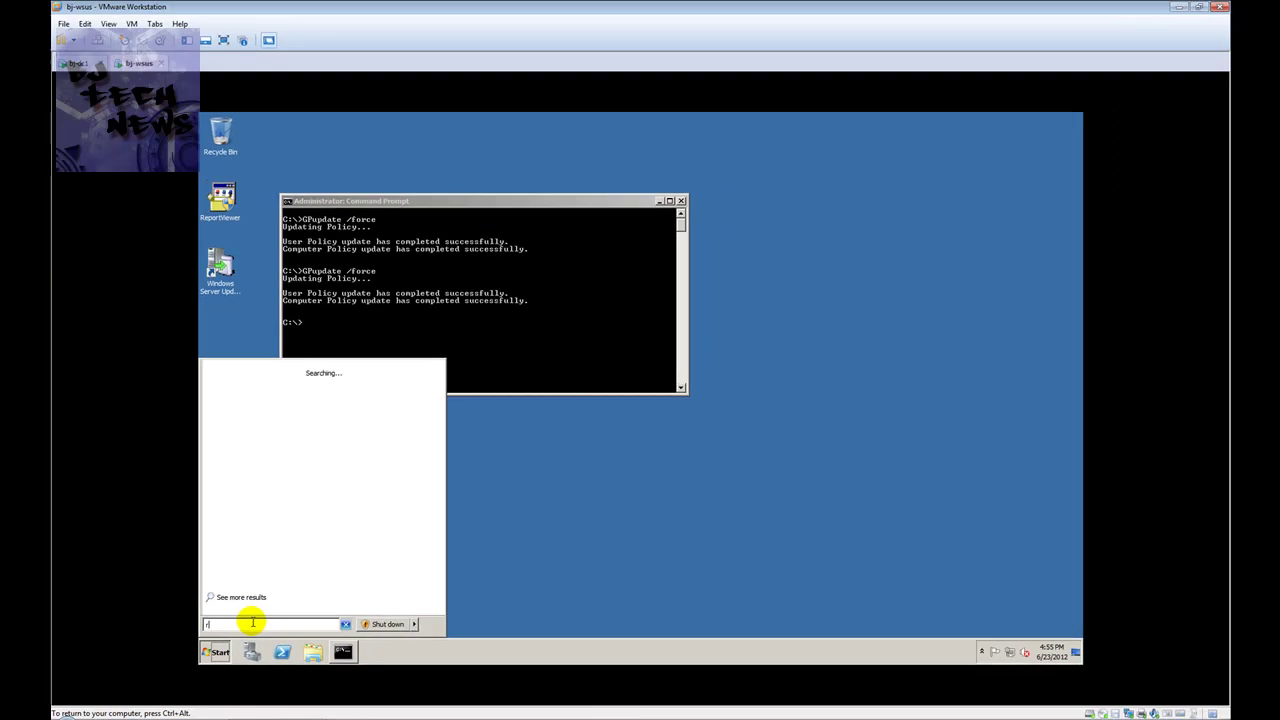
pyautogui.press('BackSpace')
pyautogui.press('BackSpace')
pyautogui.press('BackSpace')
pyautogui.write('sop.m')
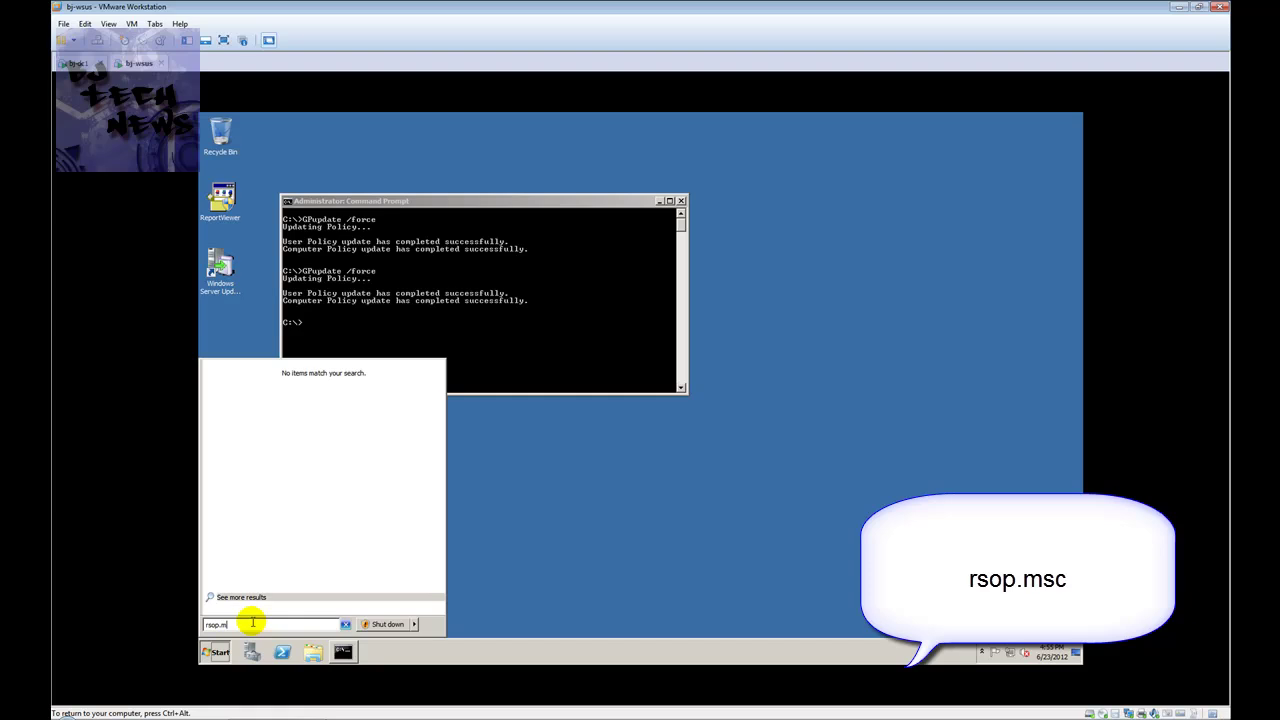
pyautogui.write('sc')
pyautogui.press('Return')
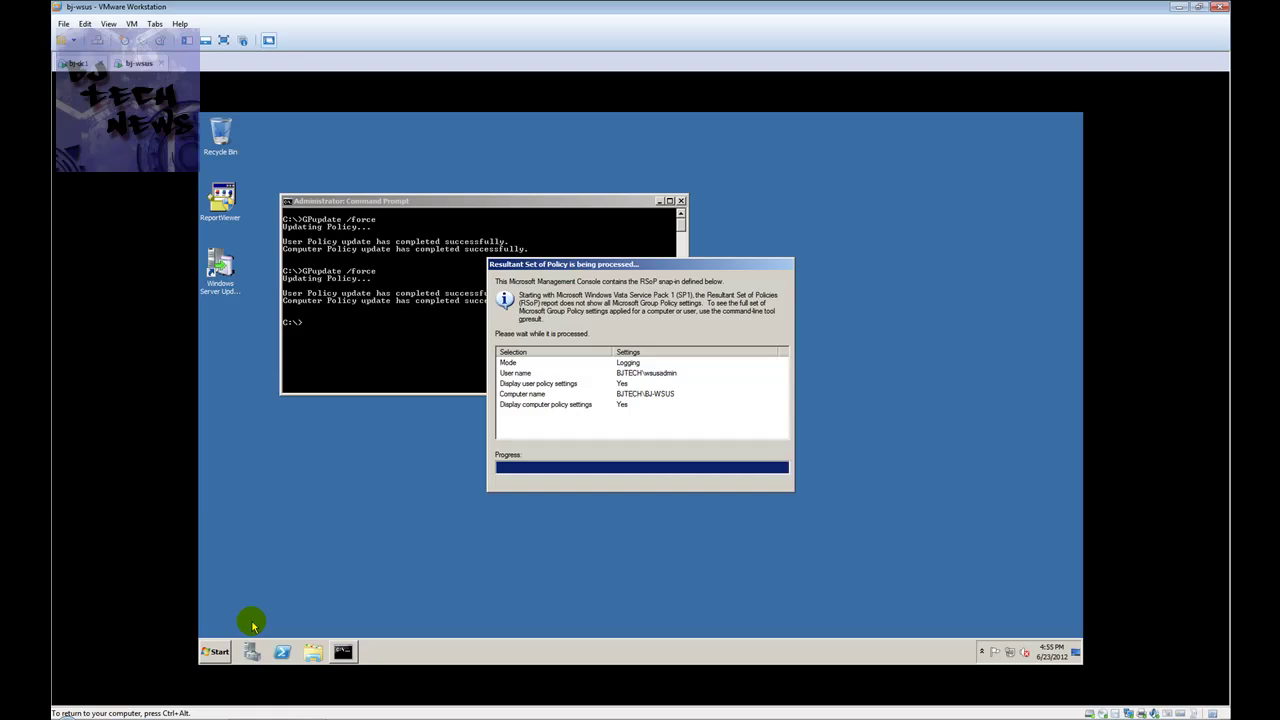
# Step: Close the Command Prompt session with the exit command
pyautogui.click(416, 322)
pyautogui.write('exit')
pyautogui.press('Return')
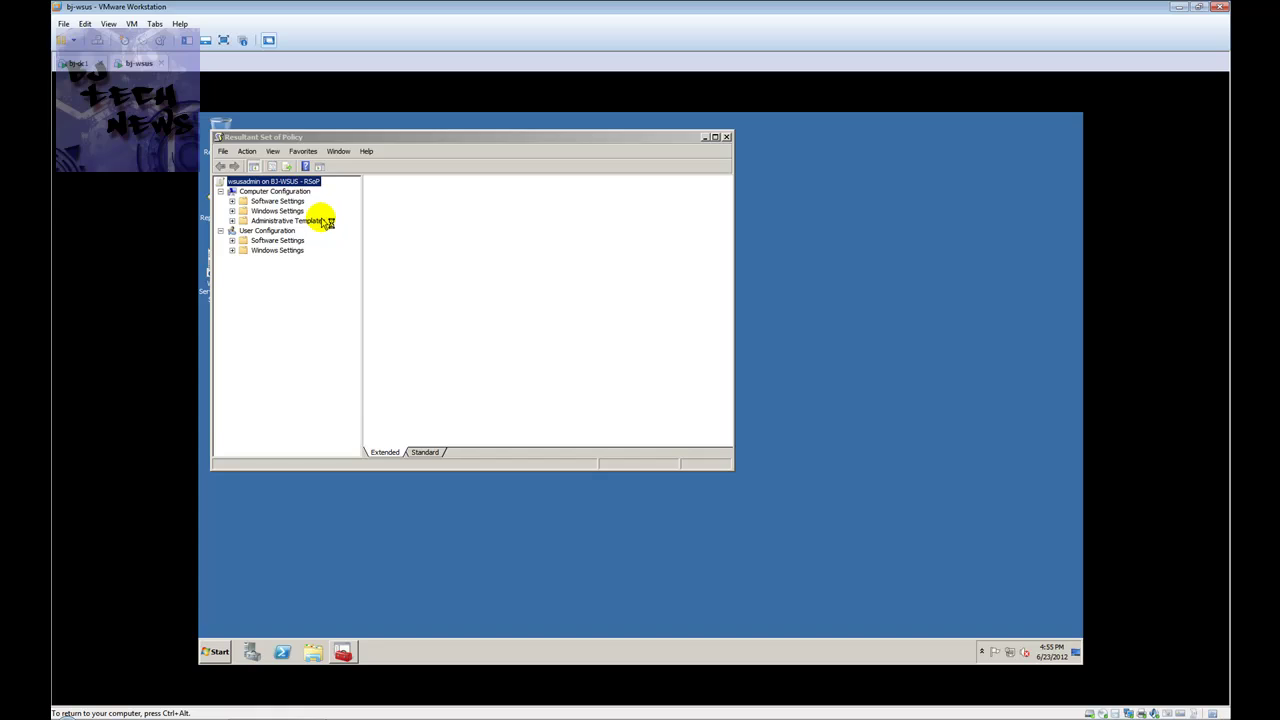
# Step: Examine the computer's applied Windows Update policies under Administrative Templates, Windows Components, and close Resultant Set of Policy without saving console settings
pyautogui.click(232, 224)
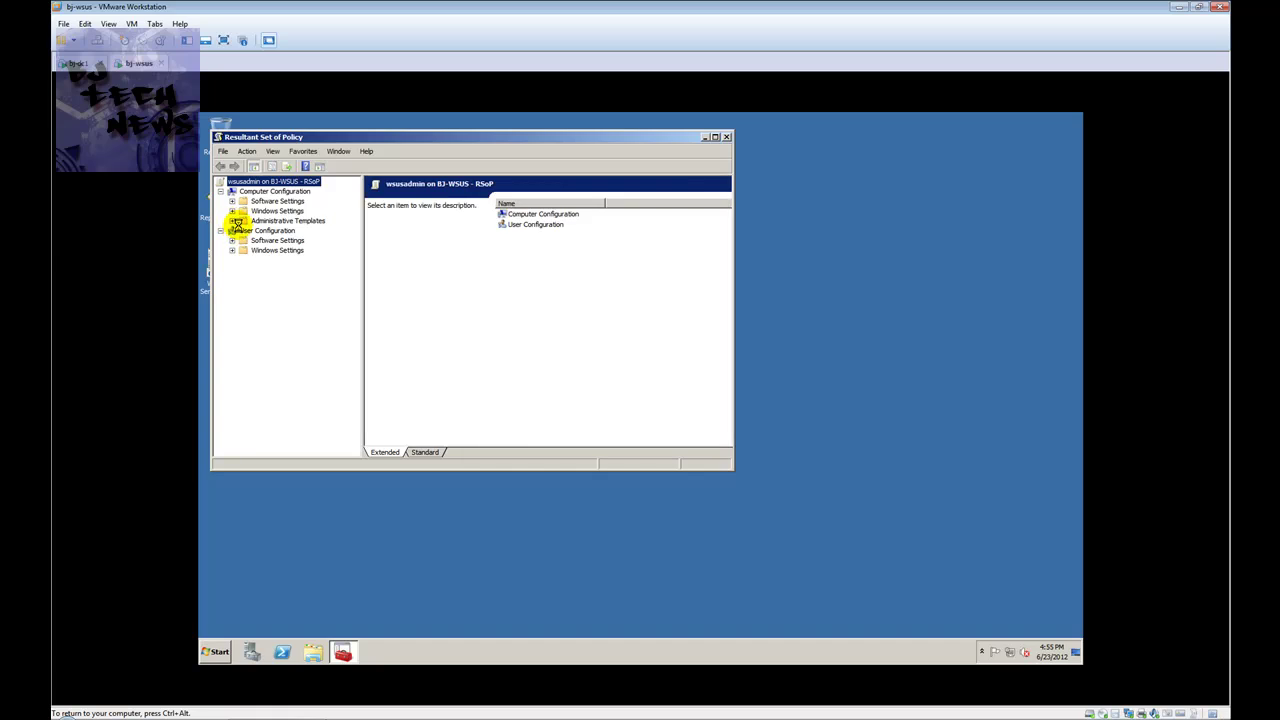
pyautogui.click(233, 221)
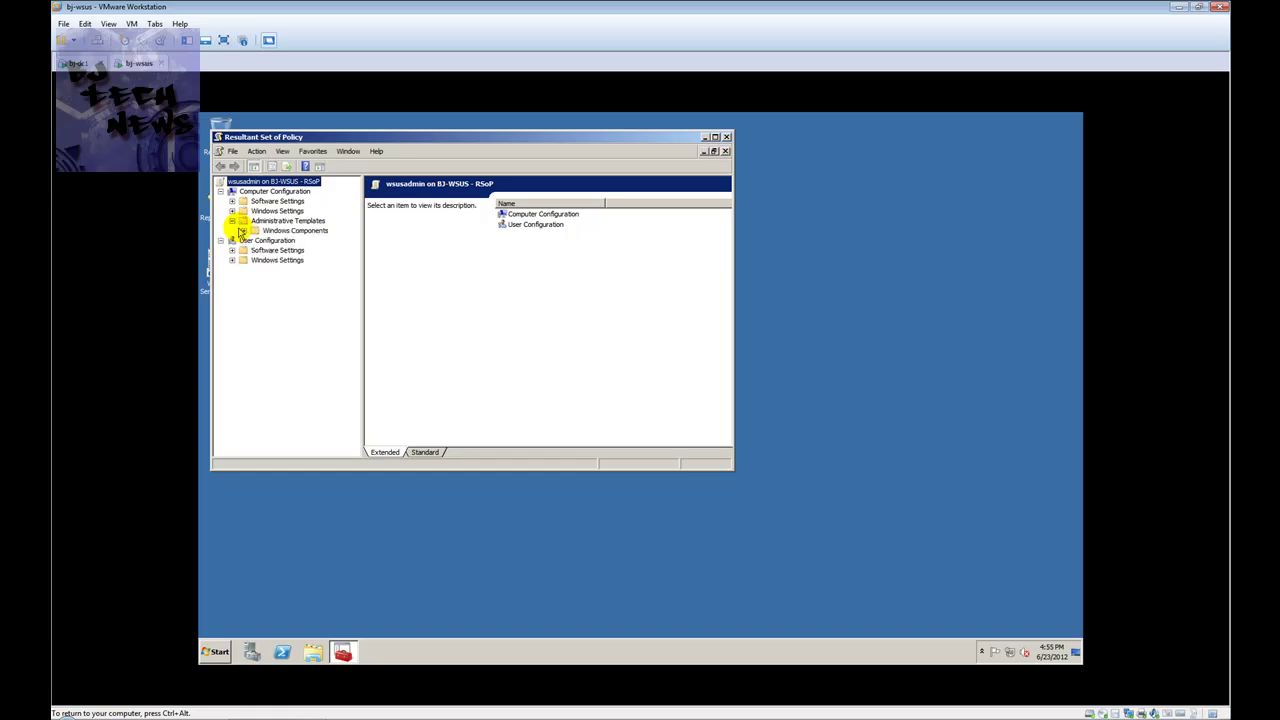
pyautogui.click(243, 231)
pyautogui.click(282, 242)
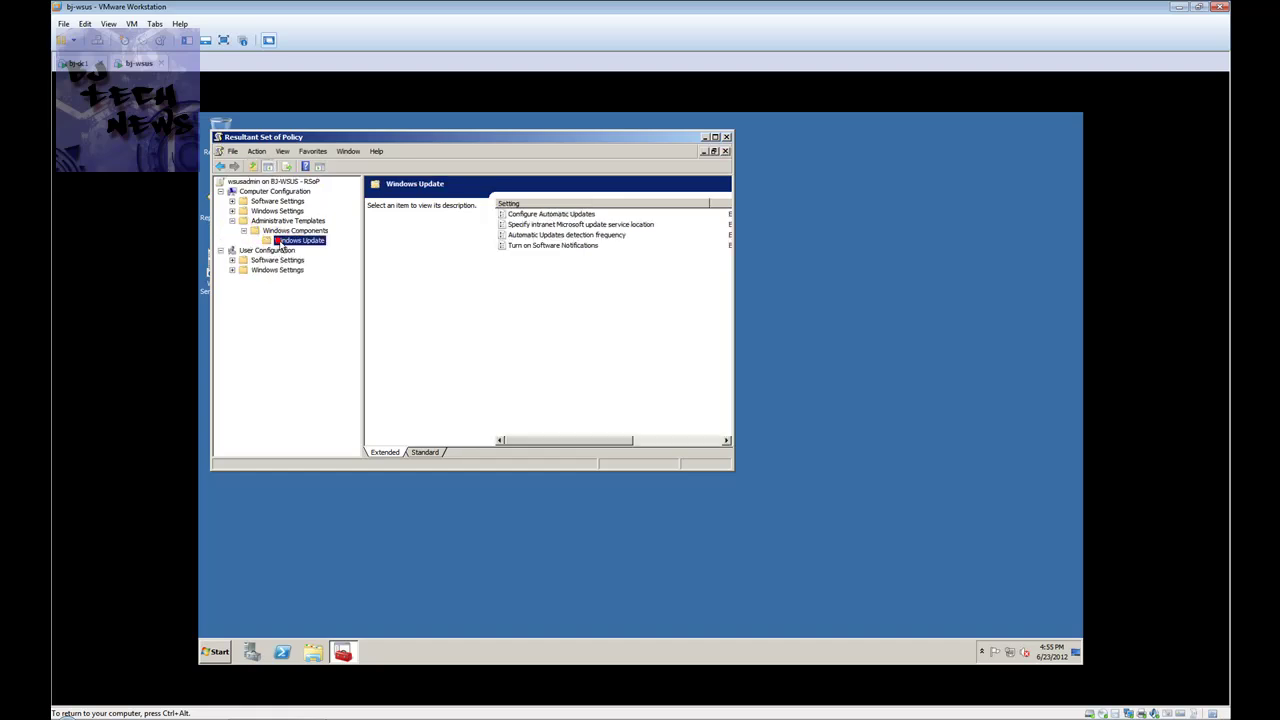
pyautogui.moveTo(733, 467); pyautogui.dragTo(937, 466)
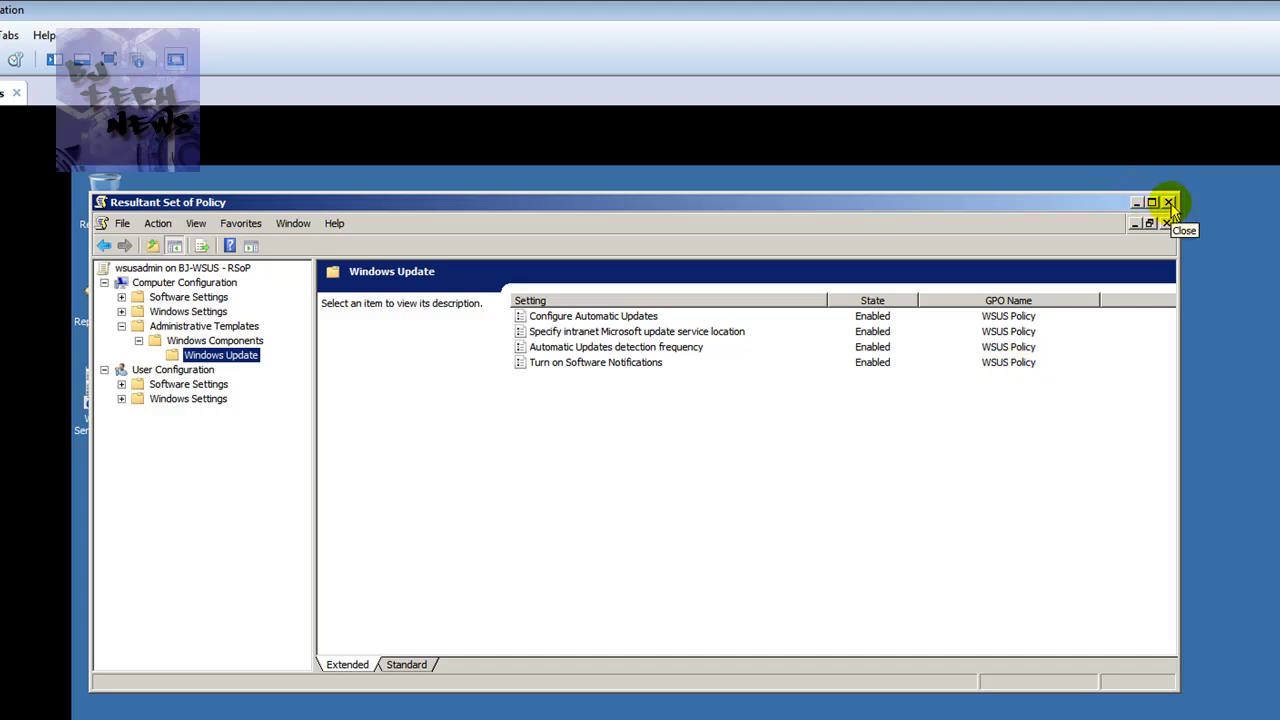
pyautogui.click(1168, 203)
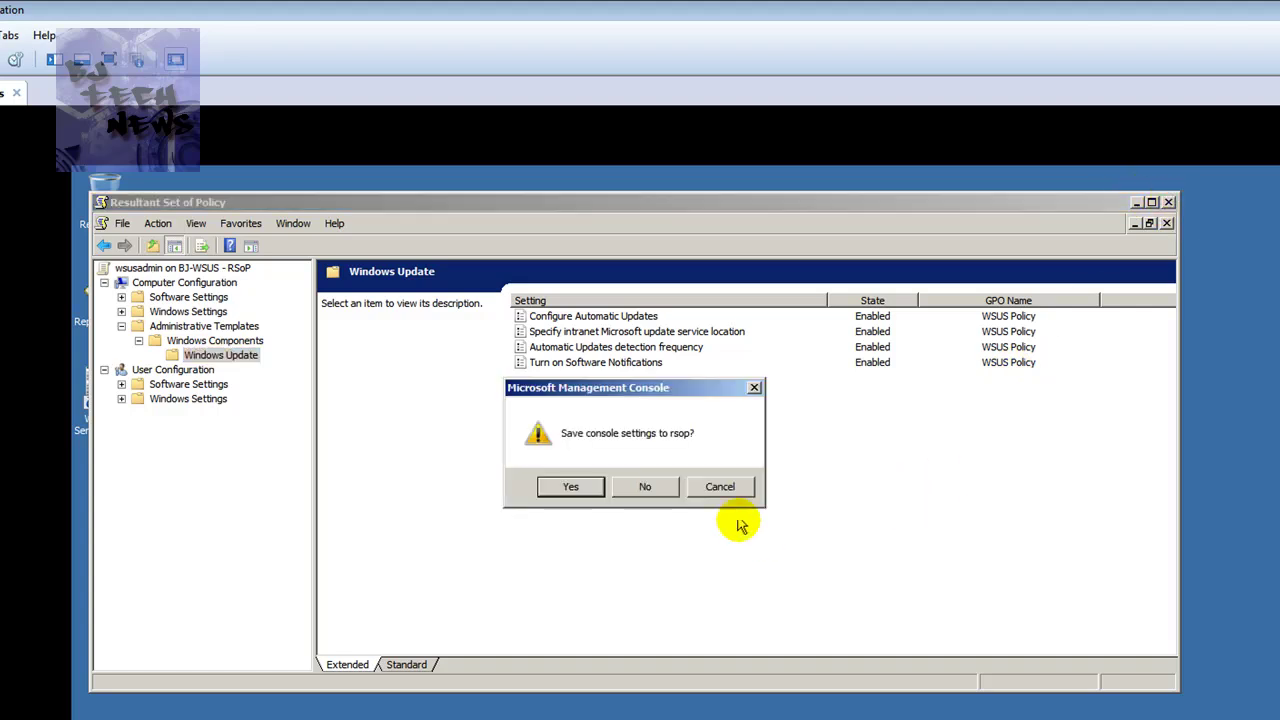
pyautogui.click(646, 486)
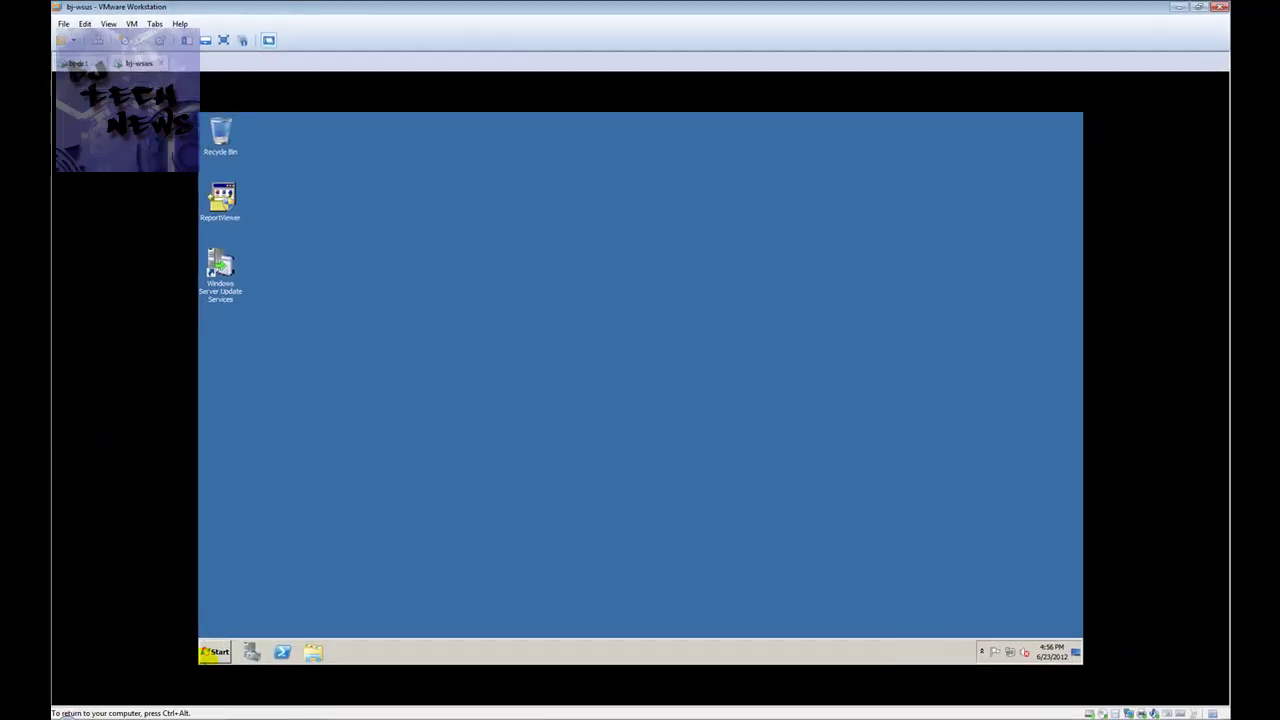
# Step: Open the Windows Server Update Services console and allow it to make changes to the computer
pyautogui.click(209, 284)
pyautogui.doubleClick(222, 270)
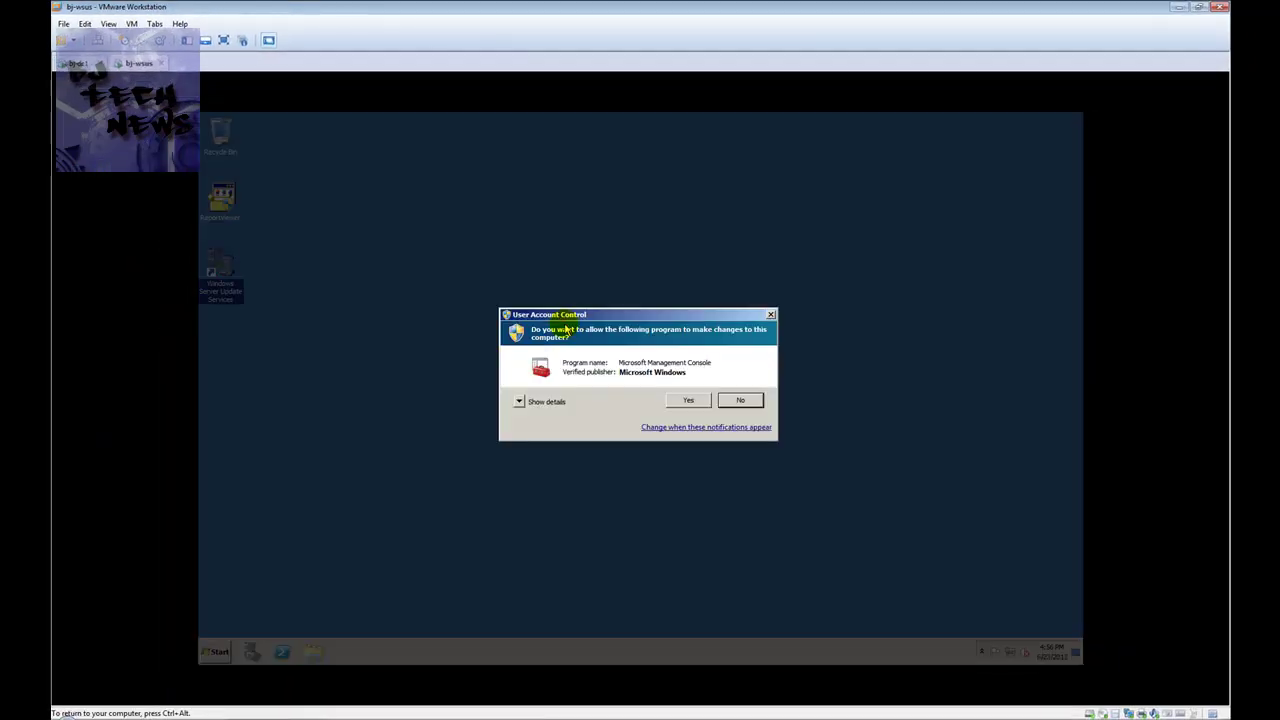
pyautogui.click(683, 401)
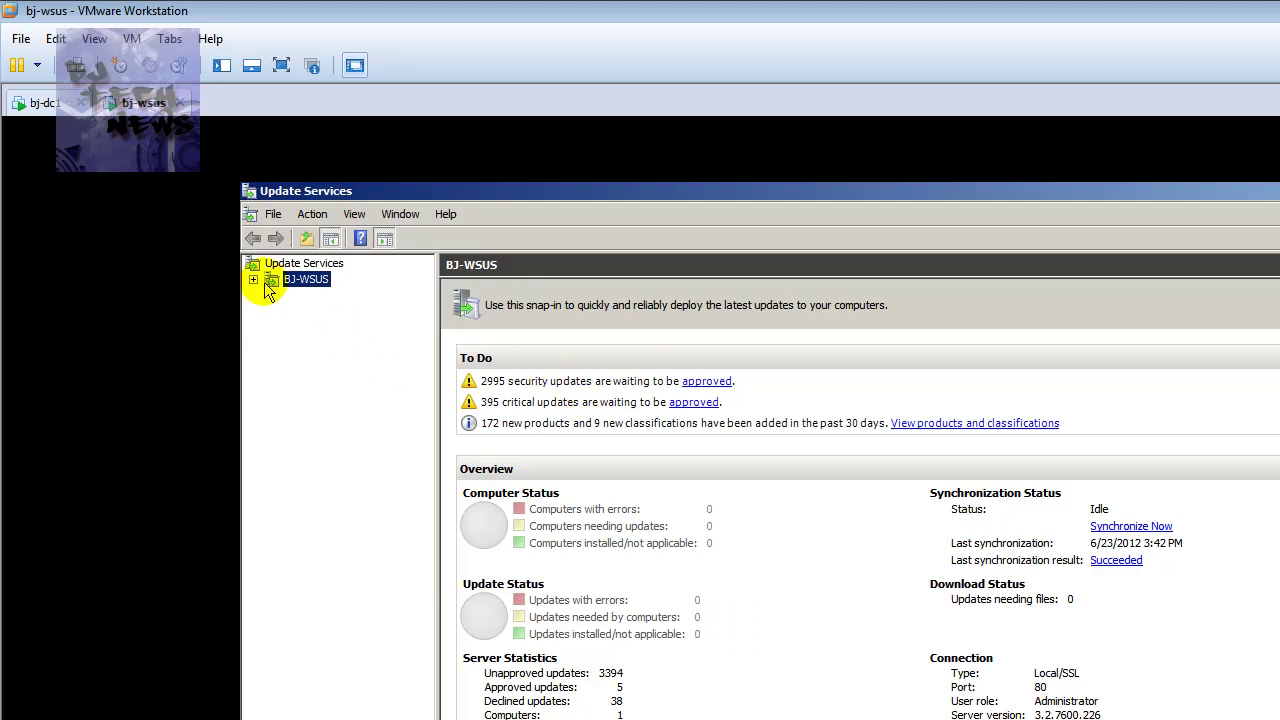
# Step: Expand the BJ-WSUS server down to All Computers and display the Unassigned Computers group
pyautogui.click(254, 280)
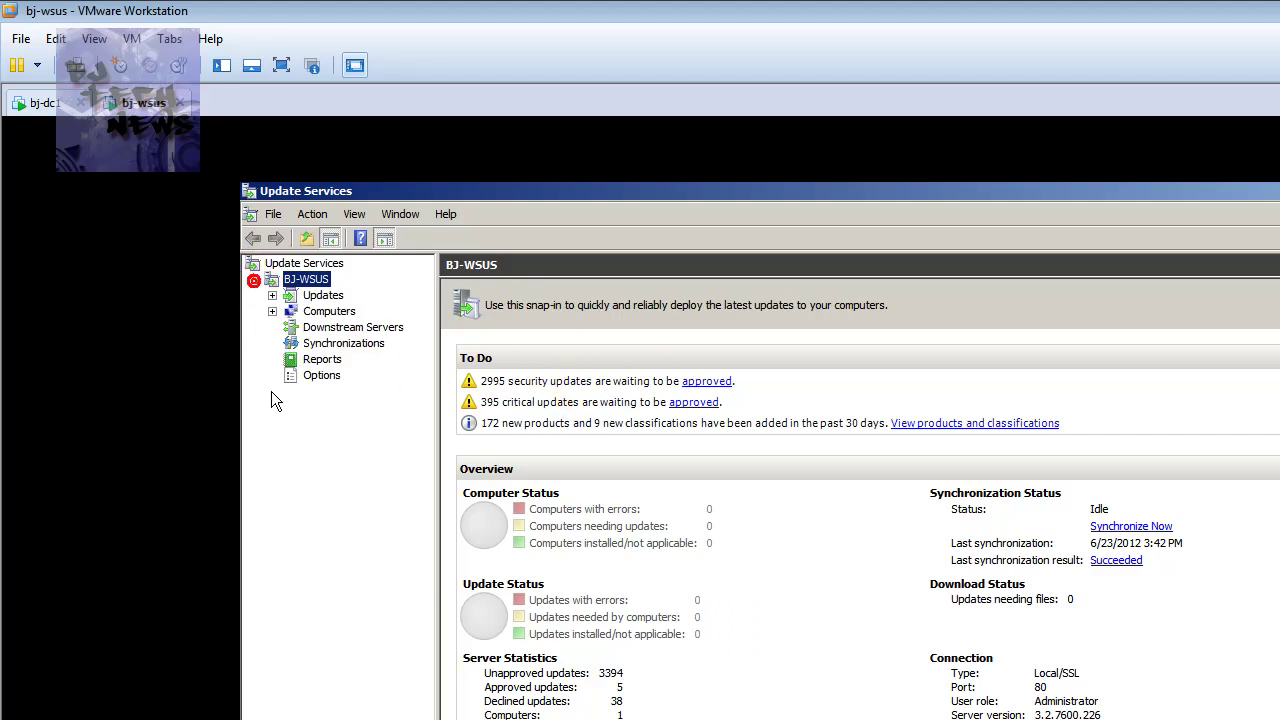
pyautogui.click(272, 311)
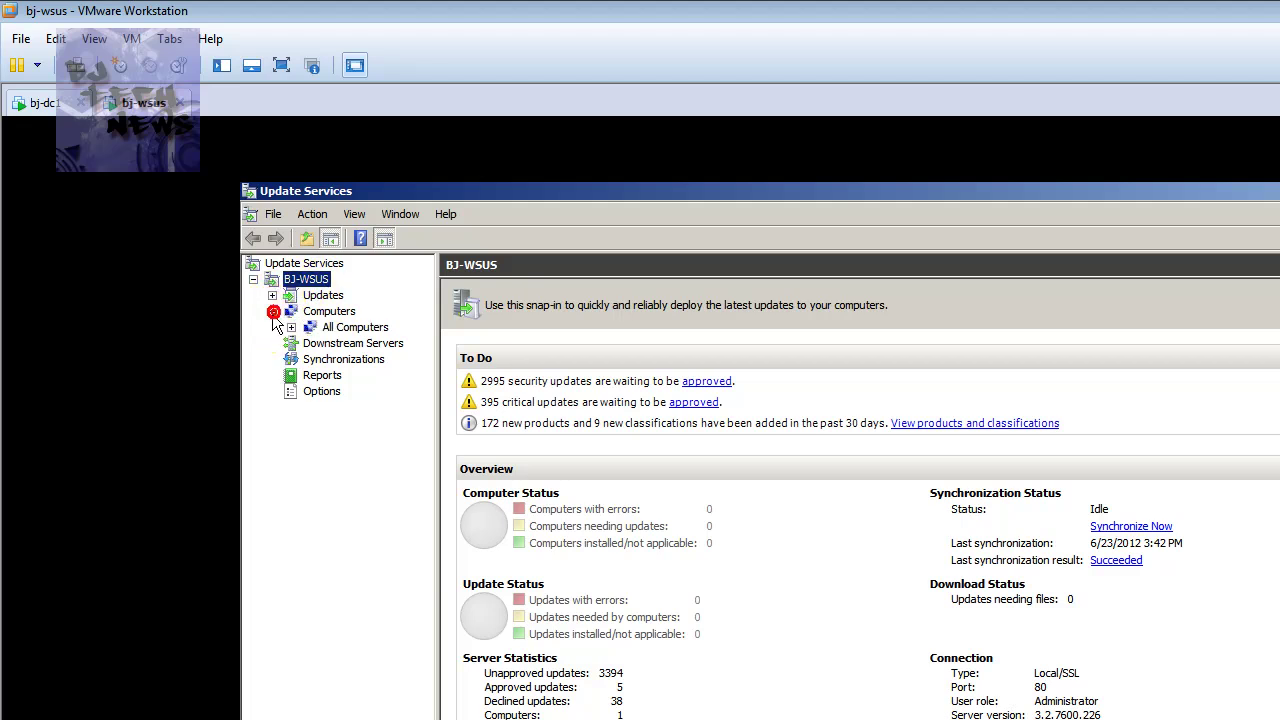
pyautogui.click(290, 327)
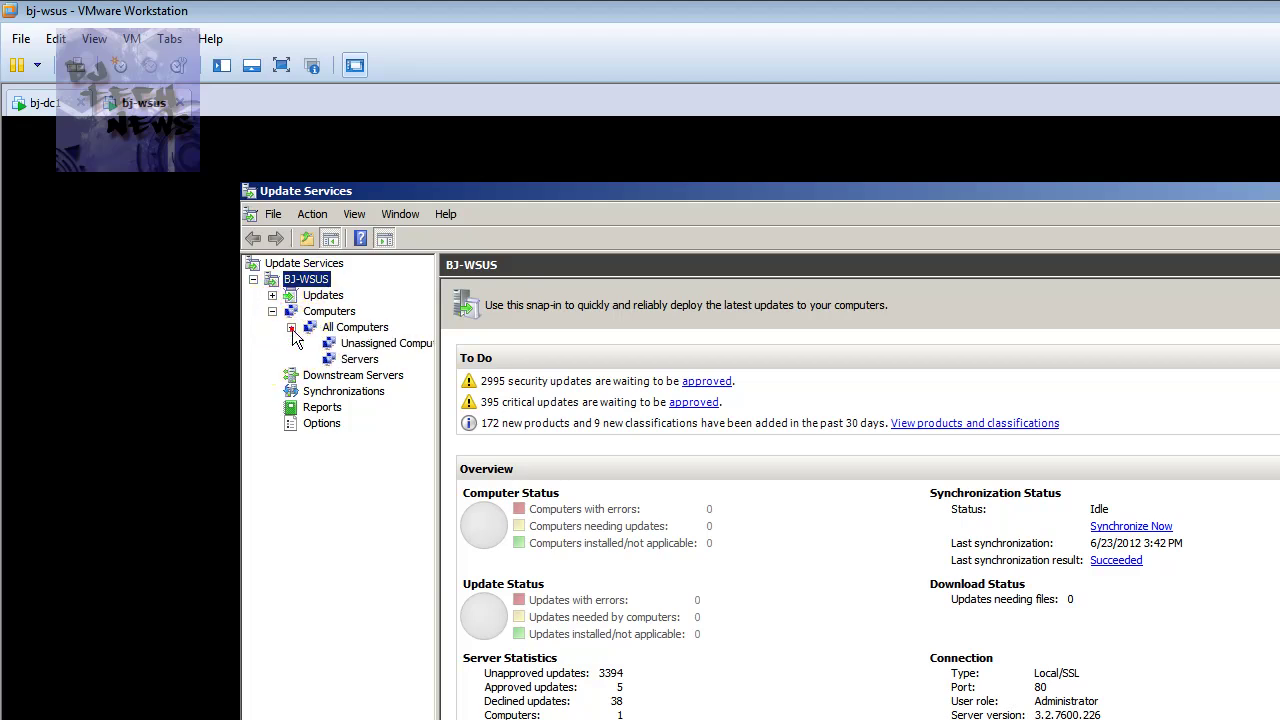
pyautogui.click(356, 343)
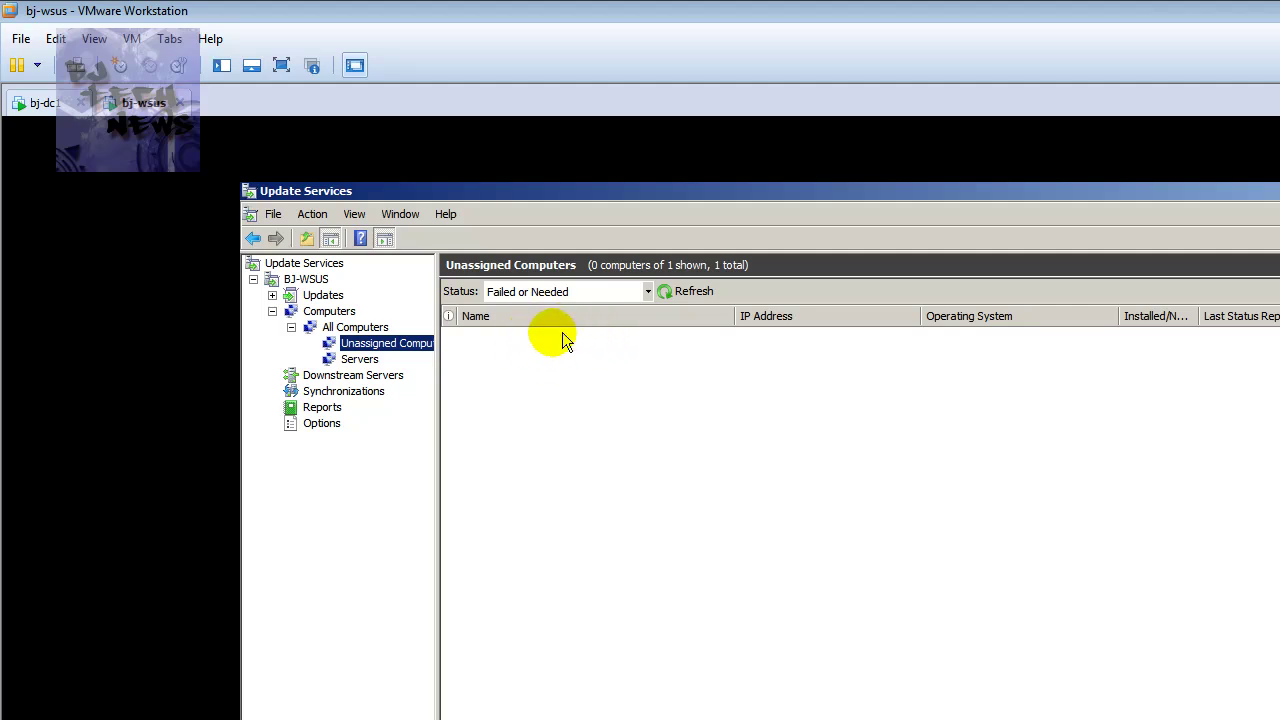
# Step: Filter the Unassigned Computers group by status Any, refresh the list, and select bj-wsus.bjtech.local
pyautogui.click(642, 293)
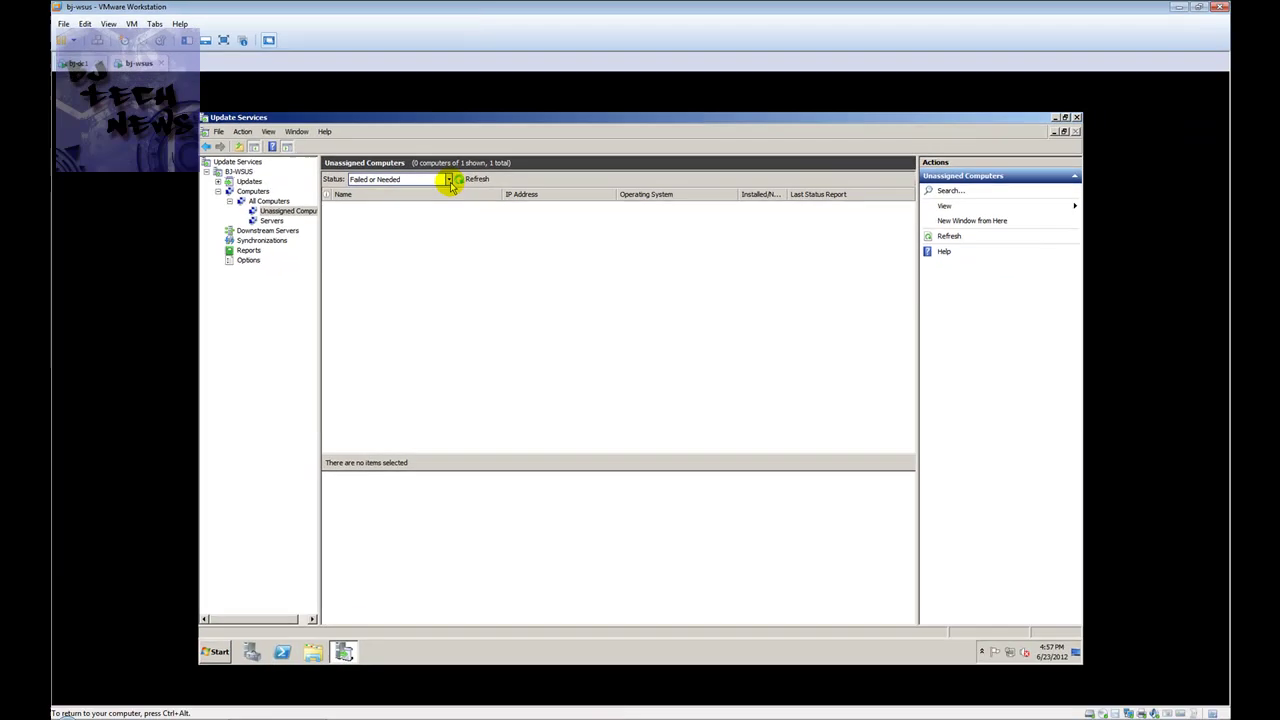
pyautogui.click(449, 179)
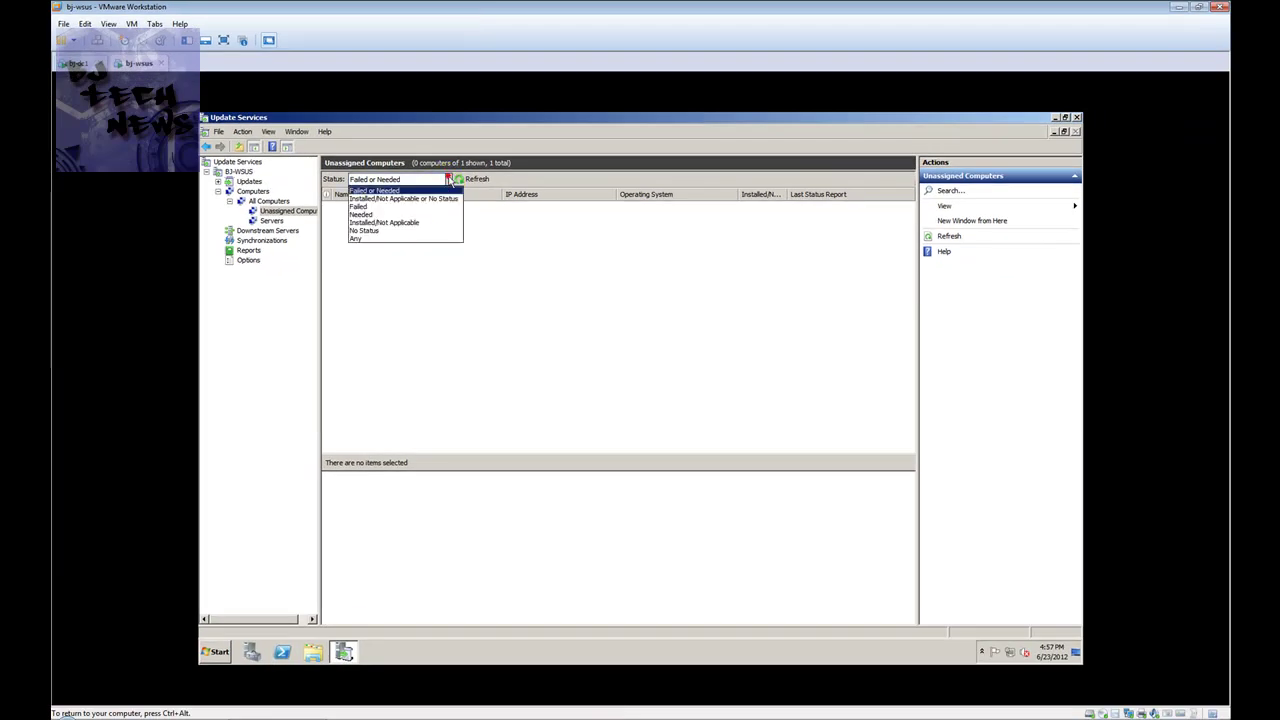
pyautogui.click(381, 238)
pyautogui.click(466, 180)
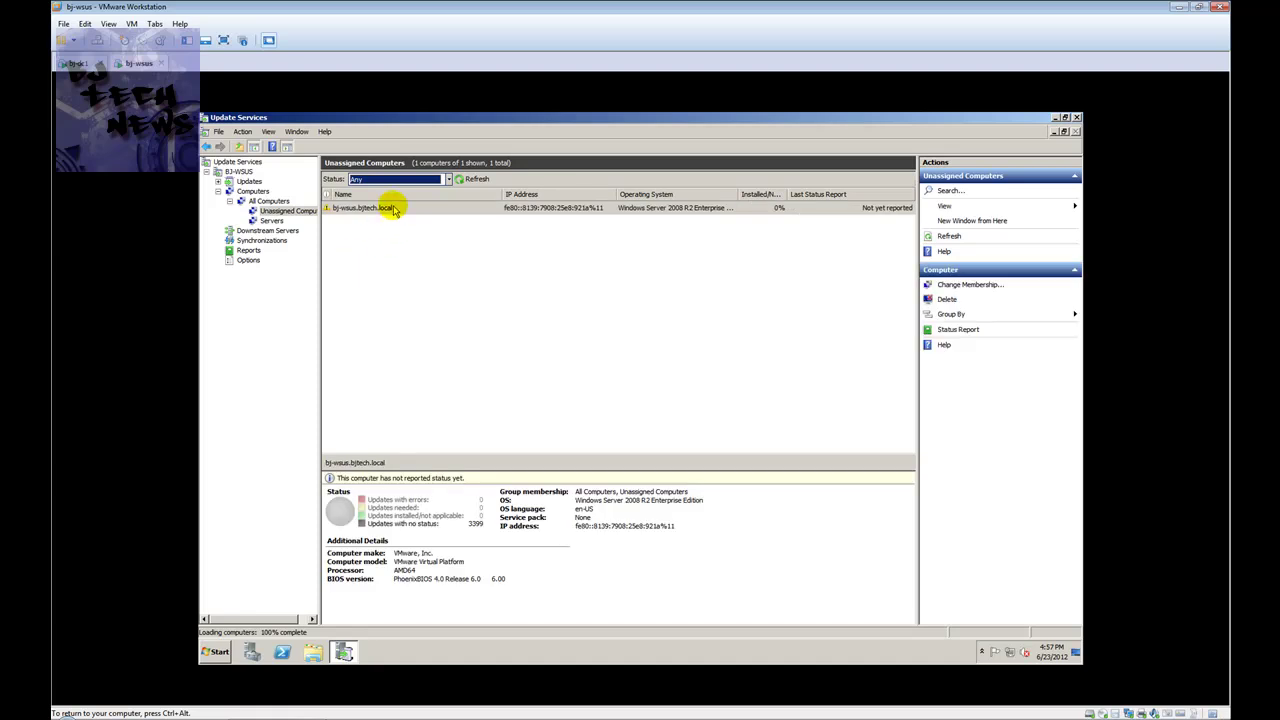
pyautogui.click(390, 207)
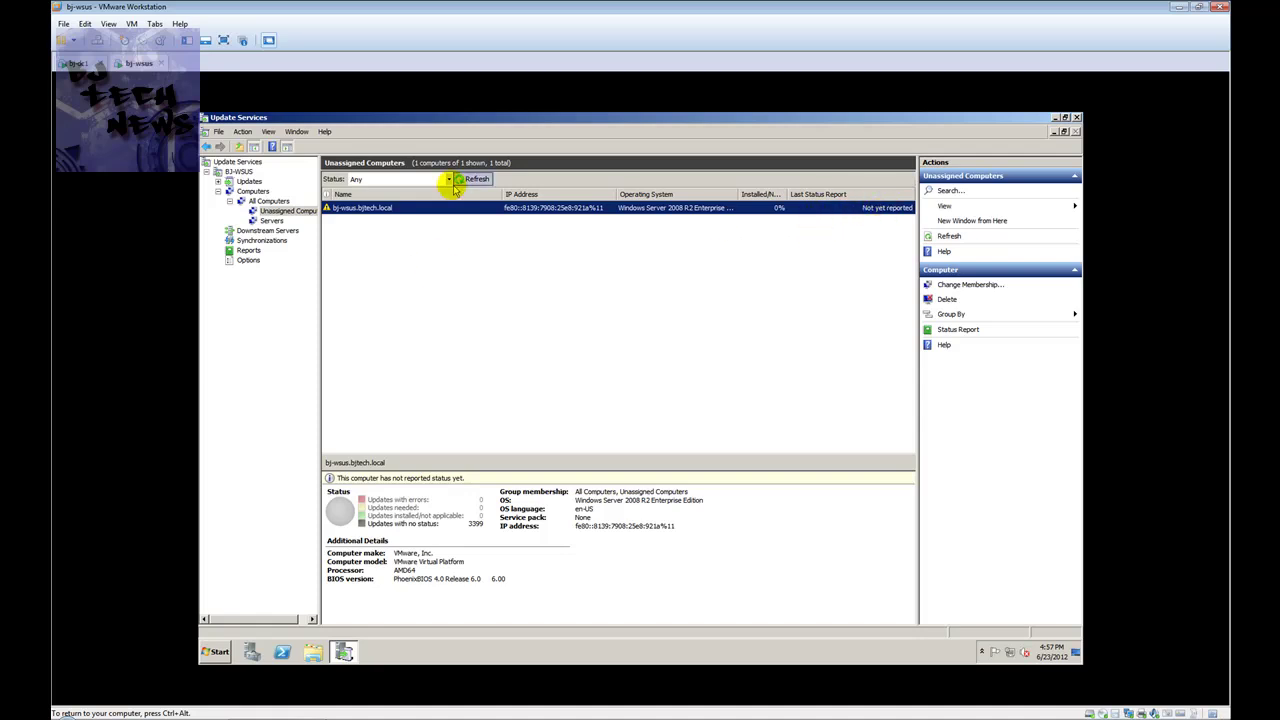
# Step: Change the group membership of bj-wsus.bjtech.local to the Servers computer group
pyautogui.rightClick(358, 216)
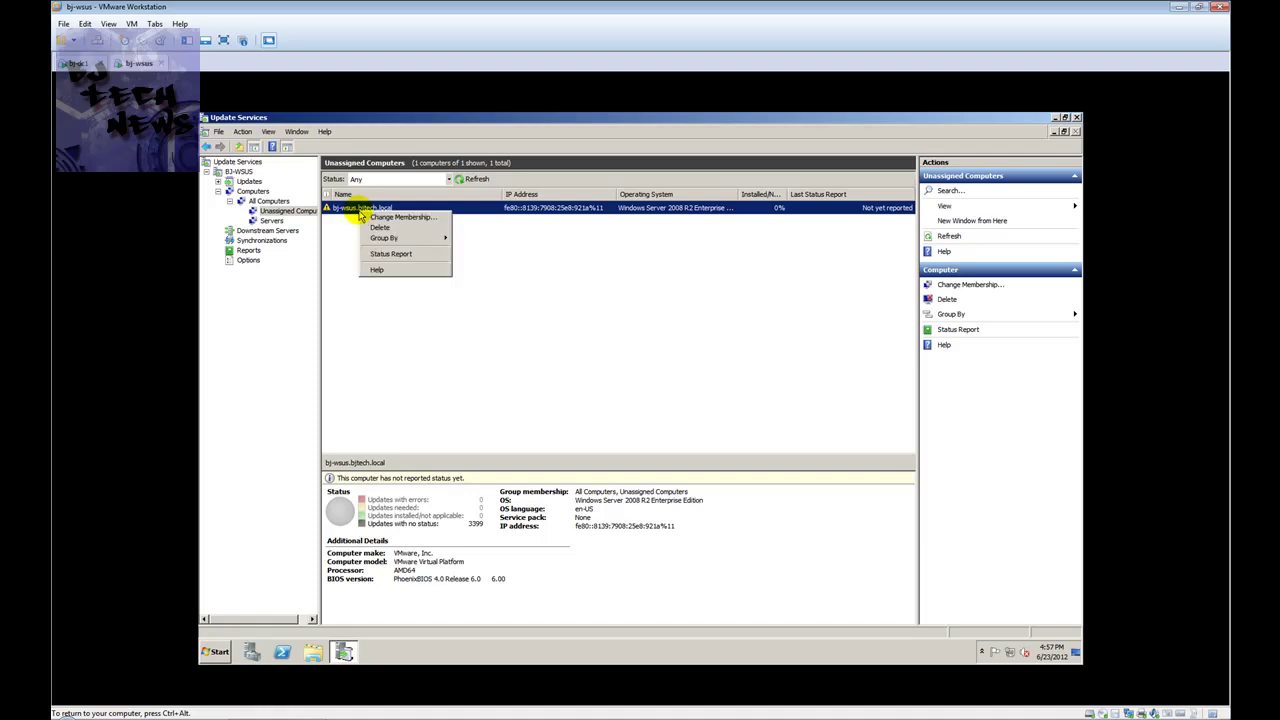
pyautogui.click(381, 220)
pyautogui.click(561, 321)
pyautogui.click(667, 468)
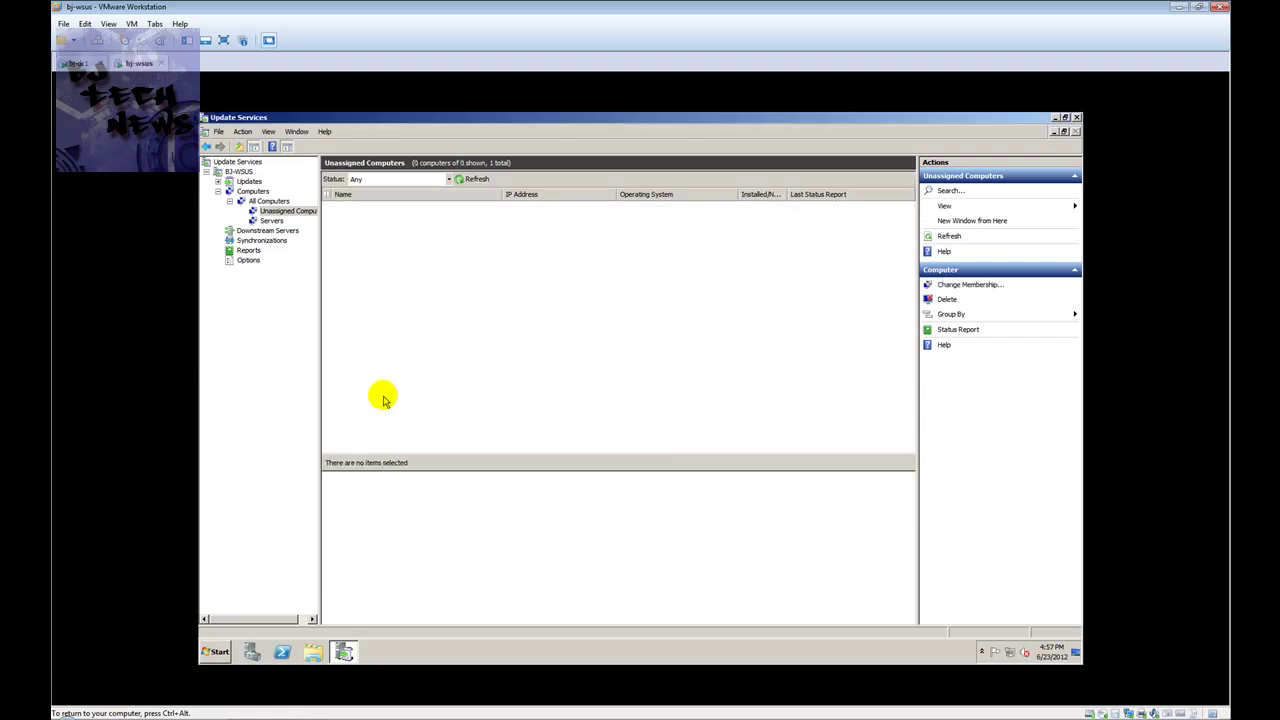
# Step: Display the Servers group with status Any, refresh it, and select bj-wsus.bjtech.local
pyautogui.click(276, 222)
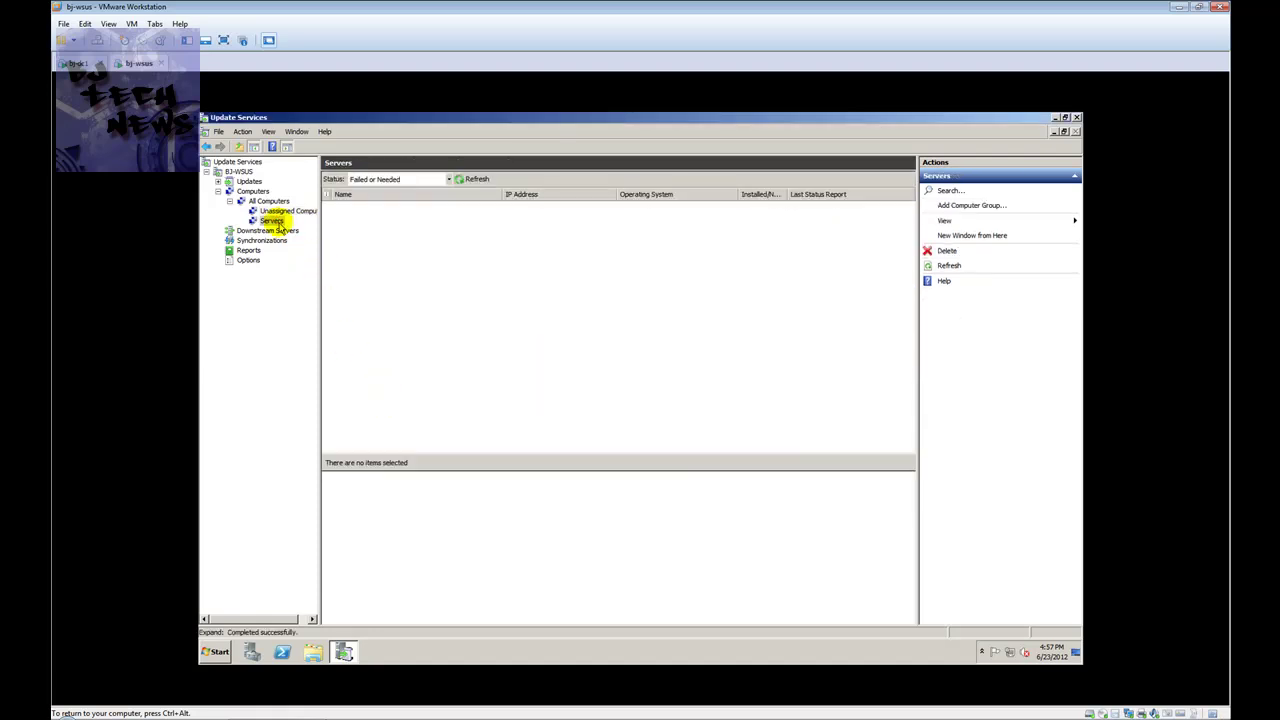
pyautogui.click(451, 181)
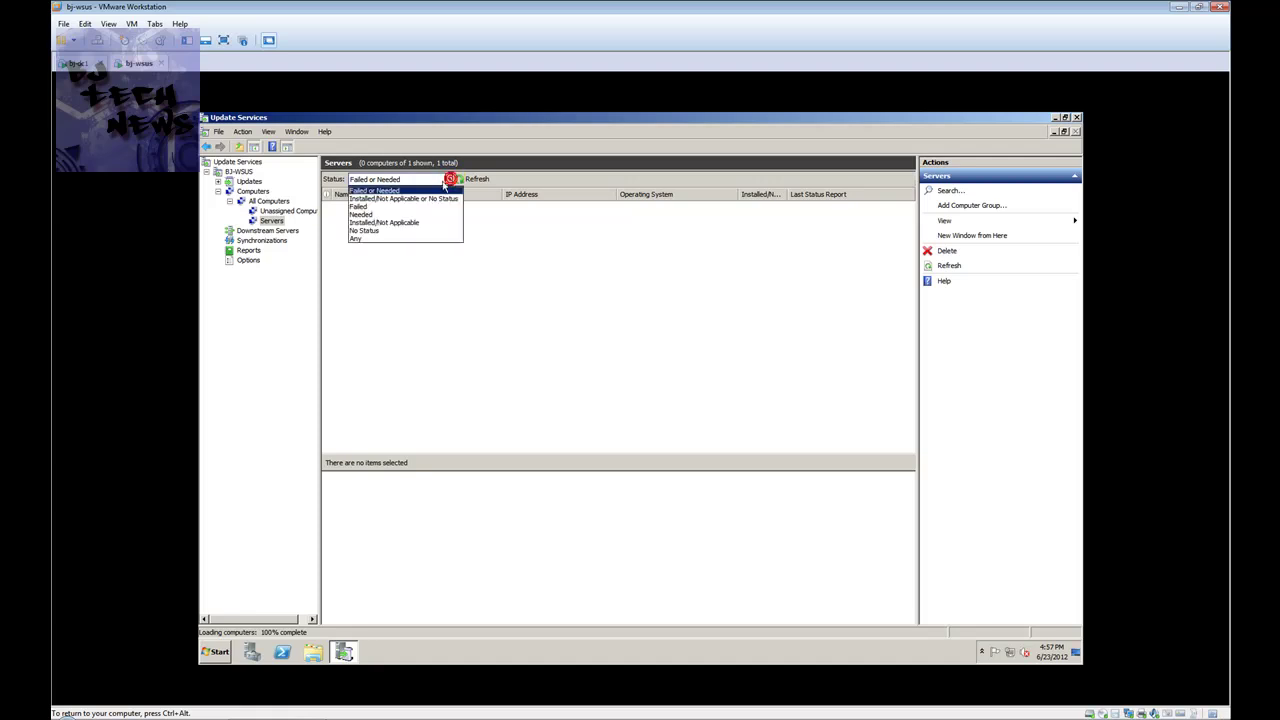
pyautogui.click(404, 238)
pyautogui.click(482, 179)
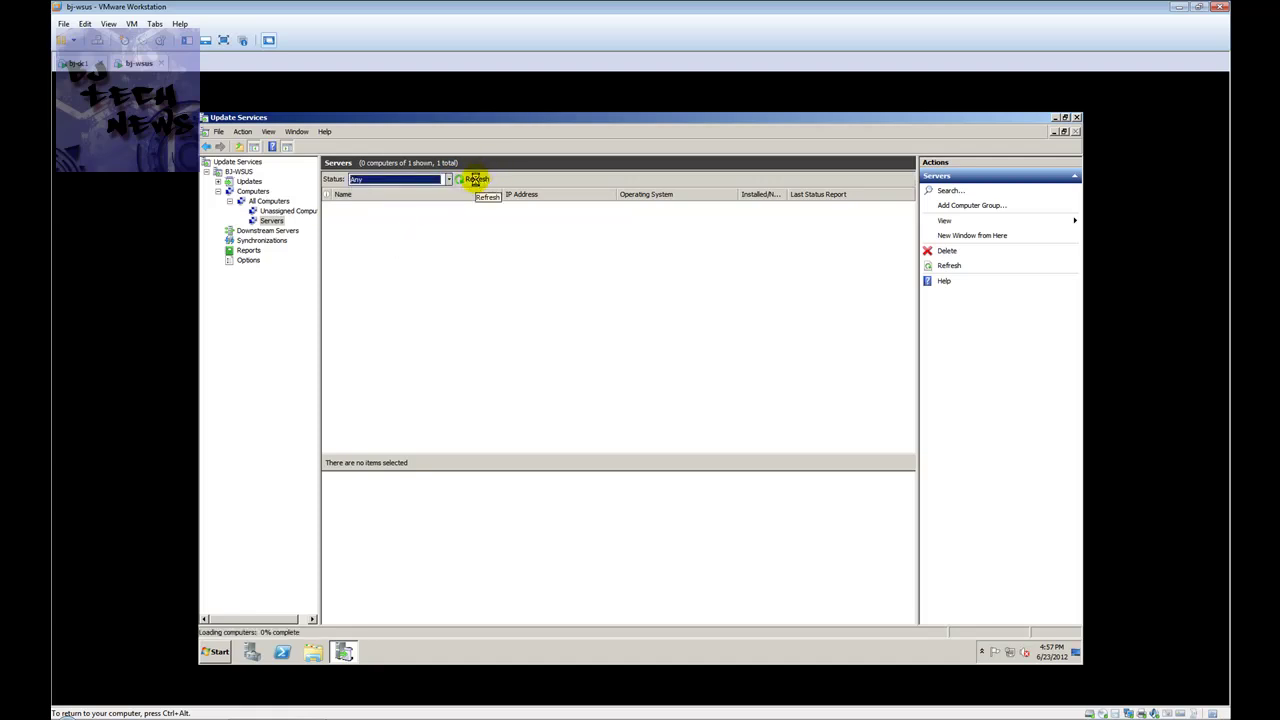
pyautogui.click(407, 210)
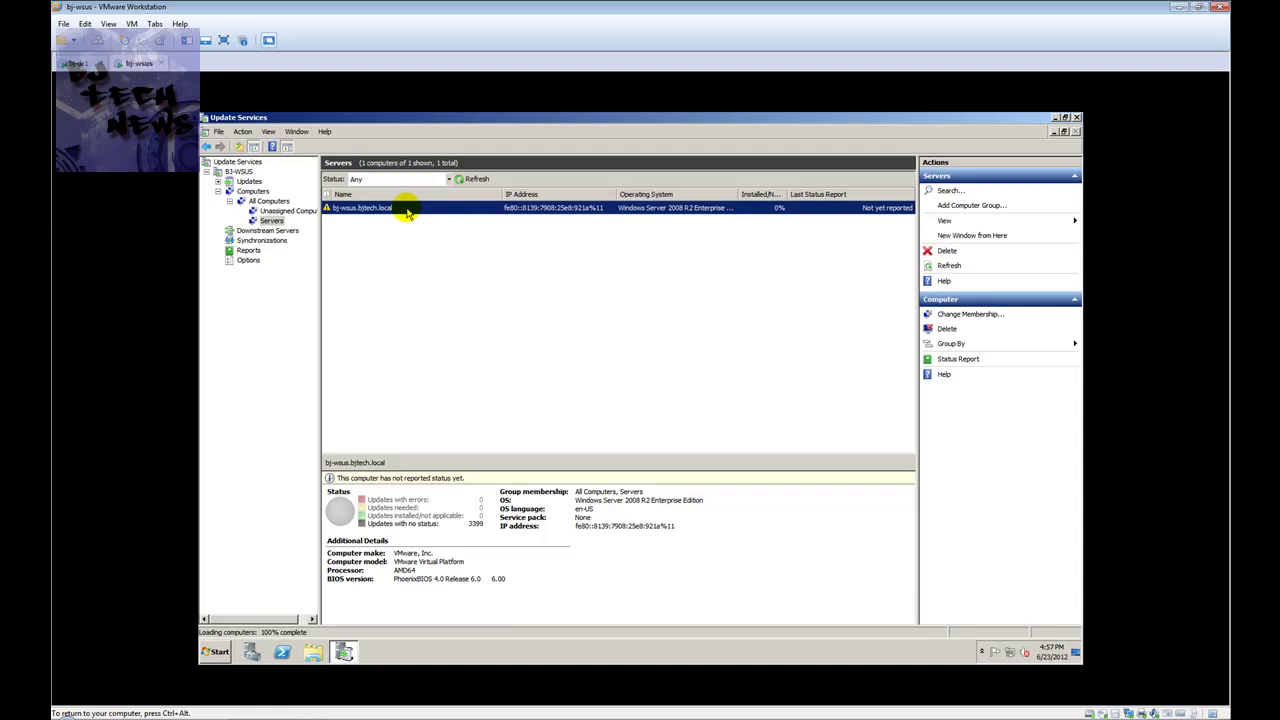
# Step: Open Windows Update from the computer's system properties and check for updates
pyautogui.click(212, 651)
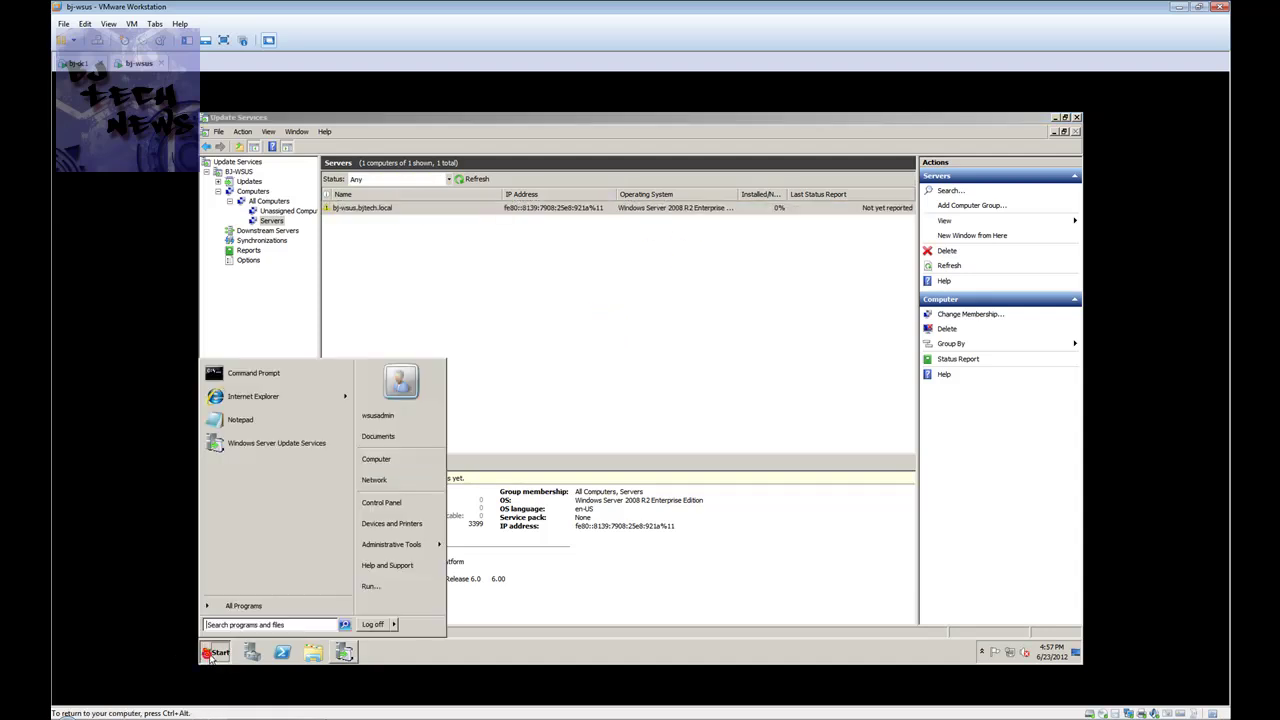
pyautogui.rightClick(407, 459)
pyautogui.click(435, 540)
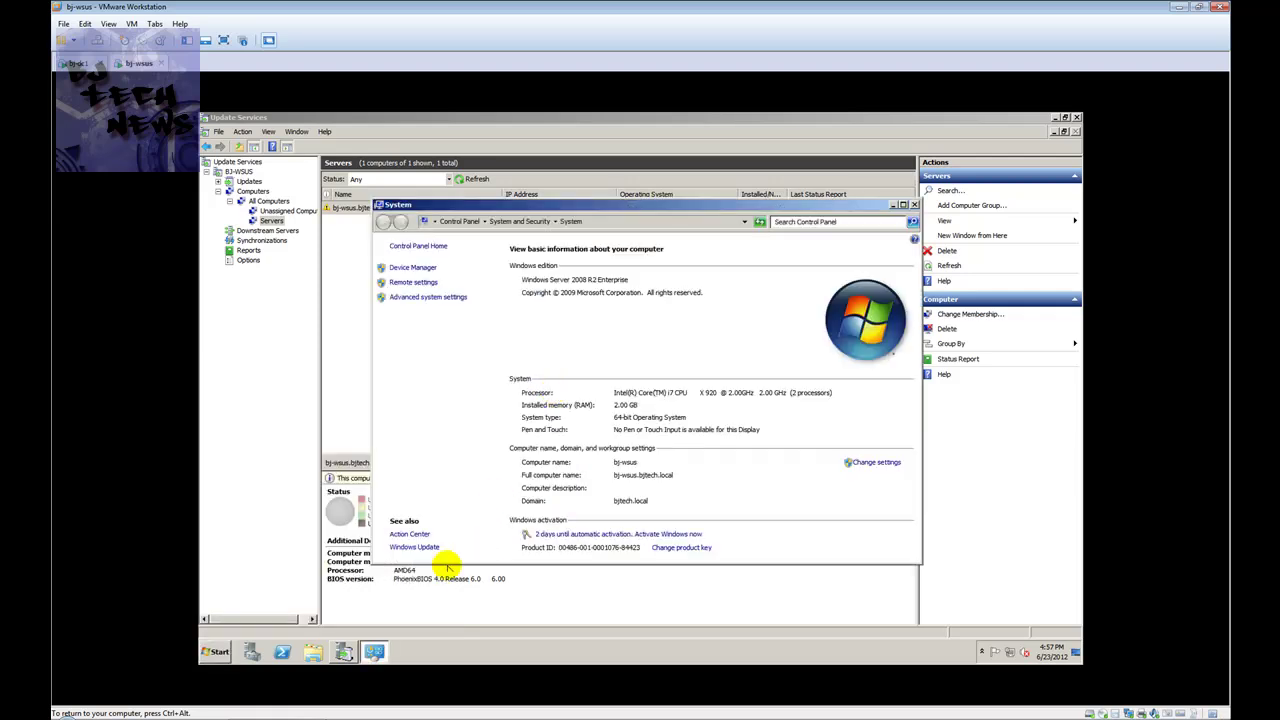
pyautogui.click(430, 547)
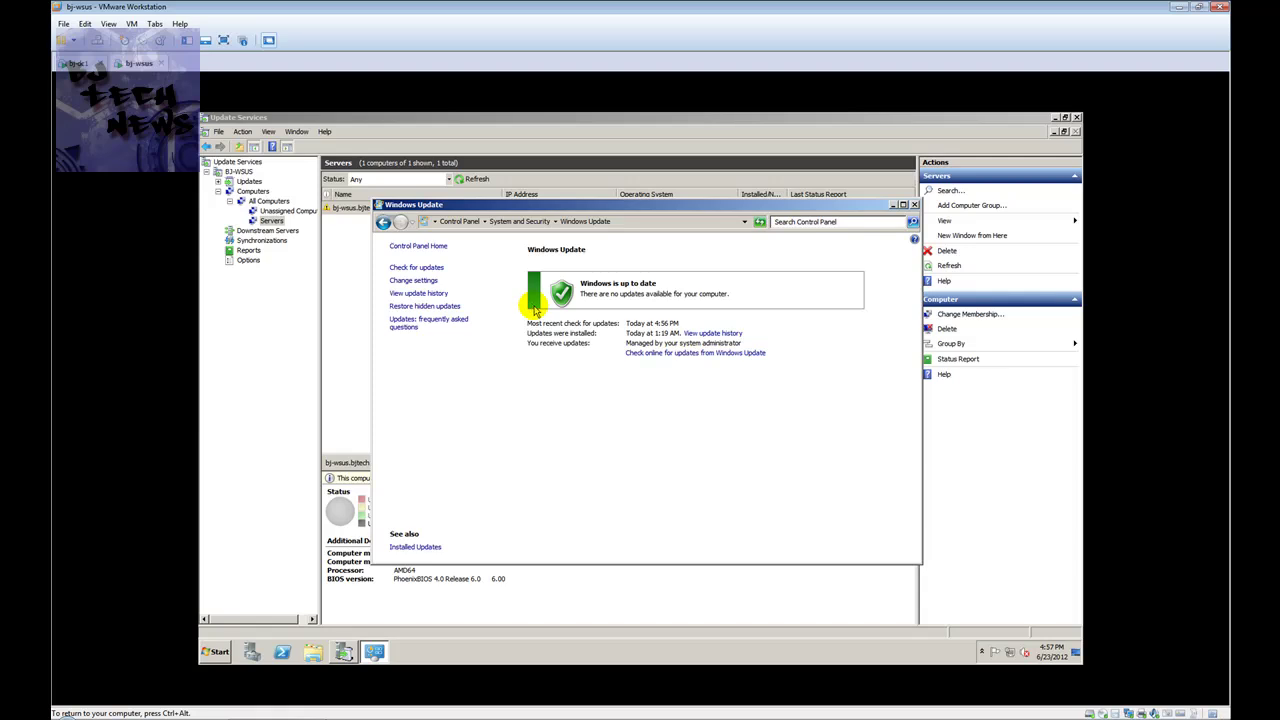
pyautogui.click(428, 268)
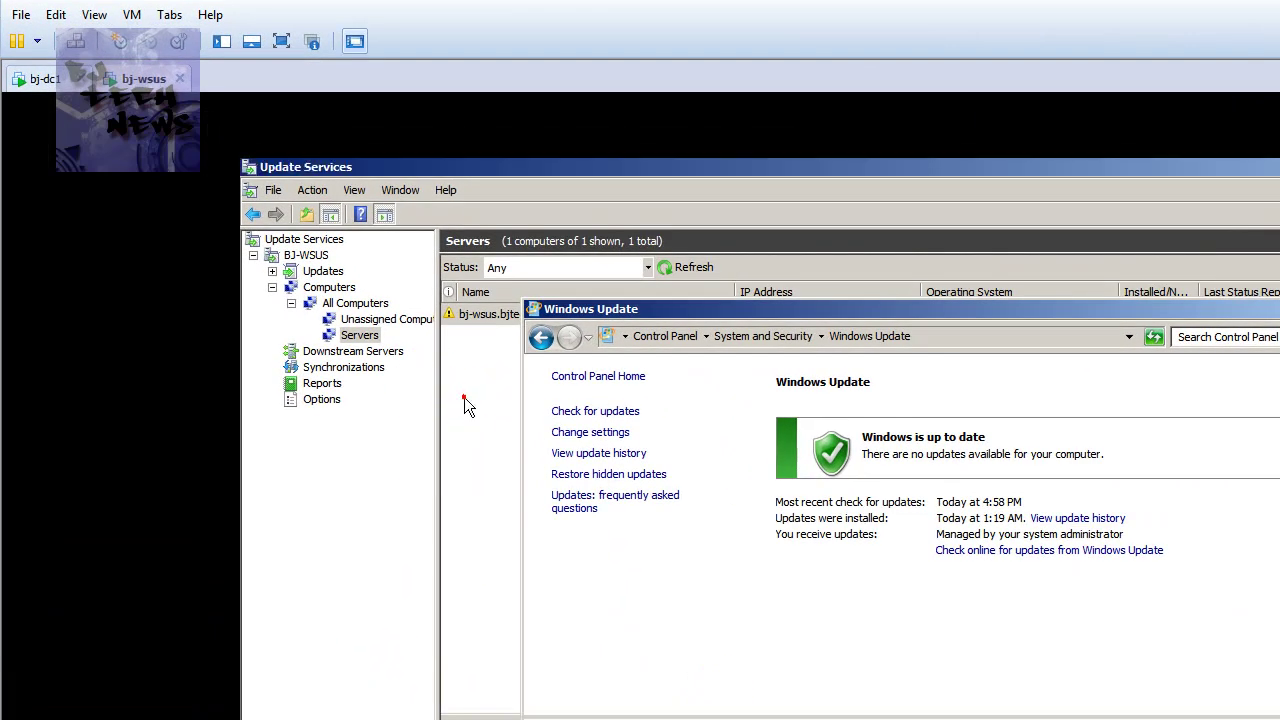
# Step: Close the Update Services console and the Windows Update window
pyautogui.click(464, 397)
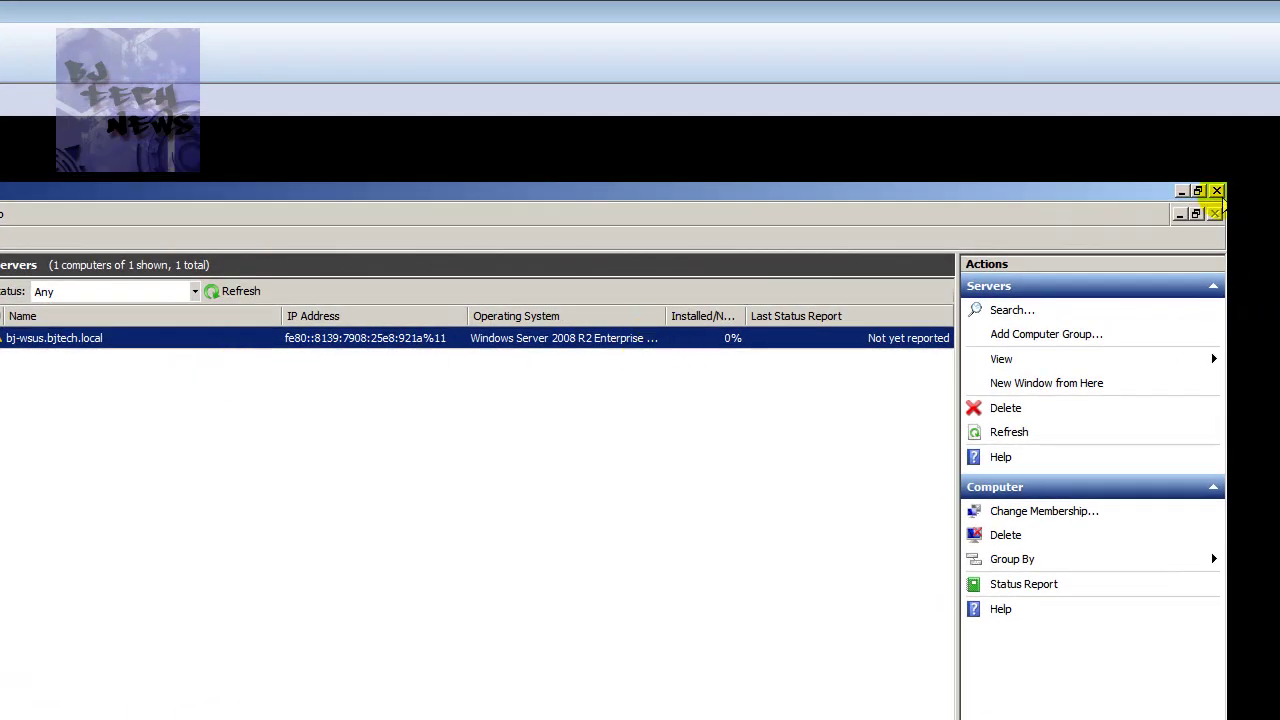
pyautogui.click(1216, 190)
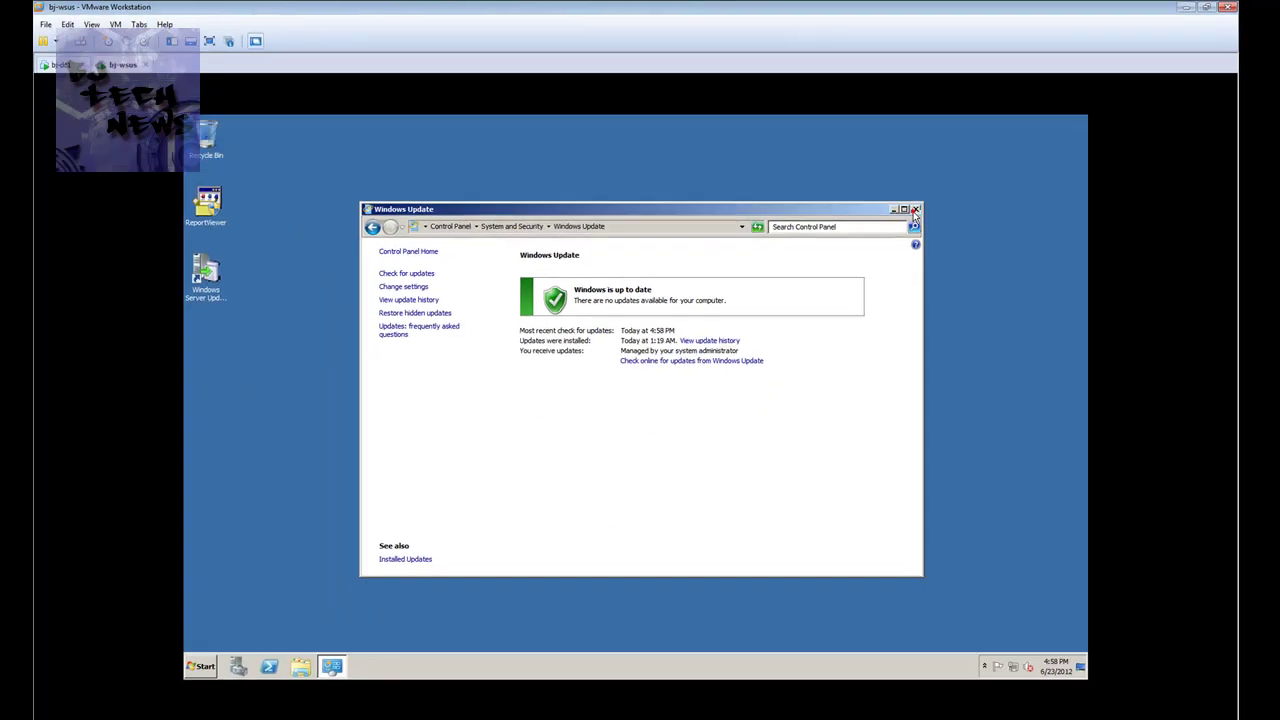
pyautogui.click(914, 210)
# Step: Restart the WSUS server with the shutdown reason Hardware: Maintenance (Planned)
pyautogui.click(197, 667)
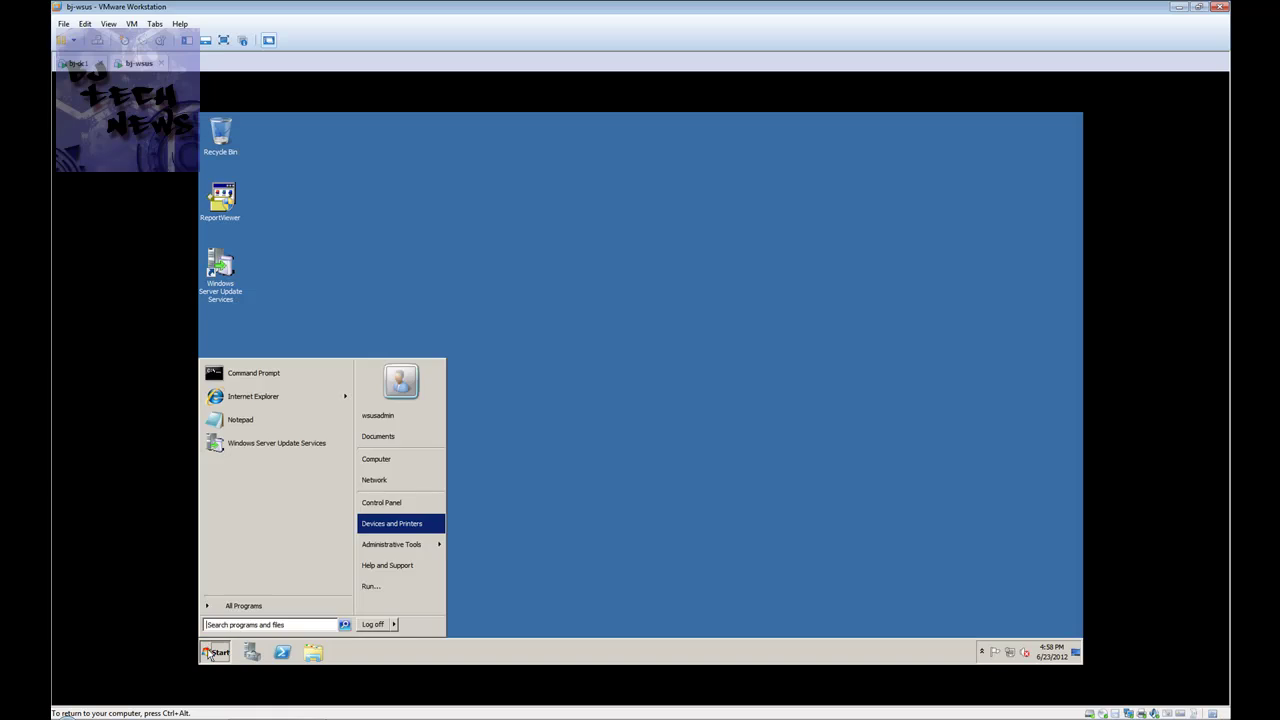
pyautogui.click(394, 624)
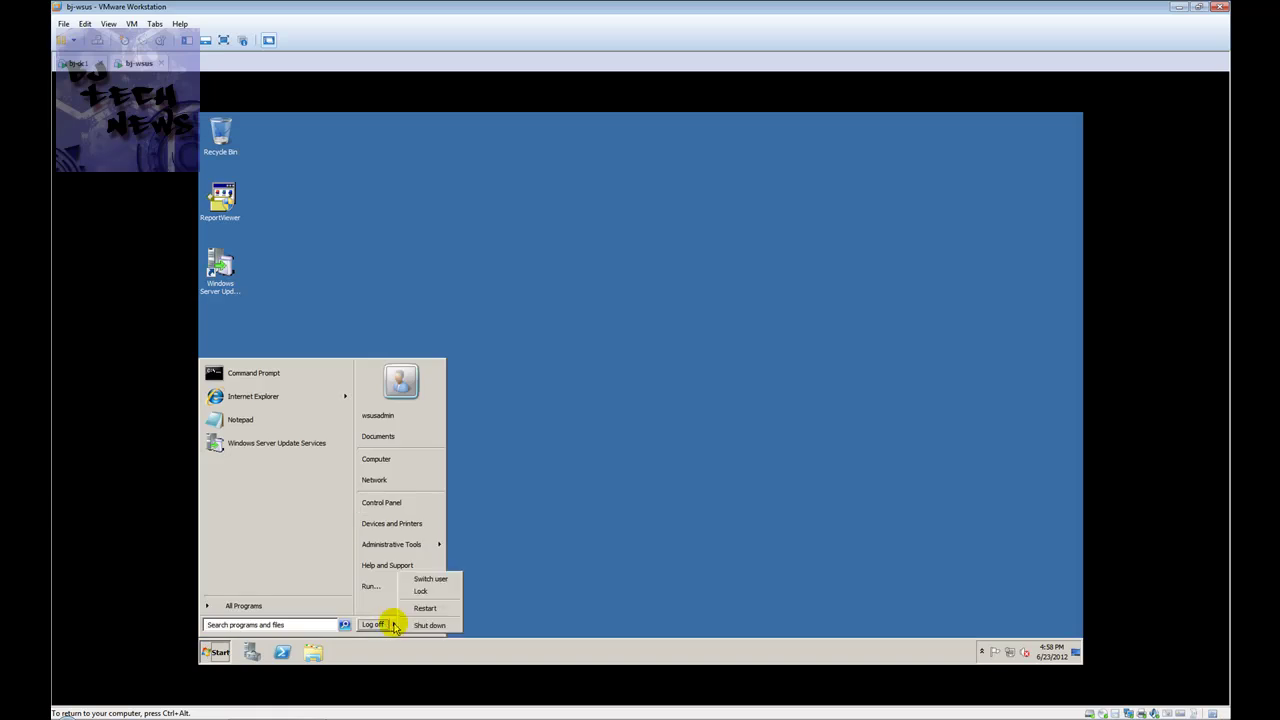
pyautogui.click(426, 609)
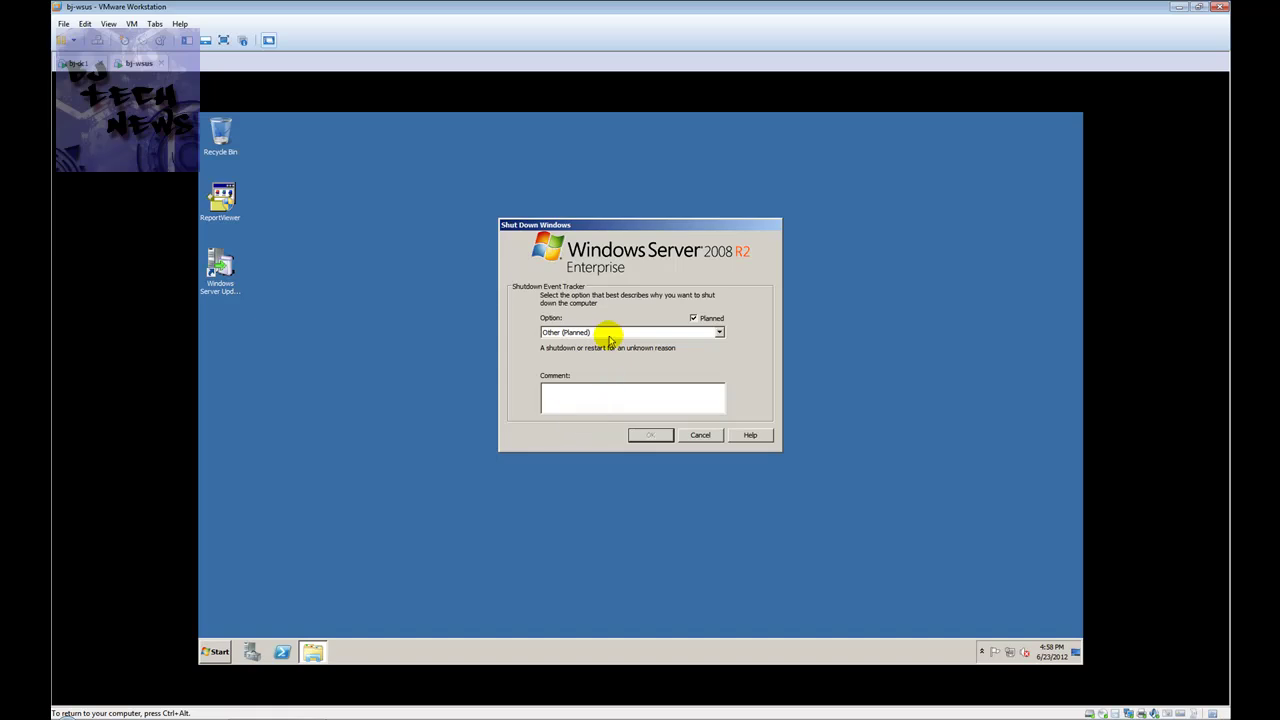
pyautogui.click(609, 334)
pyautogui.click(606, 347)
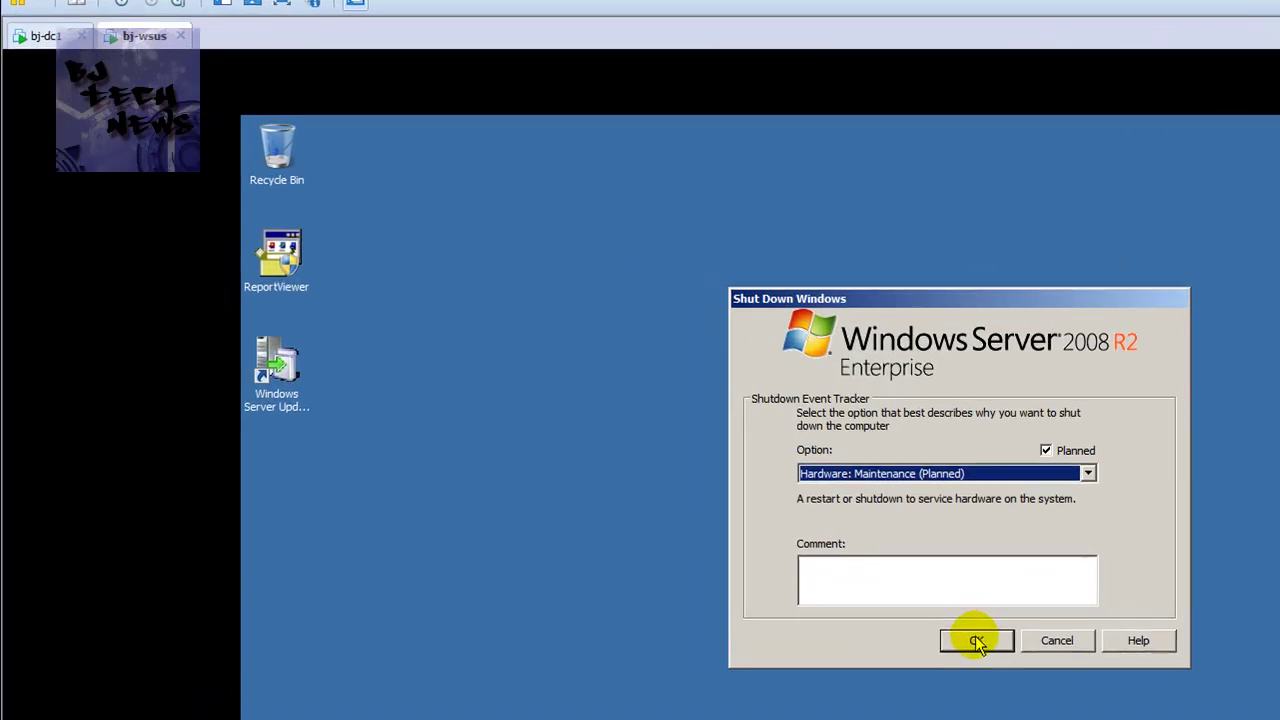
pyautogui.click(977, 640)
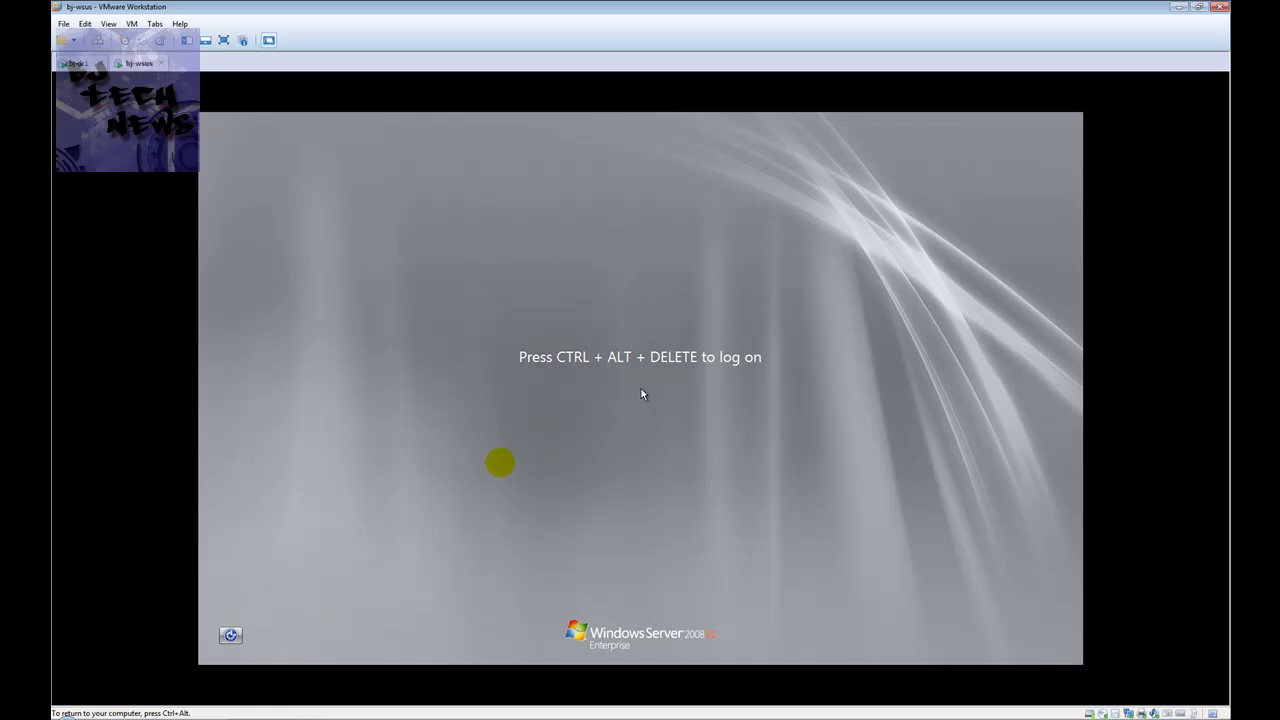
# Step: Log back on to the WSUS server's BJTECH domain account by entering the account password
pyautogui.hotkey('ctrl', 'alt')
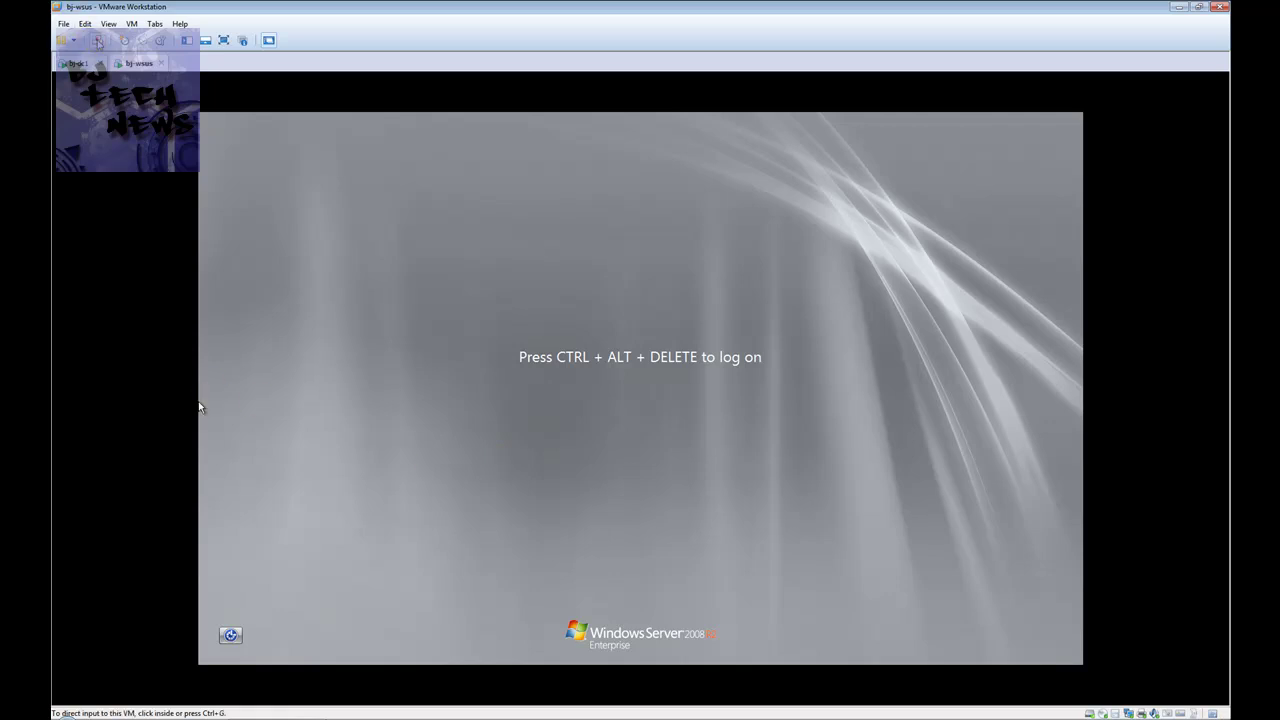
pyautogui.click(783, 386)
pyautogui.press('ctrl+alt+Insert')
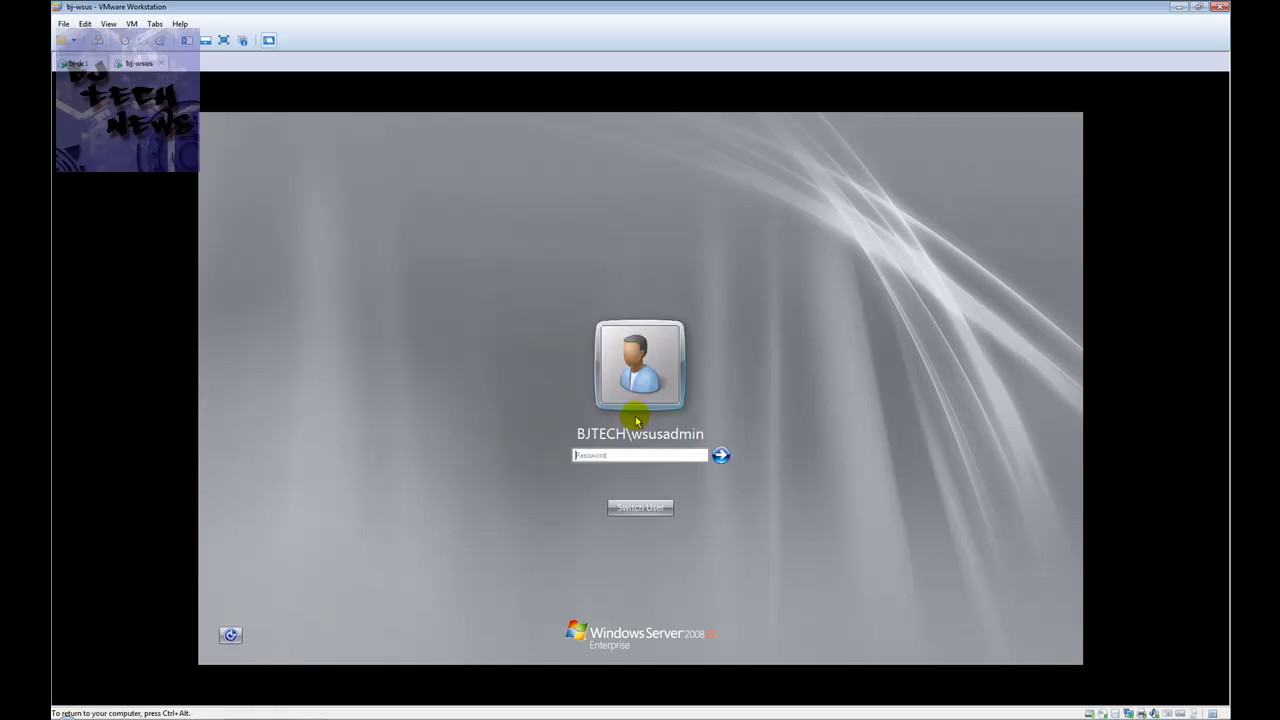
pyautogui.click(635, 455)
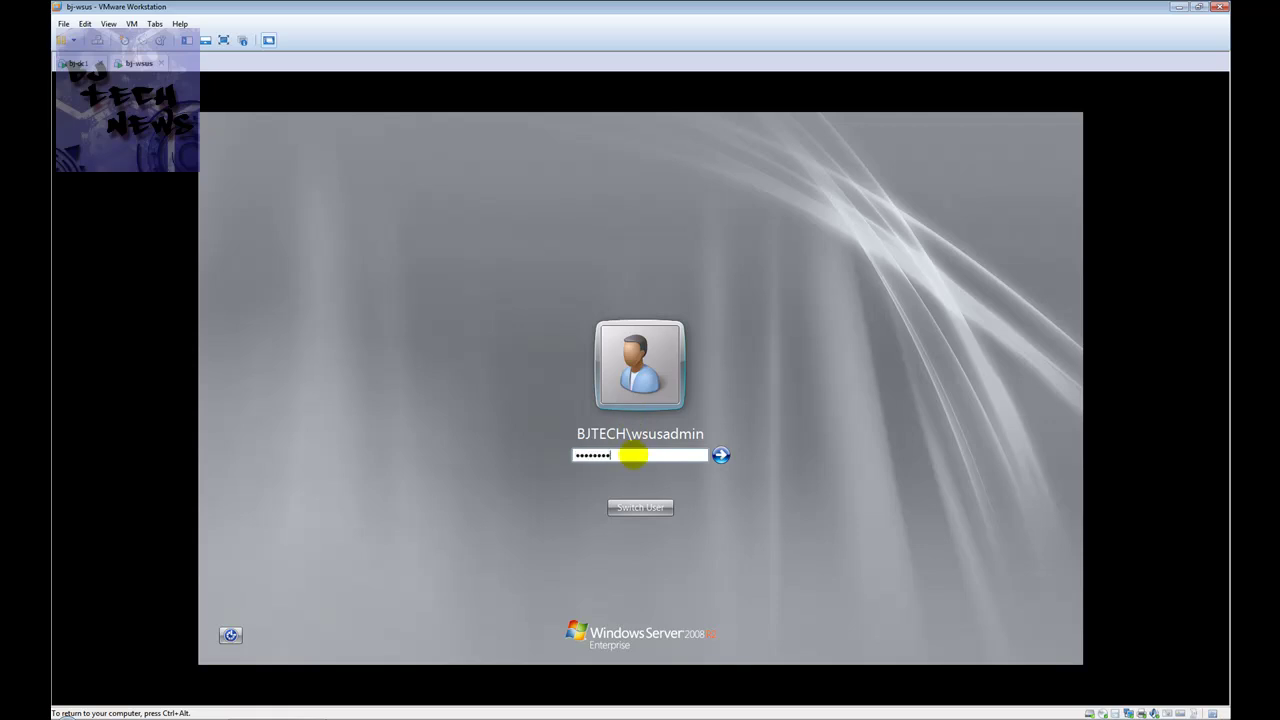
pyautogui.press('Return')
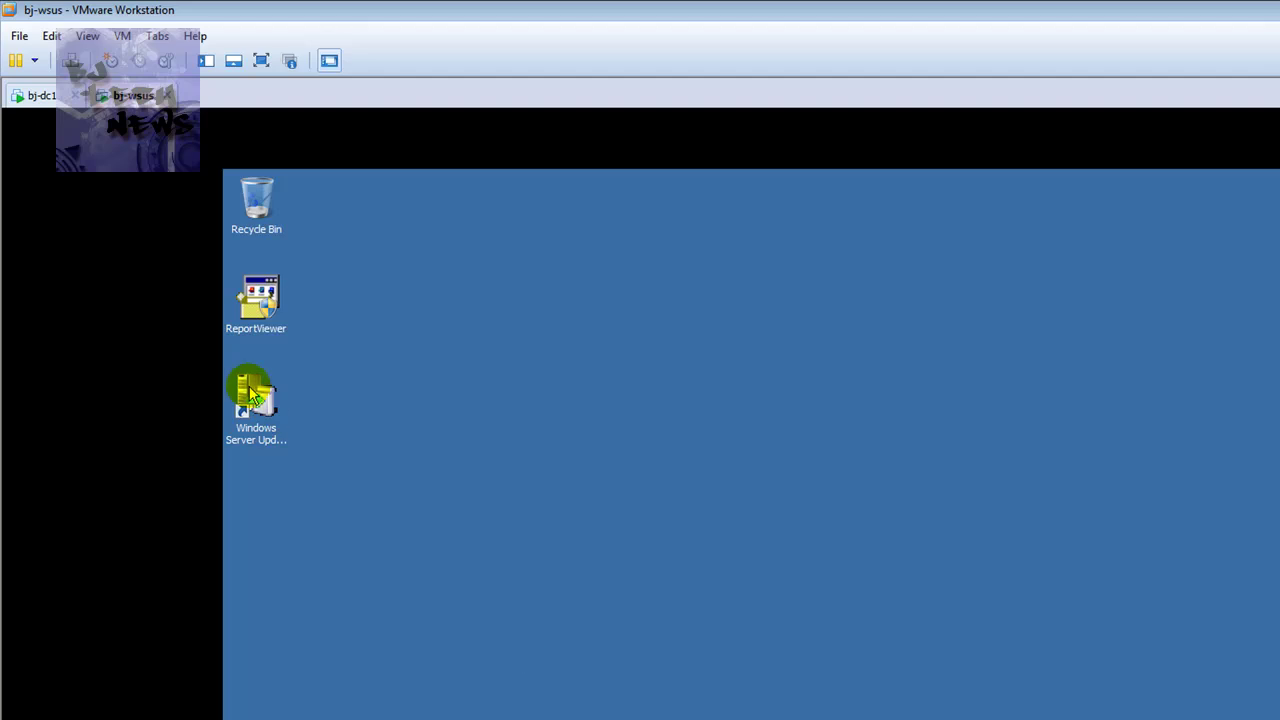
# Step: Reopen the Windows Server Update Services console, allow it to make changes, and refresh the Servers group list
pyautogui.doubleClick(258, 402)
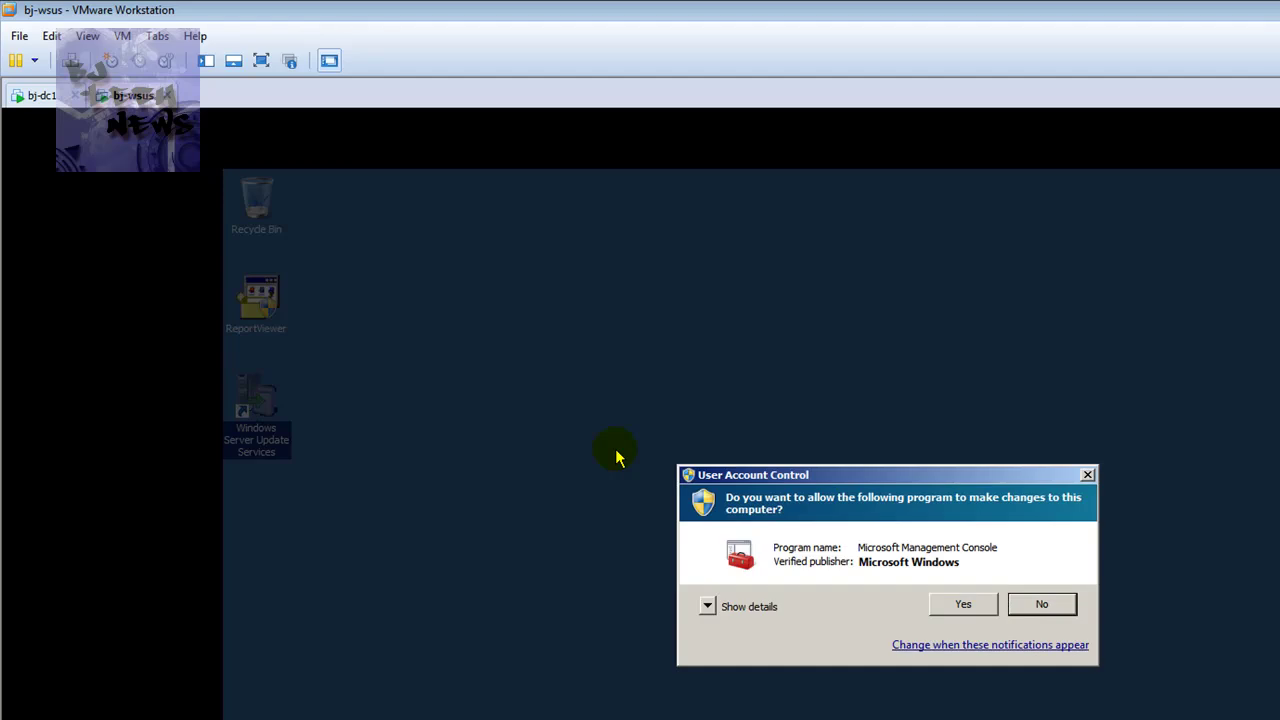
pyautogui.click(955, 604)
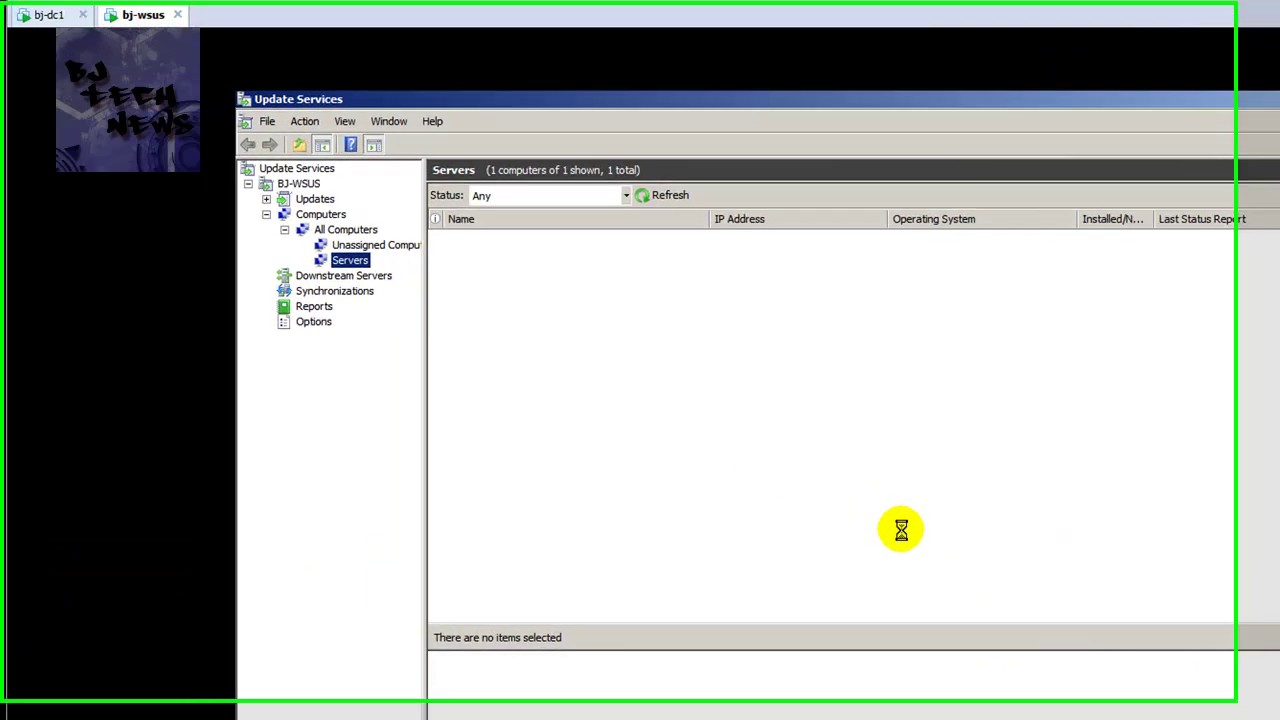
pyautogui.click(710, 250)
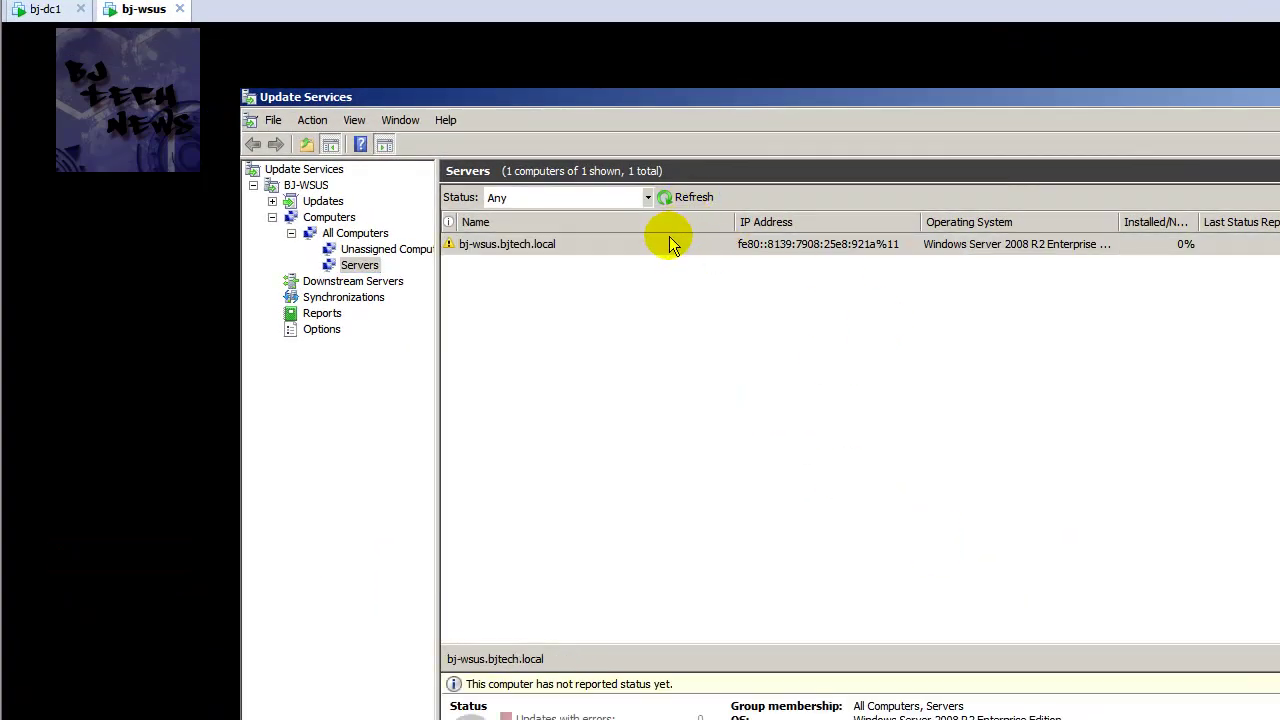
pyautogui.click(672, 245)
pyautogui.click(688, 198)
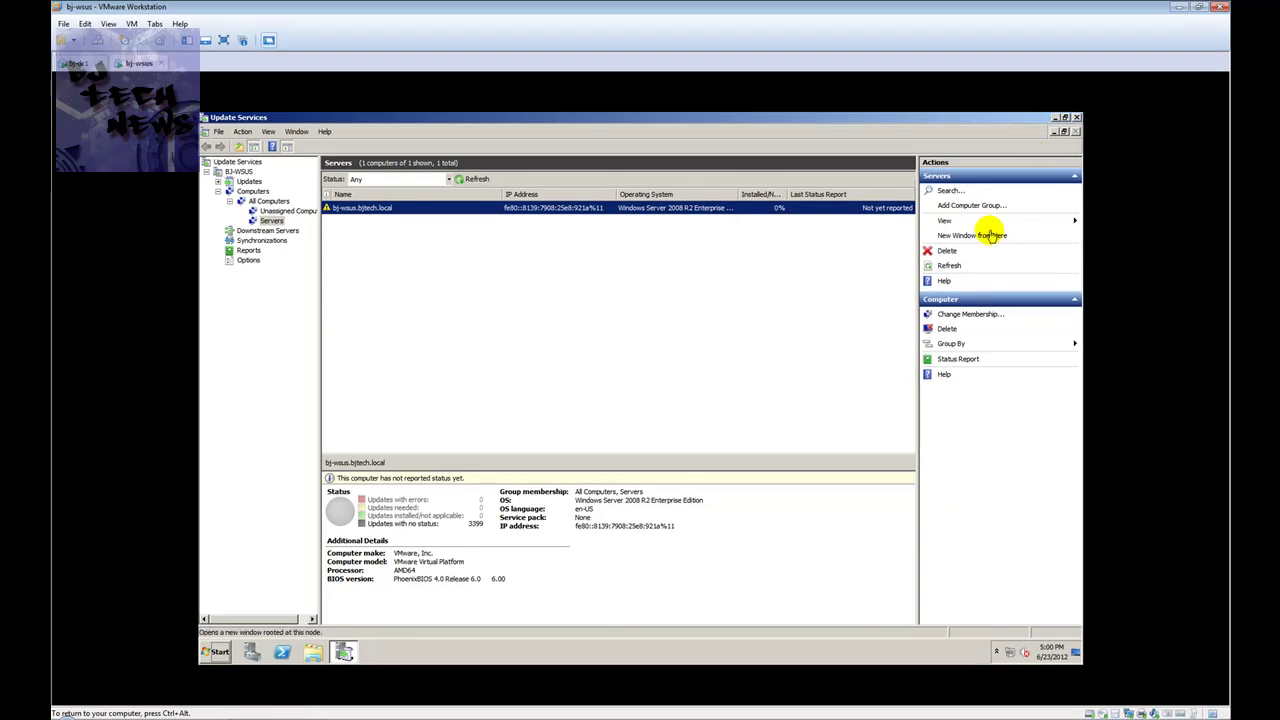
# Step: Open the computer's system properties and go to Windows Update to examine how updates are received
pyautogui.click(215, 655)
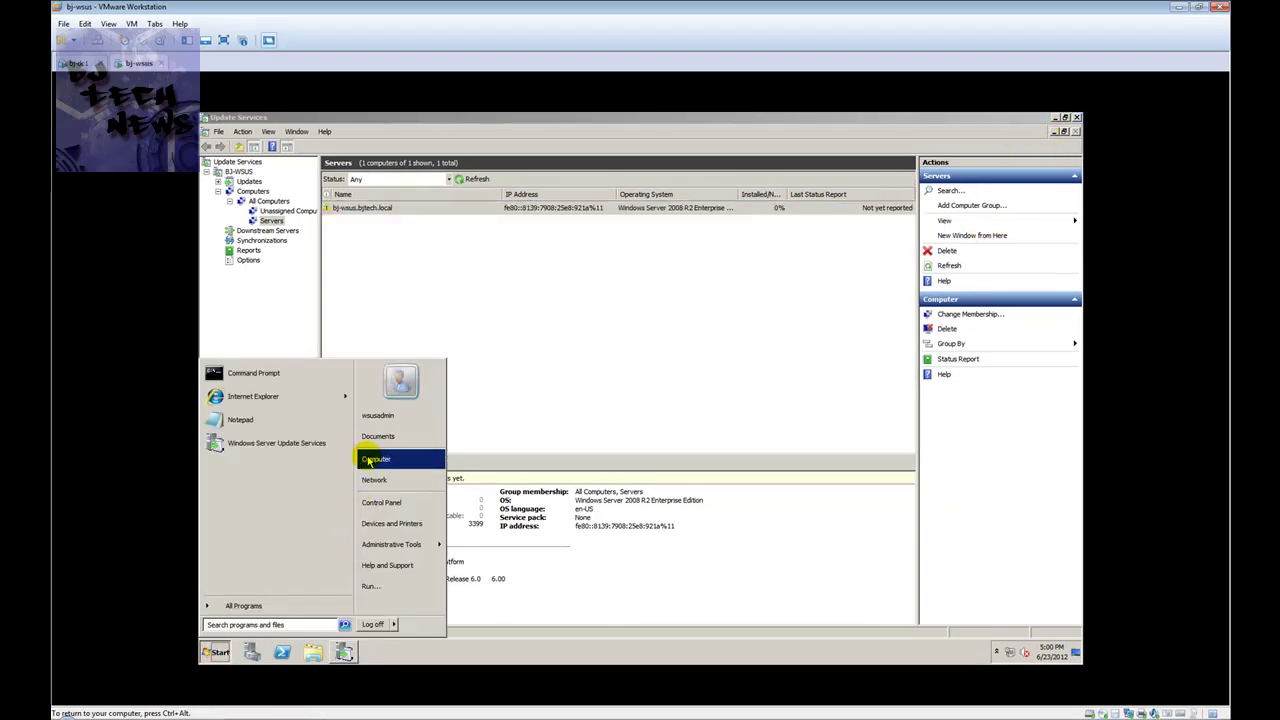
pyautogui.rightClick(370, 461)
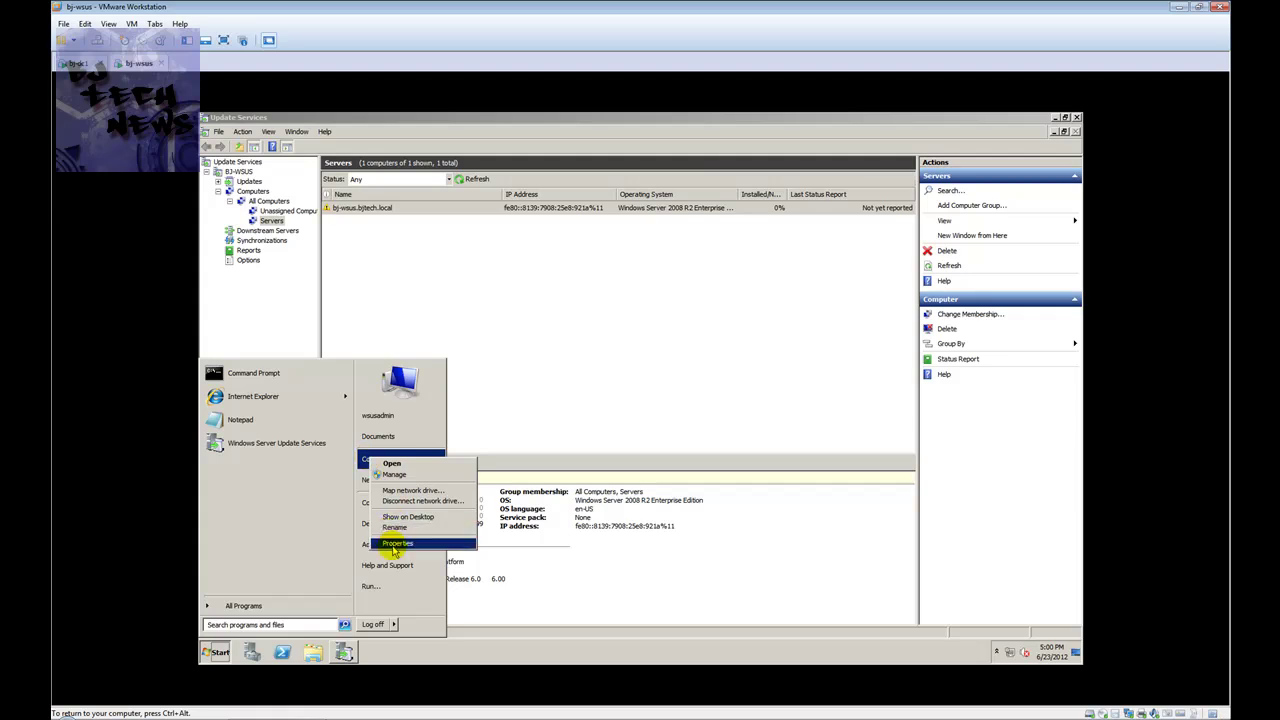
pyautogui.press('Escape')
pyautogui.moveTo(391, 544)
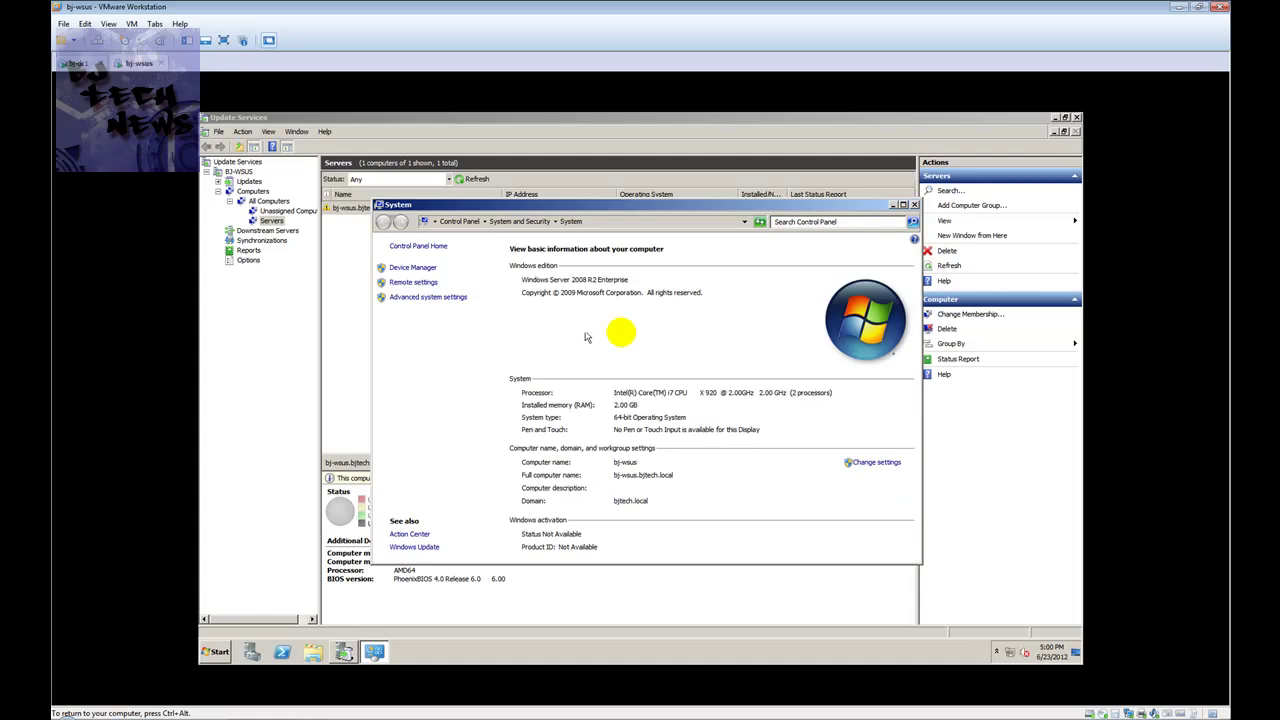
pyautogui.click(422, 546)
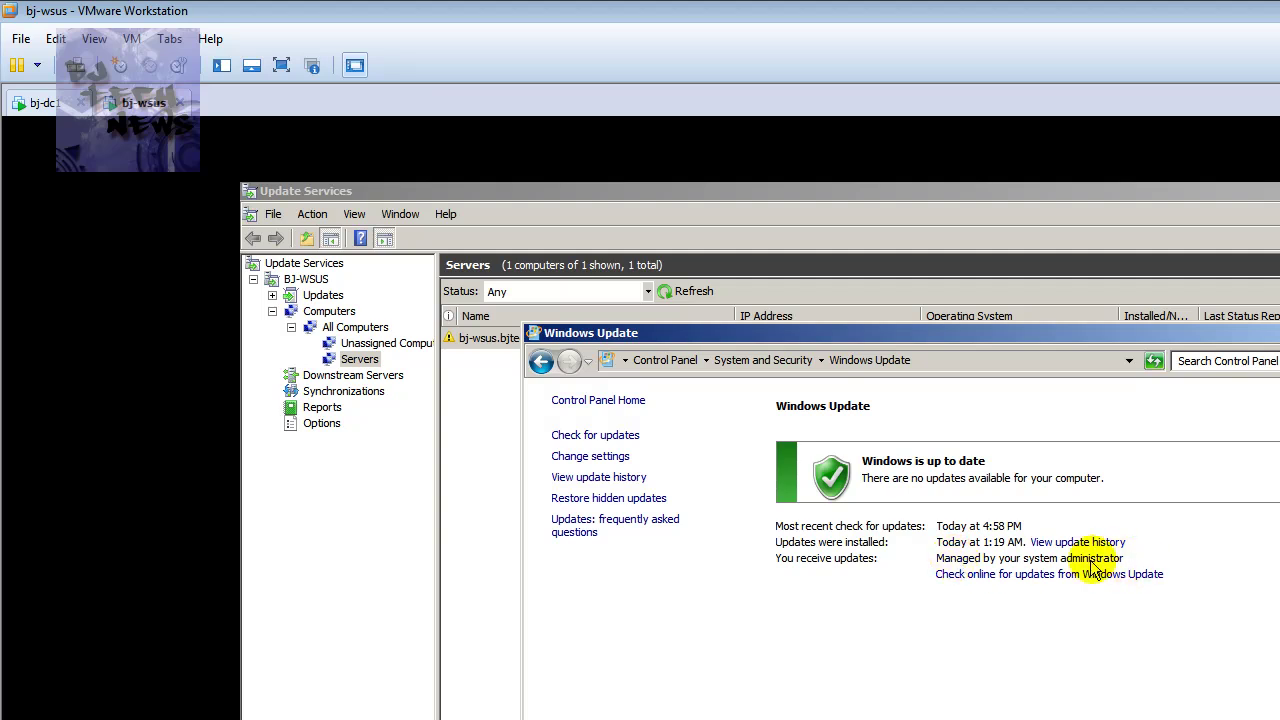
# Step: Review the policy-managed update installation settings, return to Windows Update, and check for updates again
pyautogui.click(611, 456)
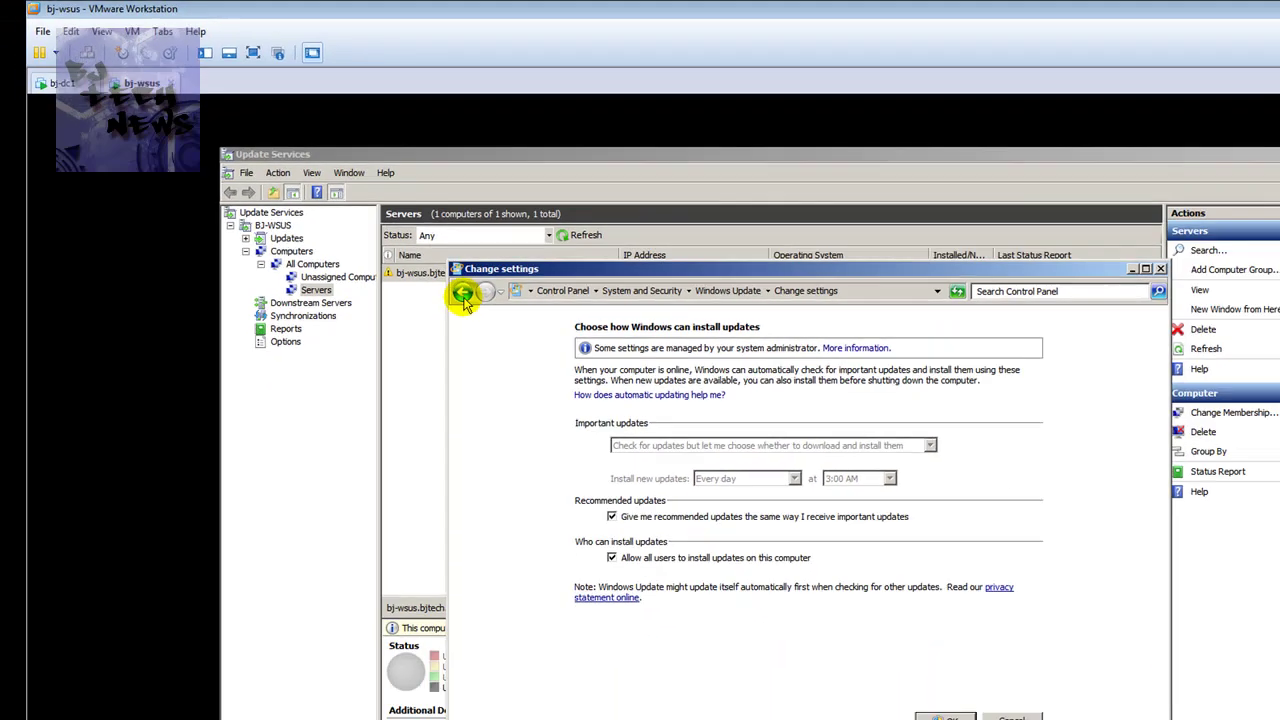
pyautogui.click(541, 361)
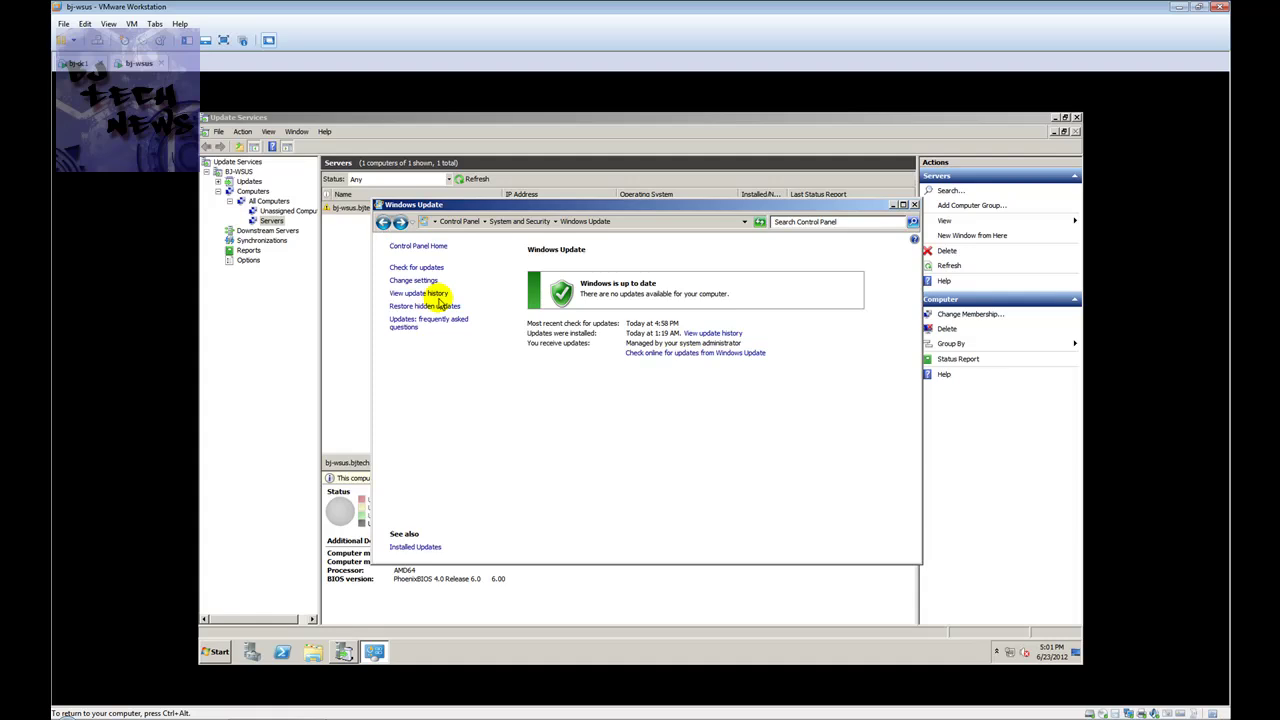
pyautogui.click(433, 268)
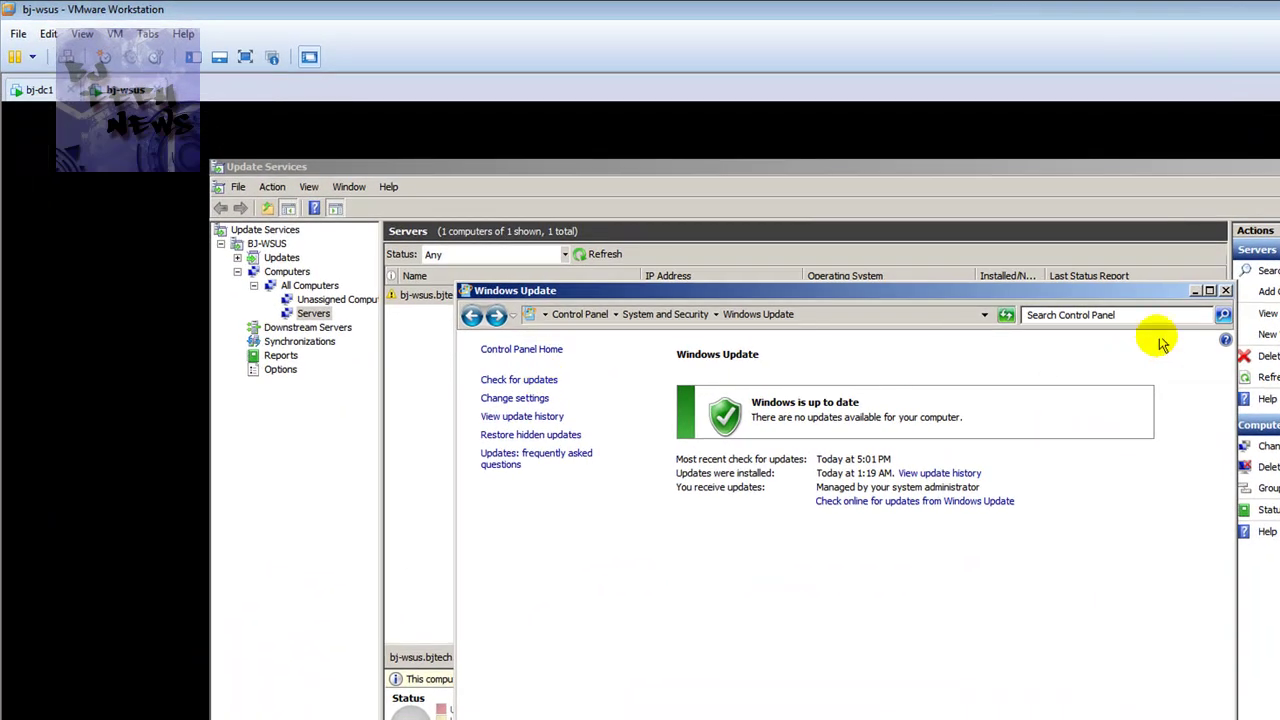
# Step: Close Windows Update, refresh the Servers group with status Any, and examine the last status report of bj-wsus.bjtech.local
pyautogui.click(1224, 291)
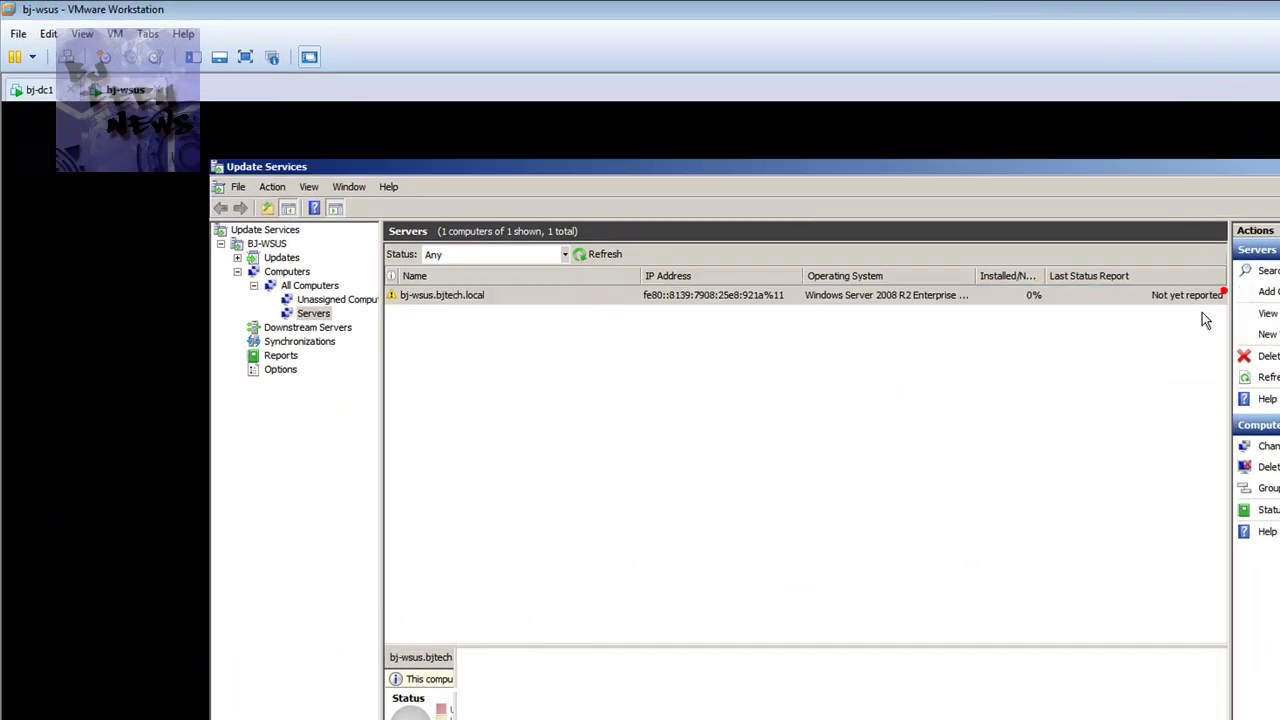
pyautogui.click(566, 254)
pyautogui.click(574, 257)
pyautogui.click(586, 254)
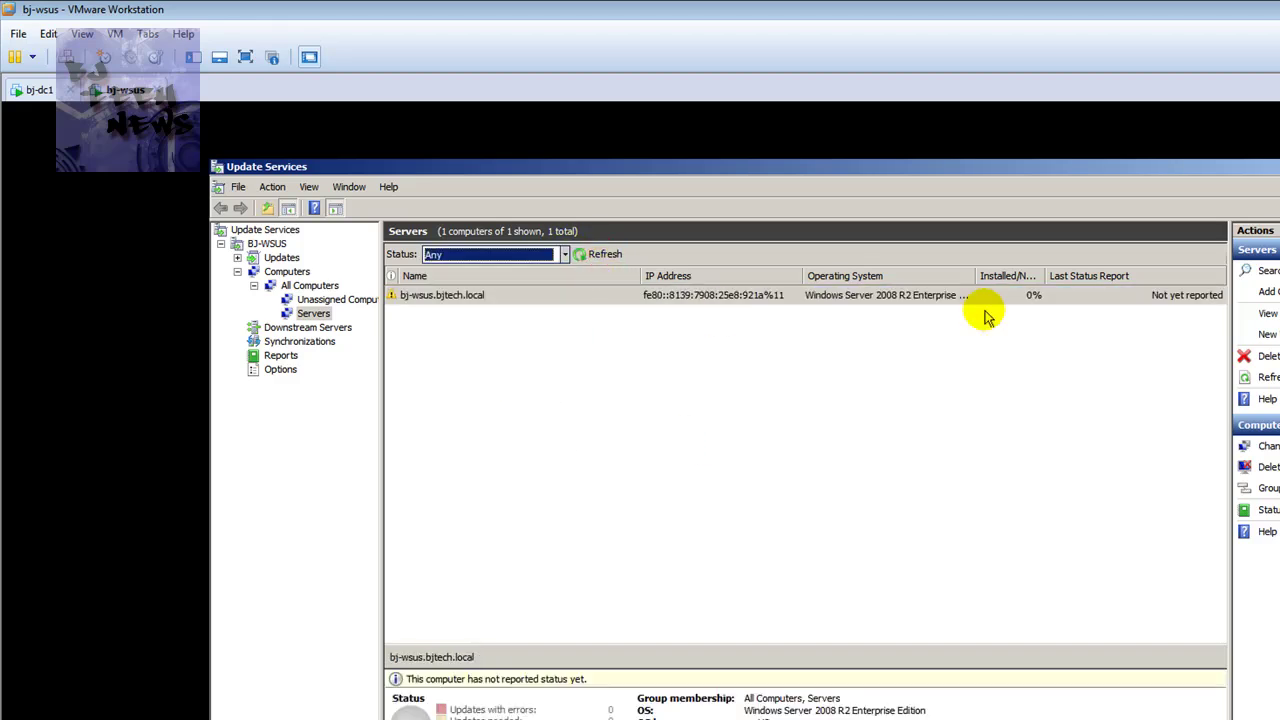
pyautogui.click(1165, 297)
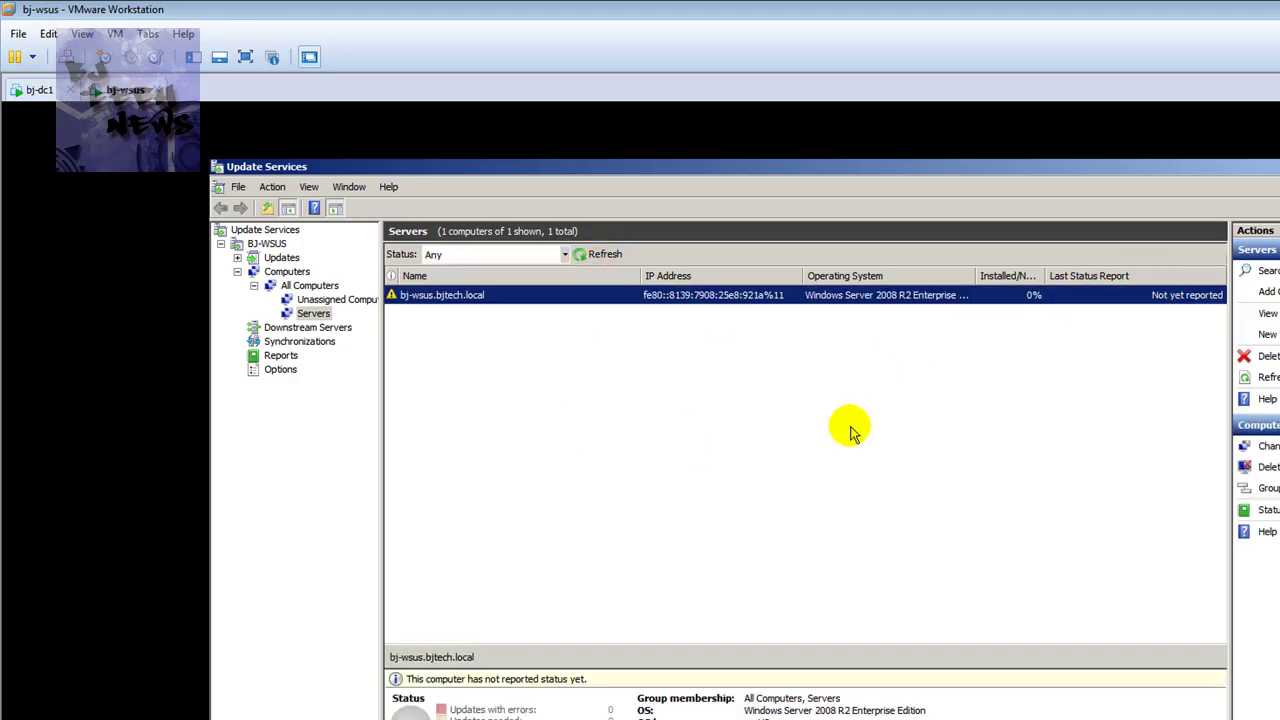